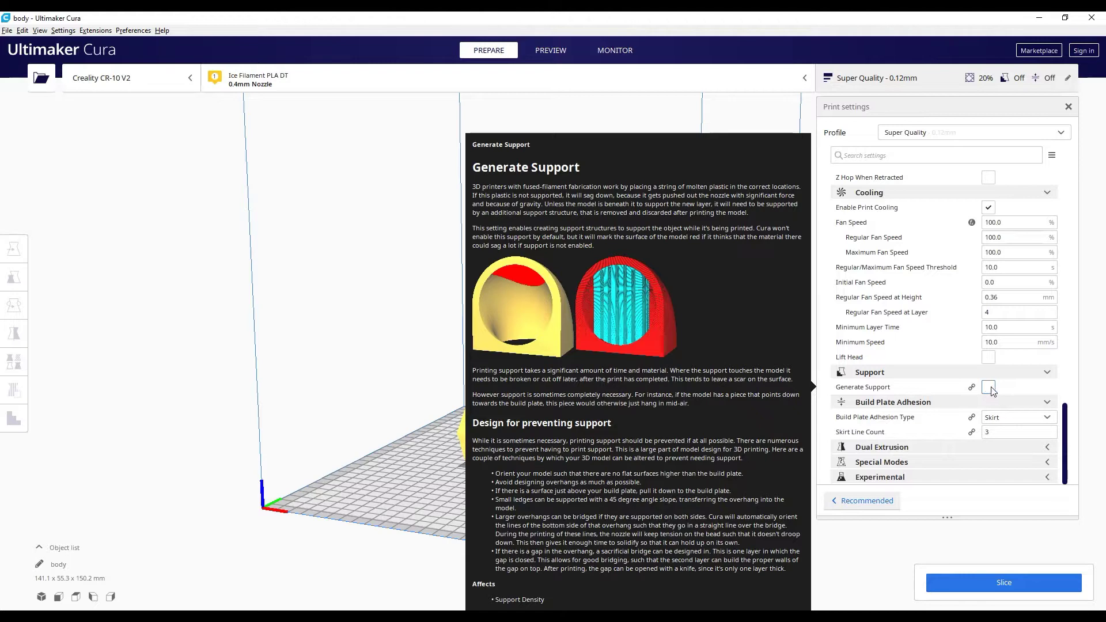
- Turn on Generate Support and set Support Placement to Touching Buildplate
{"action": "left_click", "coordinate": [990, 388]}
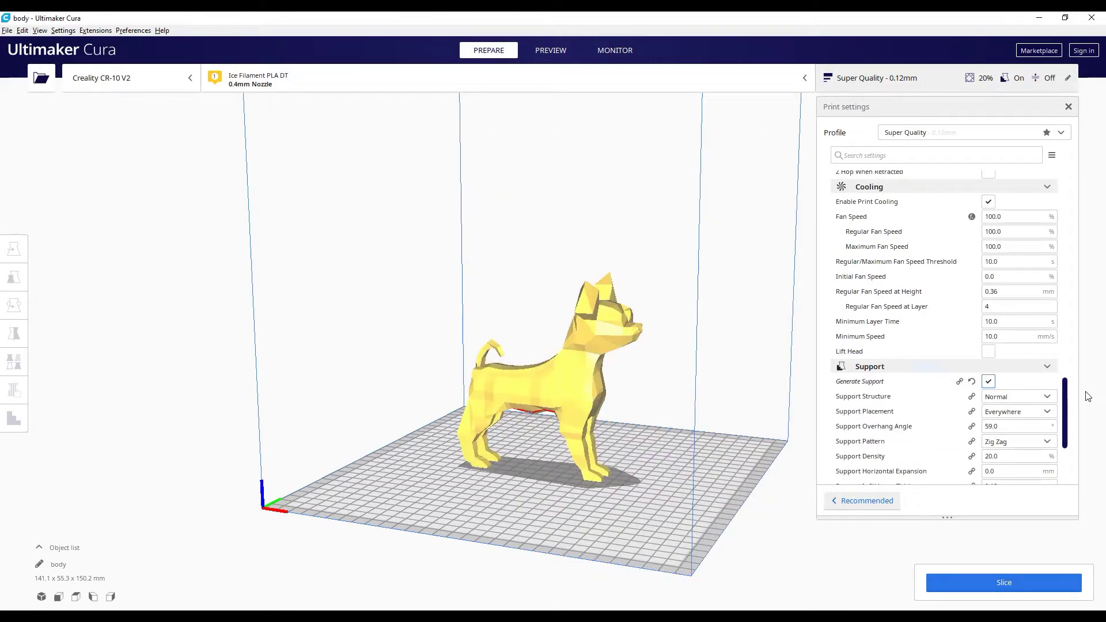
{"action": "left_click_drag", "start_coordinate": [1068, 392], "coordinate": [1070, 420]}
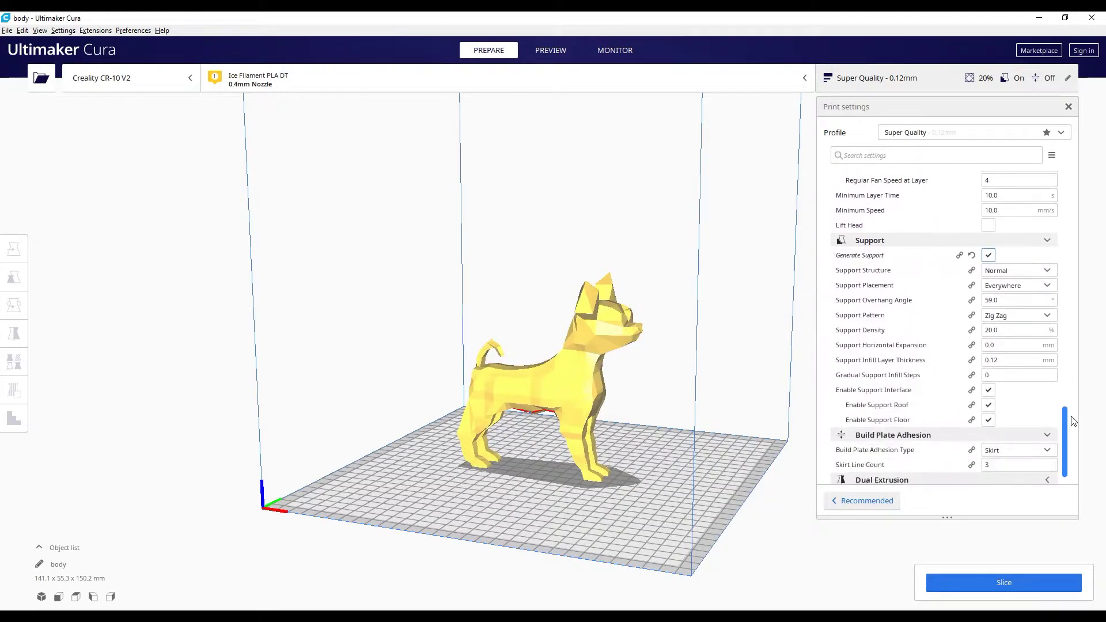
{"action": "mouse_move", "coordinate": [845, 273]}
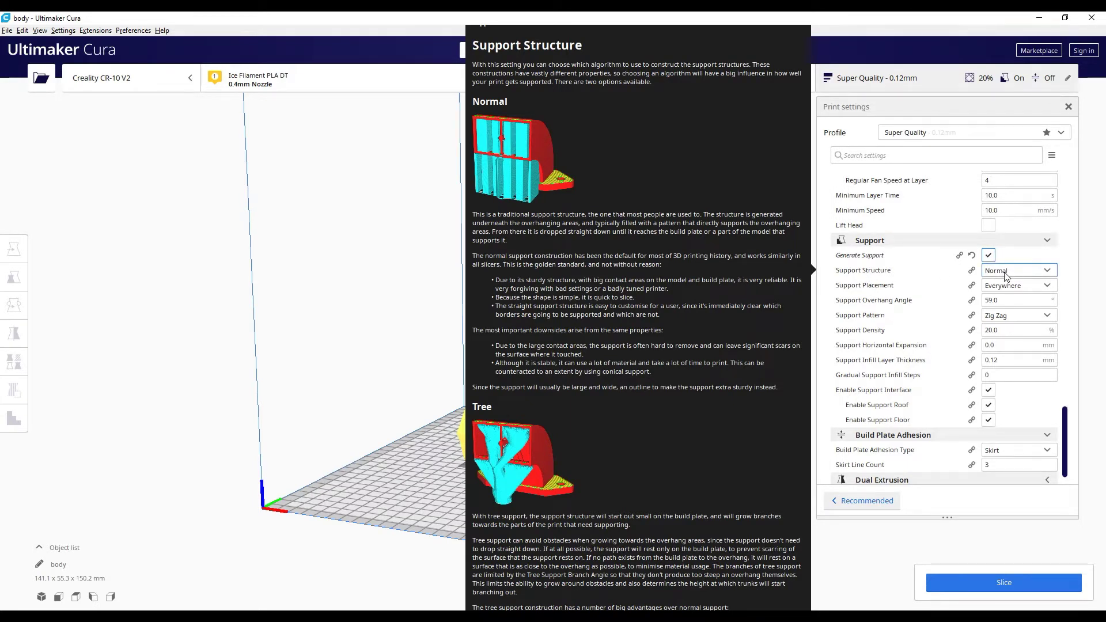
{"action": "mouse_move", "coordinate": [869, 288]}
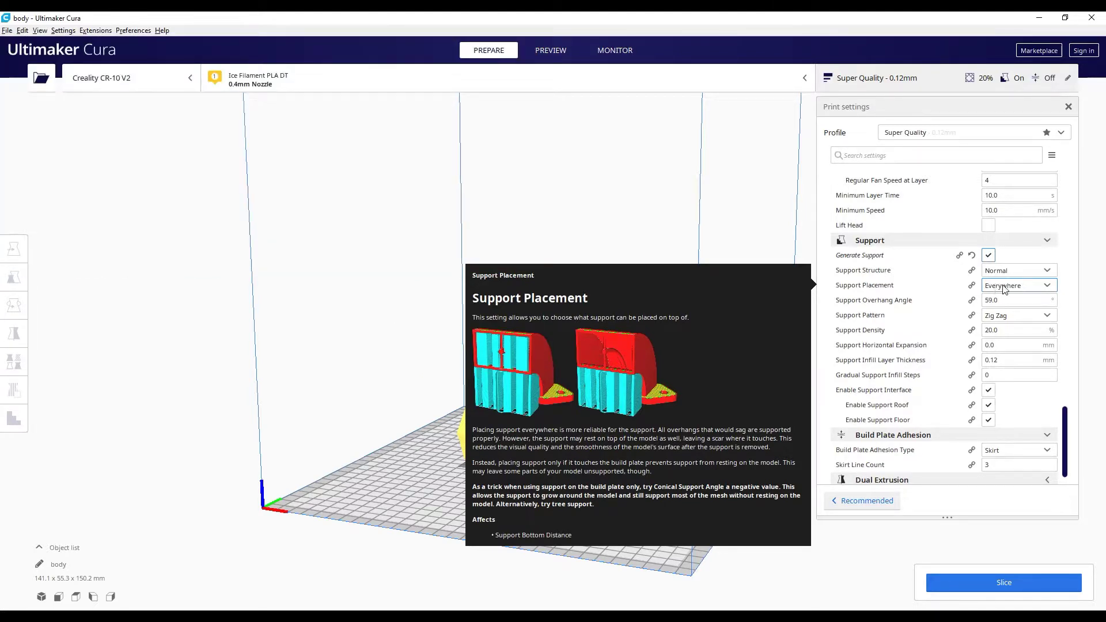
{"action": "left_click", "coordinate": [1003, 287]}
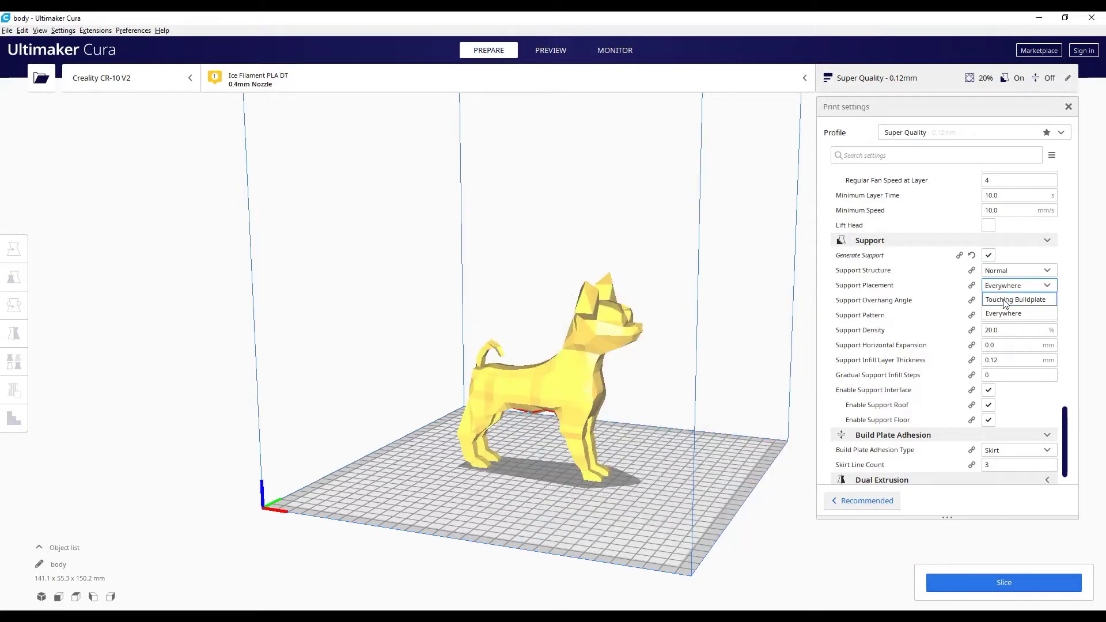
{"action": "left_click", "coordinate": [1003, 300]}
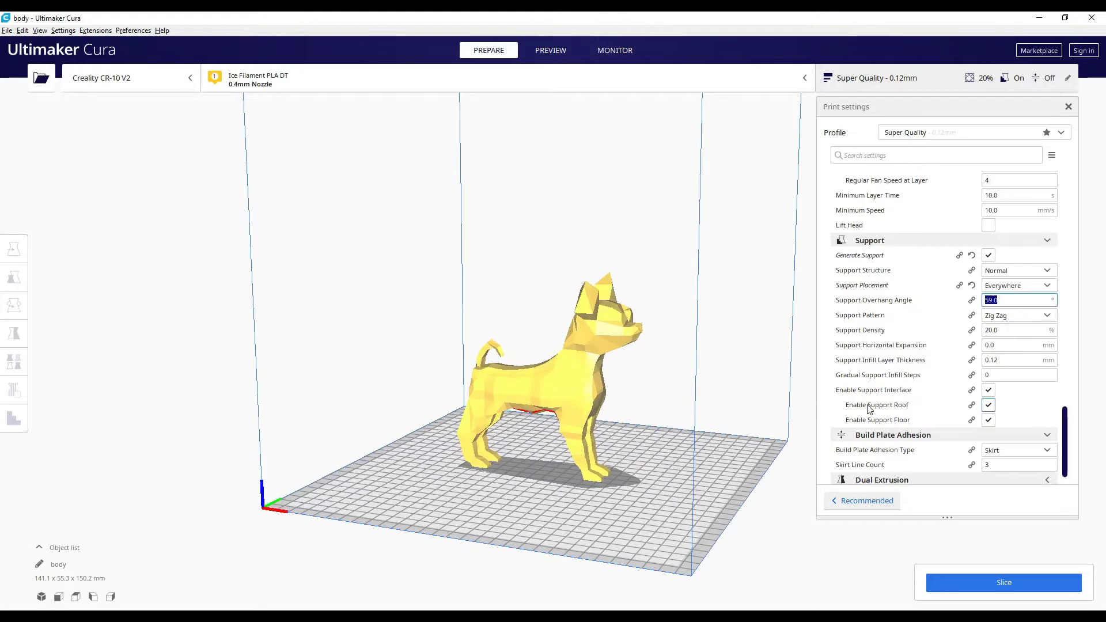
- Slice the dog model with supports placed everywhere, and again with Generate Support turned off, to compare print times
{"action": "mouse_move", "coordinate": [870, 409]}
{"action": "left_click", "coordinate": [997, 583]}
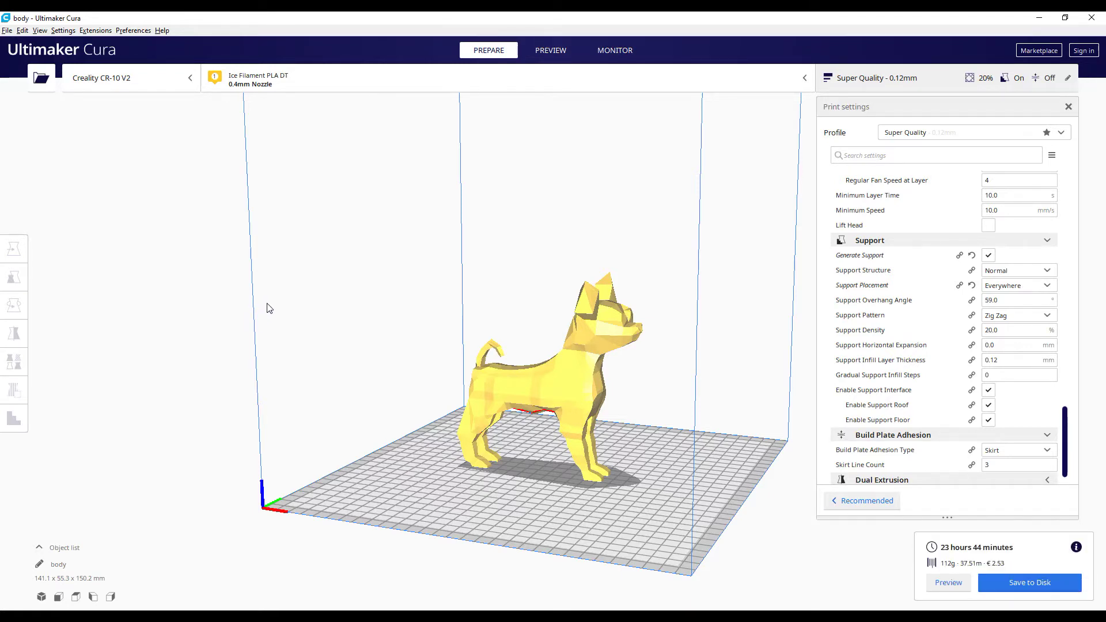
{"action": "left_click", "coordinate": [998, 581]}
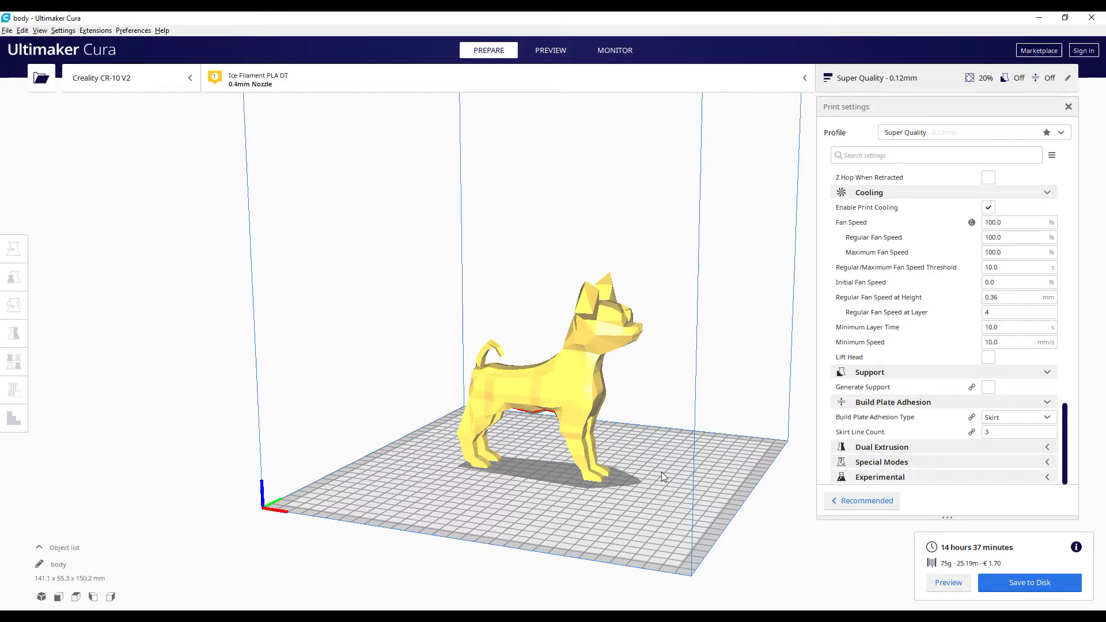
{"action": "right_click_drag", "start_coordinate": [630, 412], "coordinate": [630, 438]}
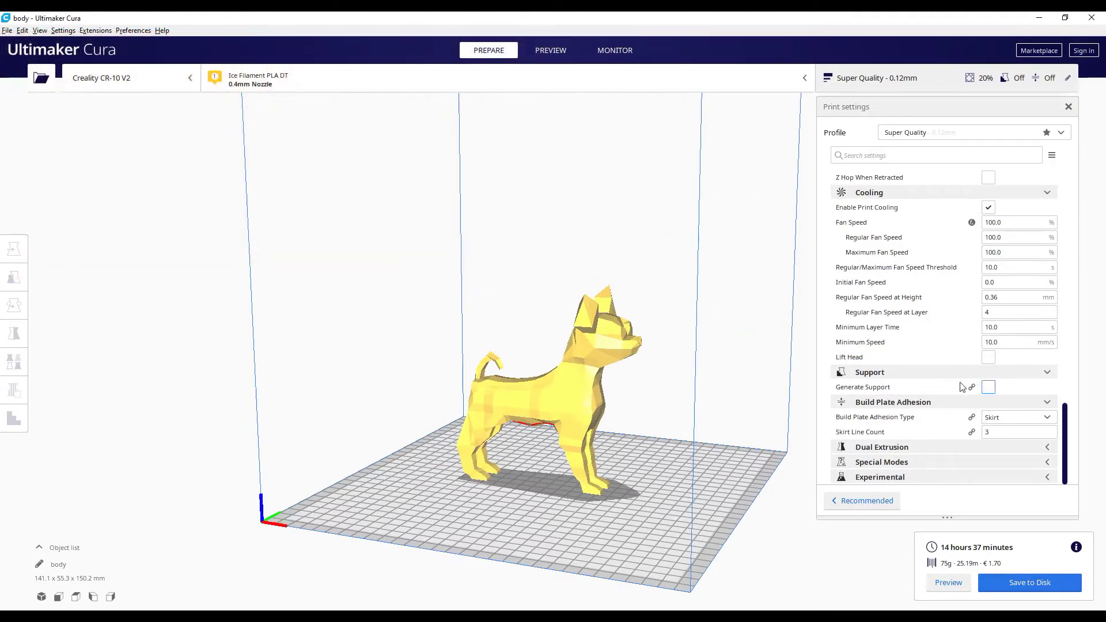
- Turn Generate Support back on and reslice the dog model with supports placed everywhere
{"action": "left_click", "coordinate": [988, 390]}
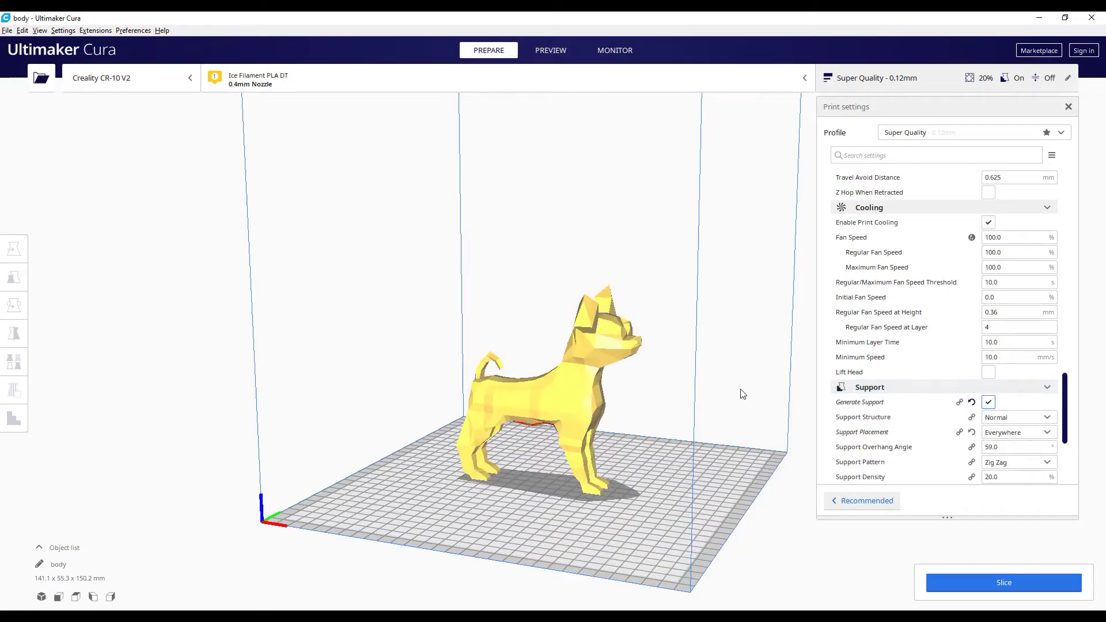
{"action": "scroll", "coordinate": [1061, 429], "scroll_direction": "down", "scroll_amount": 3}
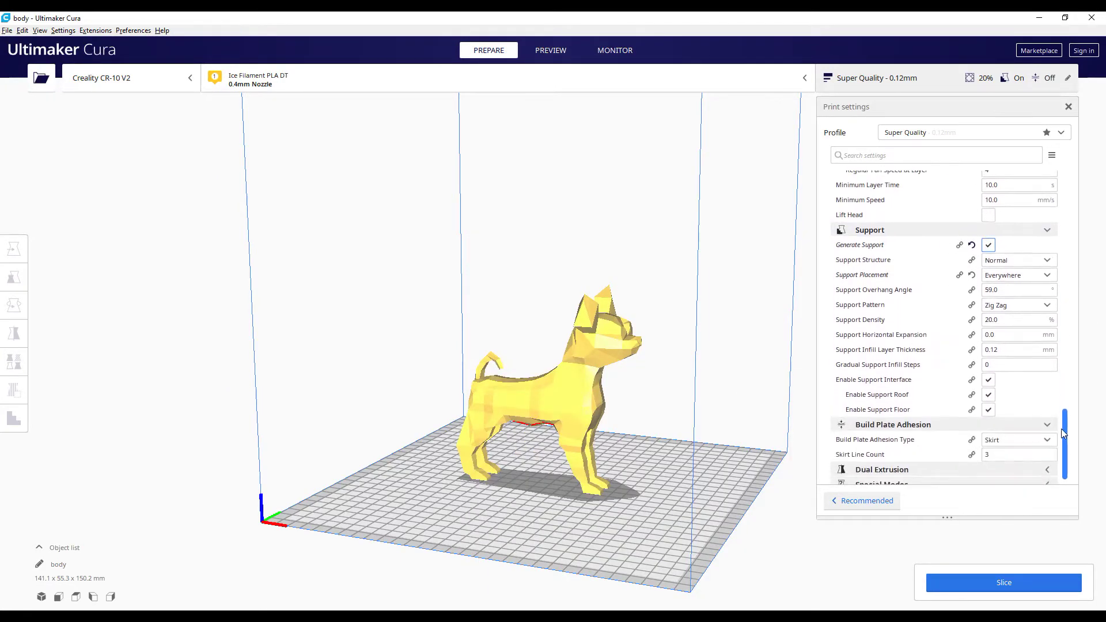
{"action": "left_click", "coordinate": [996, 591]}
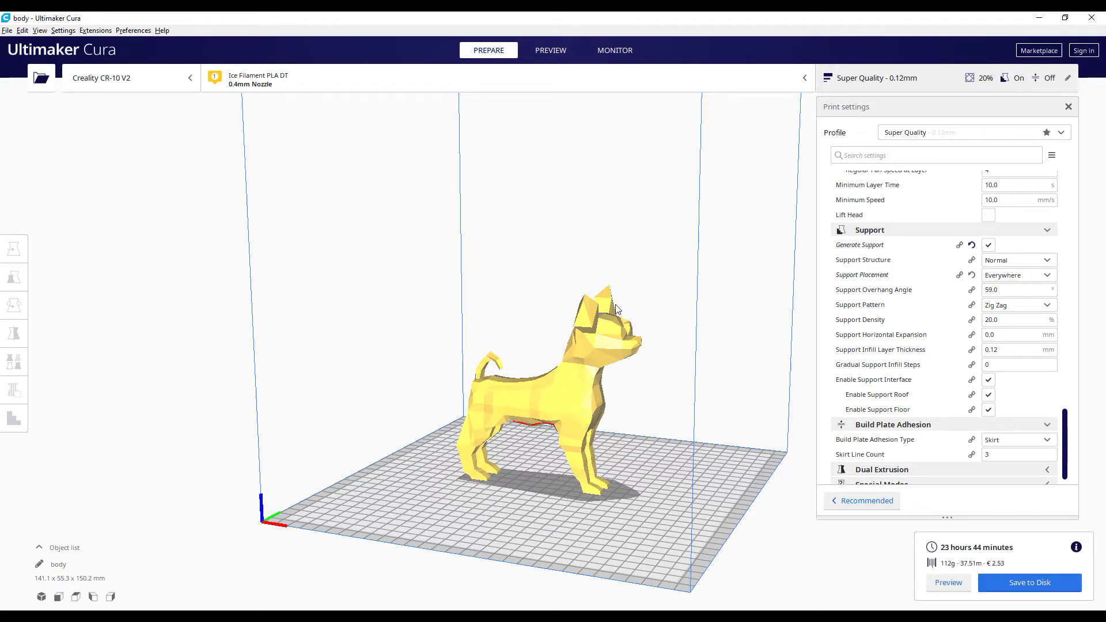
- Switch to the layer preview and examine the supports around the legs from the lowest layers up to layer 341
{"action": "left_click", "coordinate": [550, 50]}
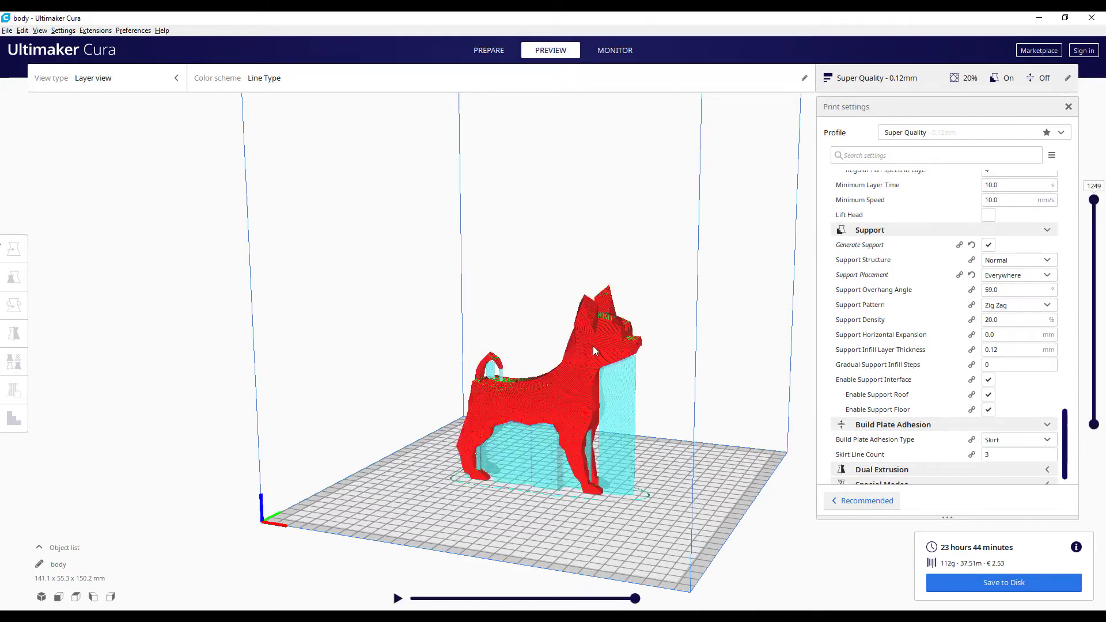
{"action": "middle_click_drag", "start_coordinate": [624, 447], "coordinate": [637, 395]}
{"action": "right_click_drag", "start_coordinate": [637, 396], "coordinate": [724, 409]}
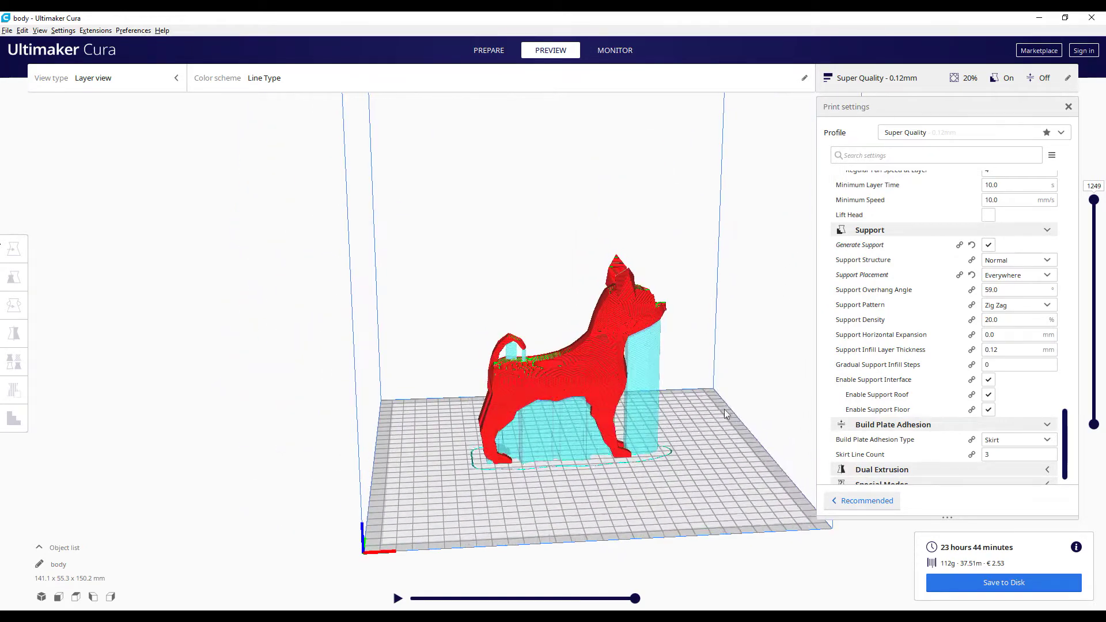
{"action": "left_click_drag", "start_coordinate": [1095, 203], "coordinate": [1094, 410]}
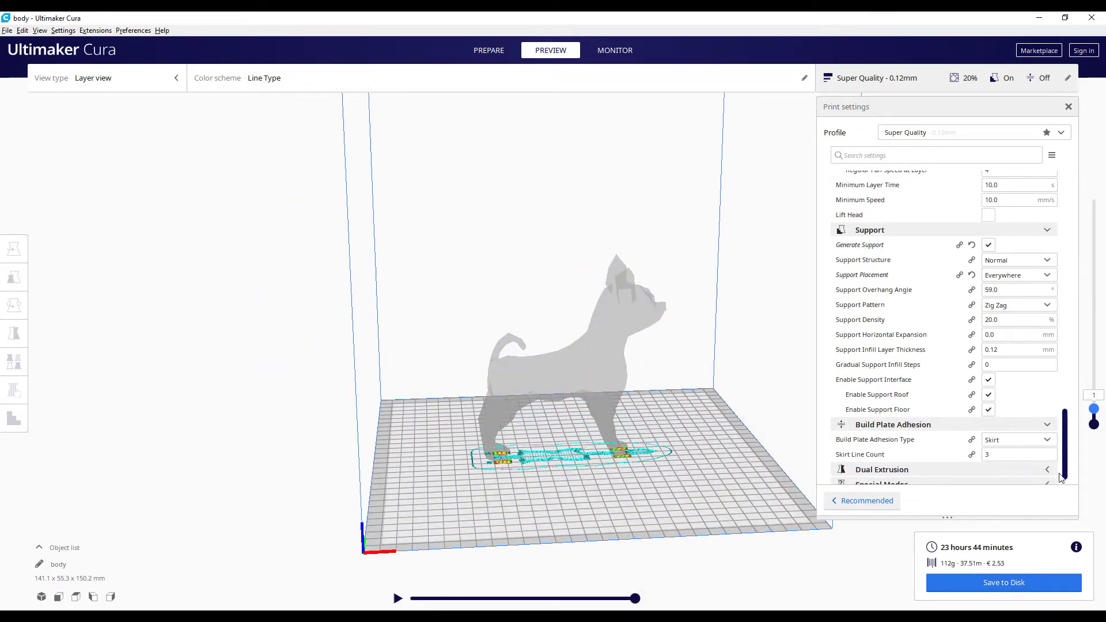
{"action": "right_click_drag", "start_coordinate": [581, 334], "coordinate": [540, 346]}
{"action": "scroll", "coordinate": [681, 447], "scroll_direction": "up", "scroll_amount": 8}
{"action": "middle_click_drag", "start_coordinate": [665, 469], "coordinate": [599, 367]}
{"action": "left_click_drag", "start_coordinate": [1093, 409], "coordinate": [1098, 344]}
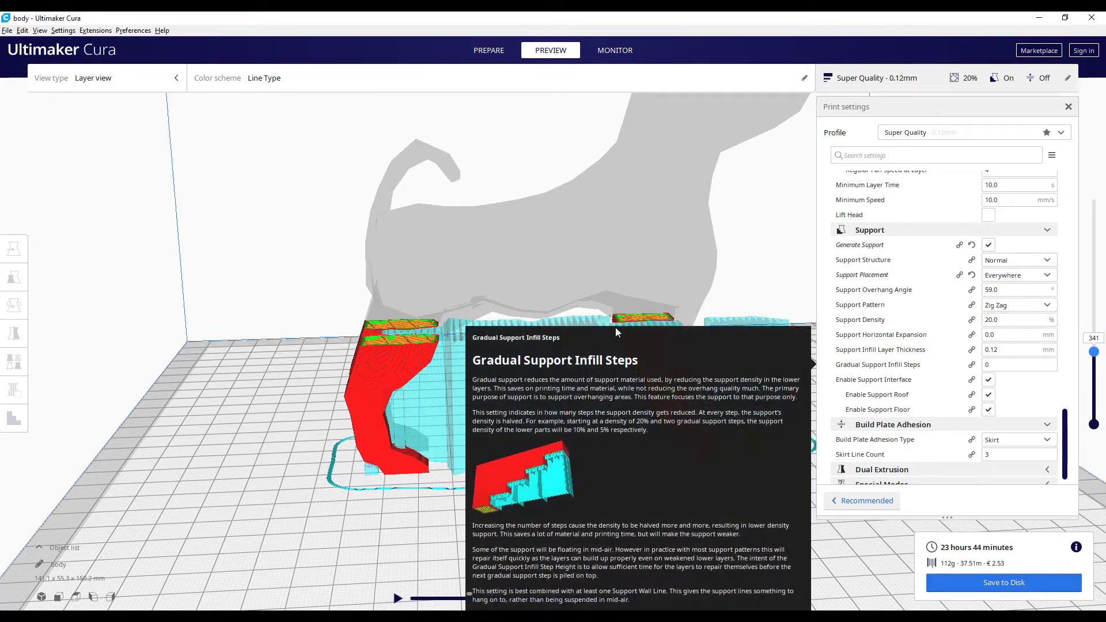
- Examine the support interface beneath the belly and the supports on the back, raising the preview through layer 372 to layer 671
{"action": "mouse_move", "coordinate": [566, 267]}
{"action": "middle_mouse_down"}
{"action": "mouse_move", "coordinate": [563, 243]}
{"action": "mouse_move", "coordinate": [575, 257]}
{"action": "middle_mouse_up"}
{"action": "right_click_drag", "start_coordinate": [575, 257], "coordinate": [541, 340]}
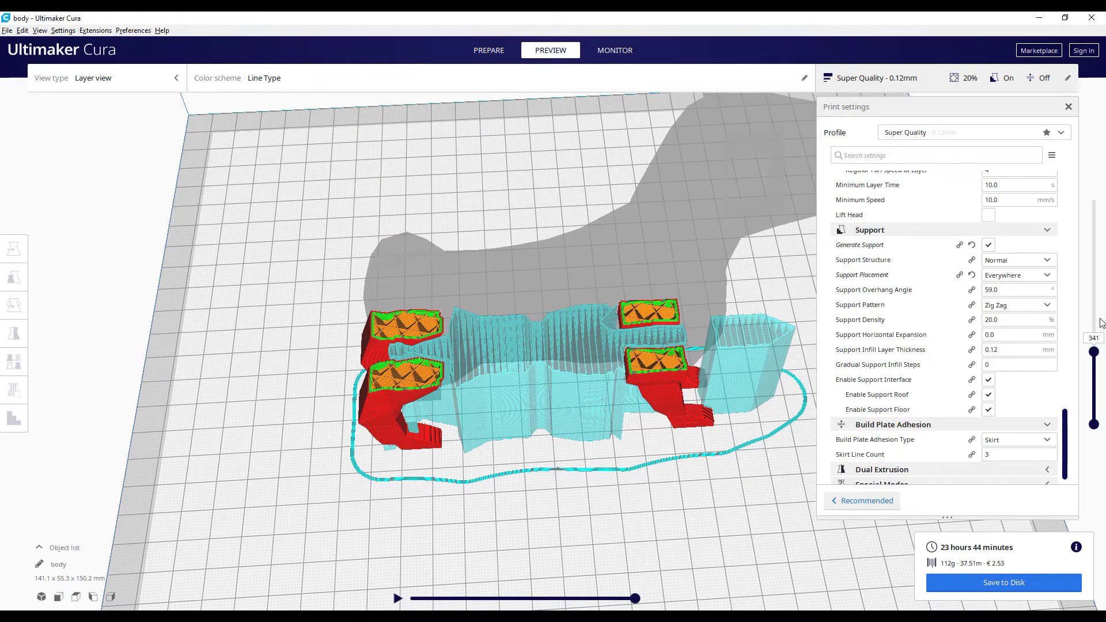
{"action": "left_click_drag", "start_coordinate": [1094, 352], "coordinate": [1094, 343]}
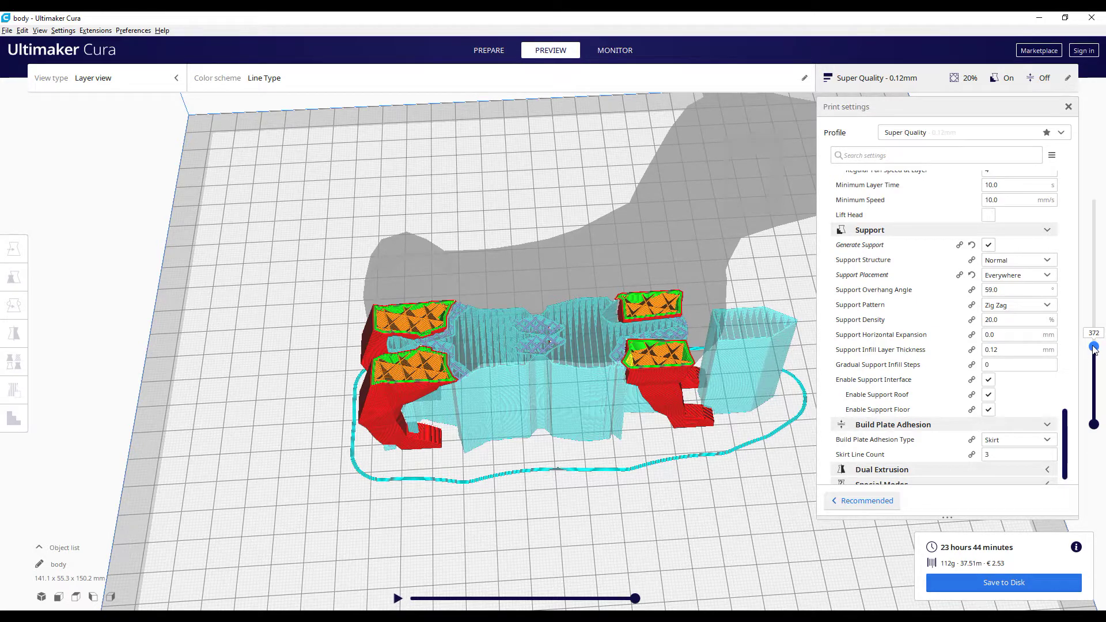
{"action": "left_click_drag", "start_coordinate": [1094, 347], "coordinate": [1104, 293]}
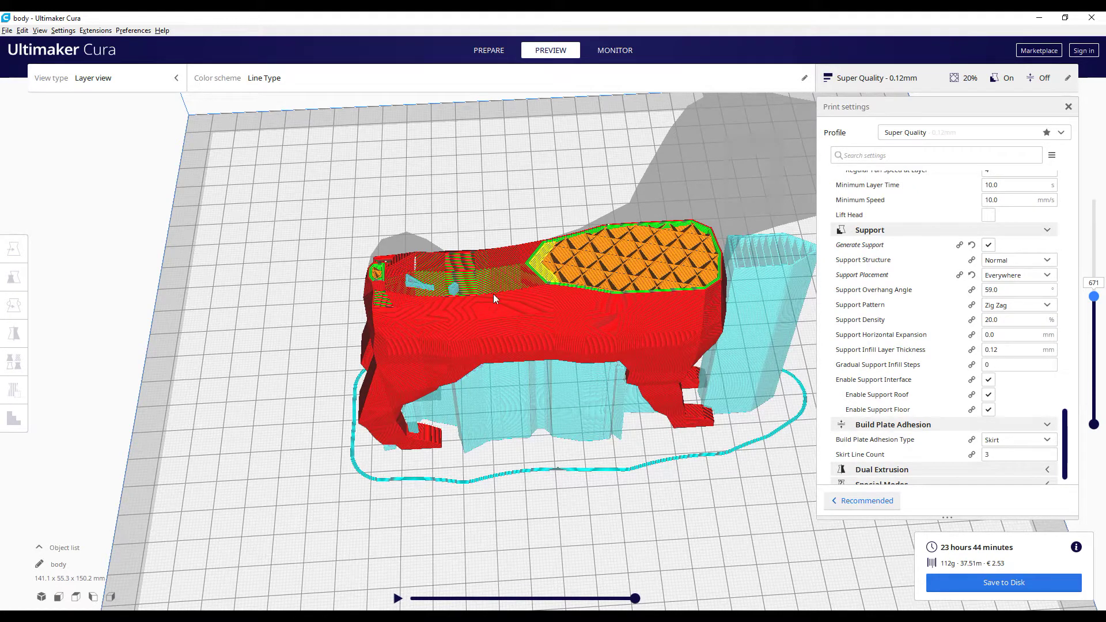
{"action": "middle_click_drag", "start_coordinate": [524, 347], "coordinate": [603, 445]}
{"action": "right_click_drag", "start_coordinate": [602, 443], "coordinate": [603, 367]}
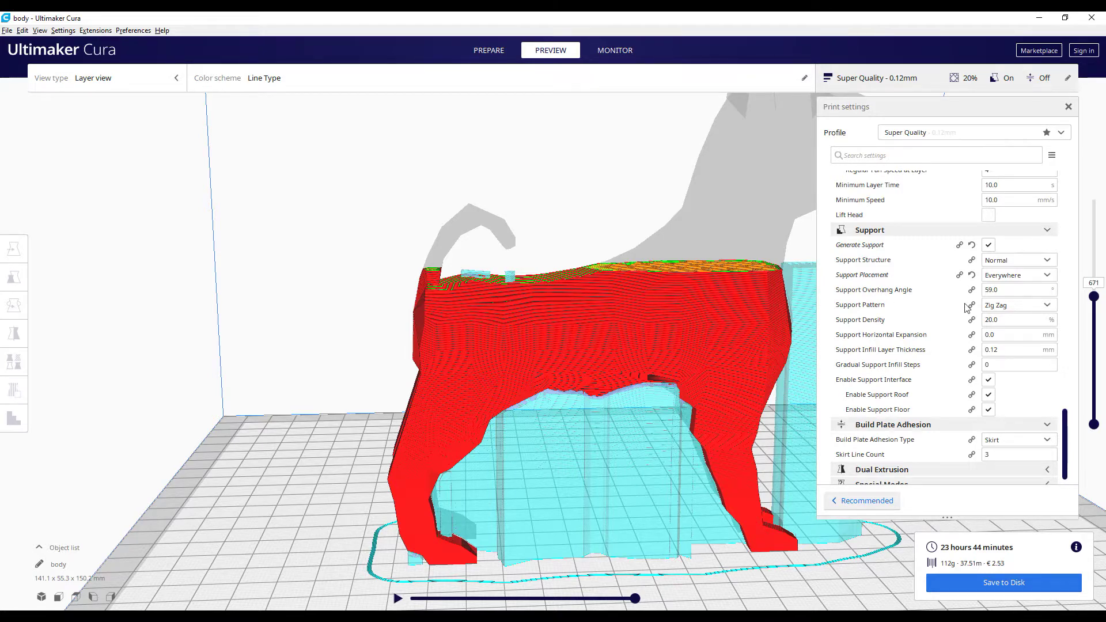
- Review the Support Placement description and its available options, leaving the setting at Everywhere
{"action": "mouse_move", "coordinate": [847, 278]}
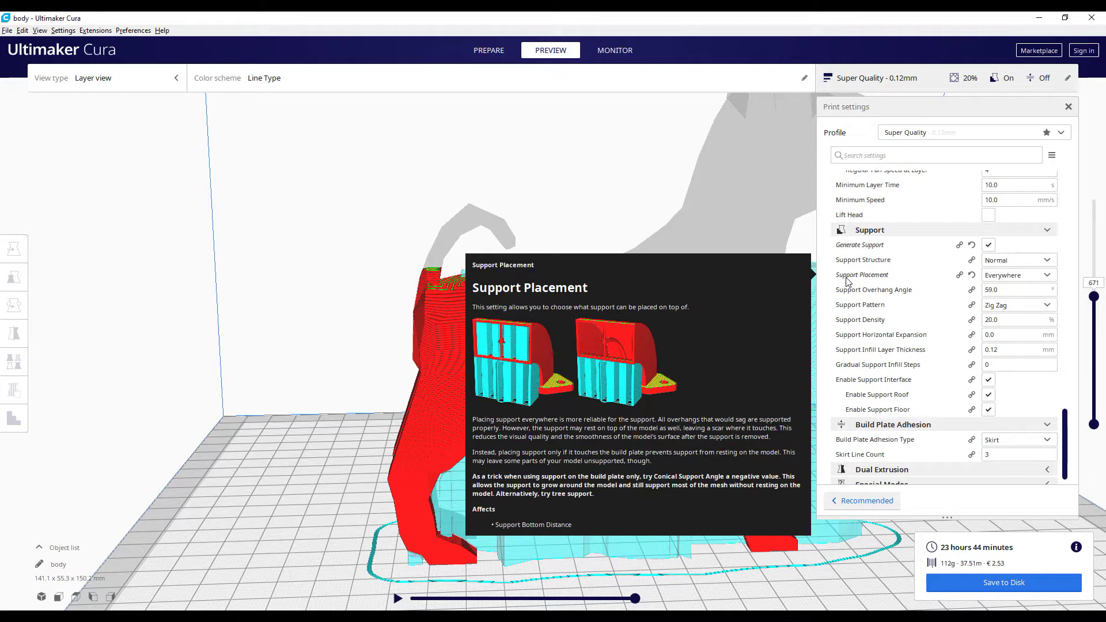
{"action": "left_click", "coordinate": [1006, 275]}
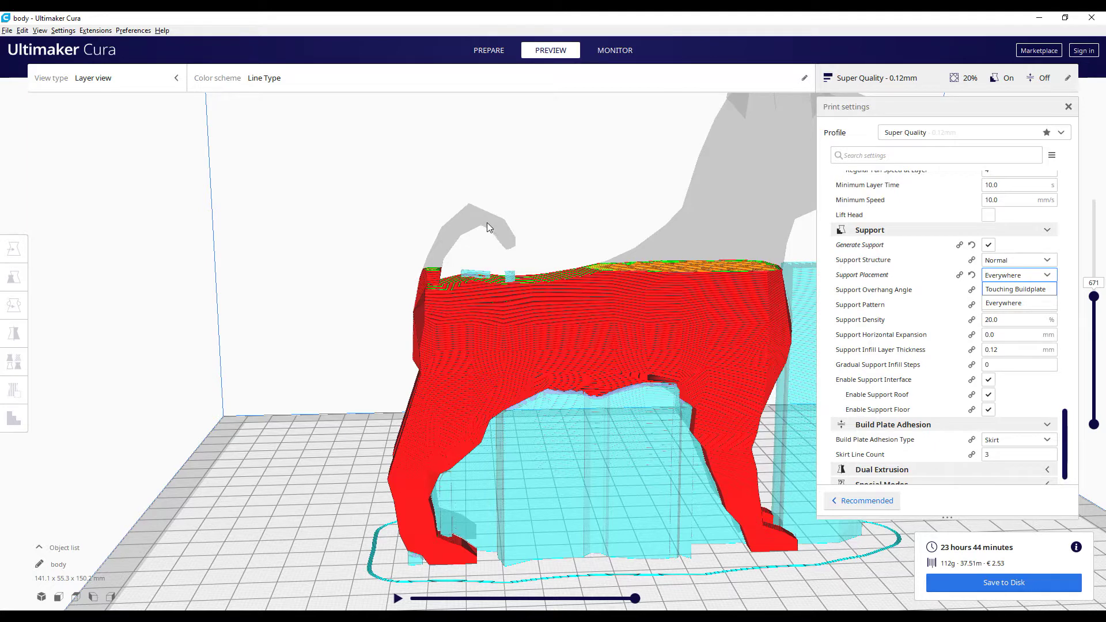
{"action": "left_click", "coordinate": [553, 201]}
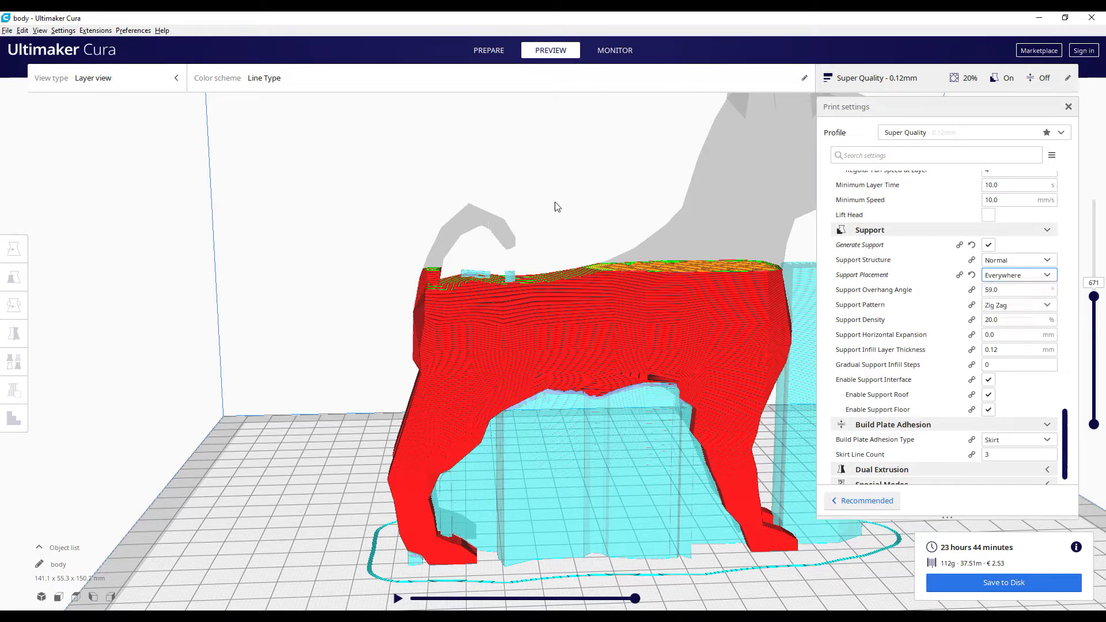
- Raise the preview from layer 671 to layer 1249 and examine the supports under the tail and jaw
{"action": "right_click_drag", "start_coordinate": [569, 212], "coordinate": [575, 252]}
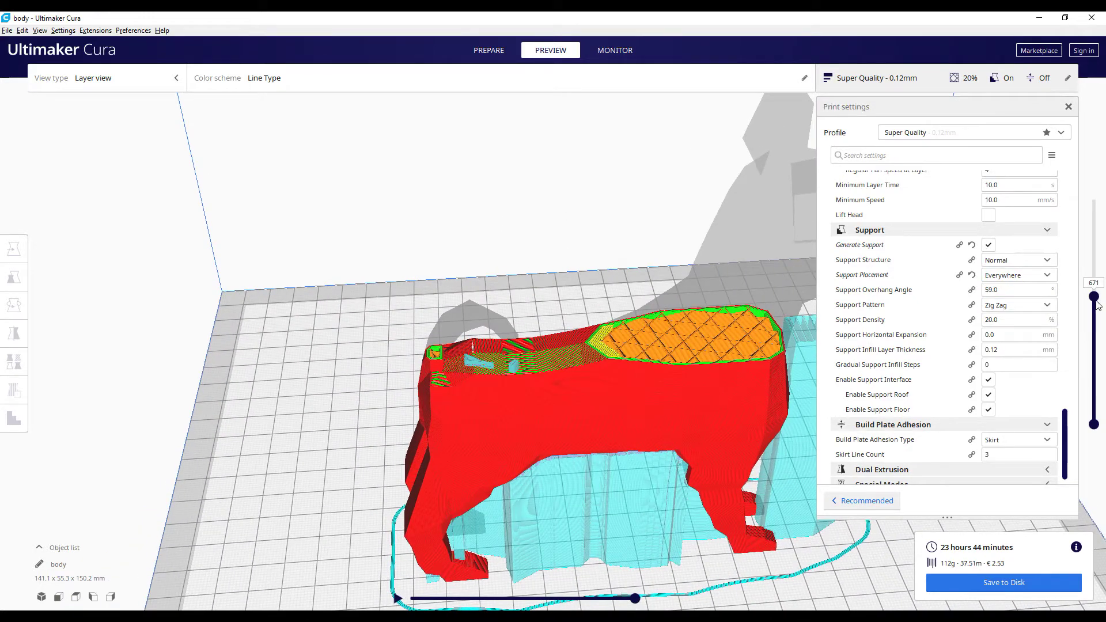
{"action": "left_click_drag", "start_coordinate": [1093, 295], "coordinate": [1090, 284]}
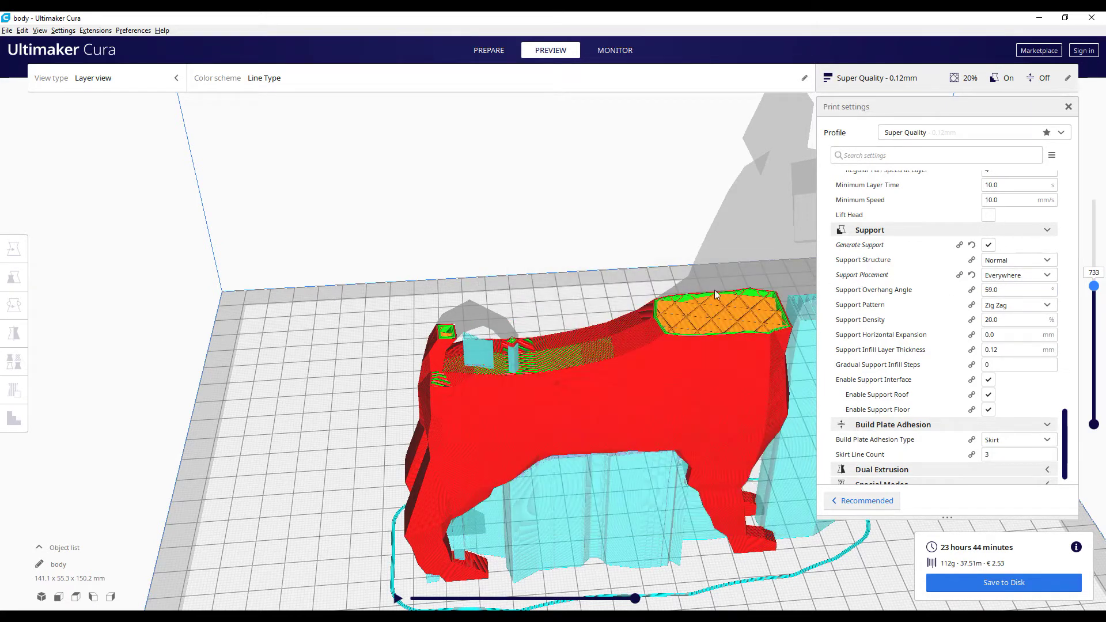
{"action": "left_click_drag", "start_coordinate": [1094, 286], "coordinate": [1094, 272]}
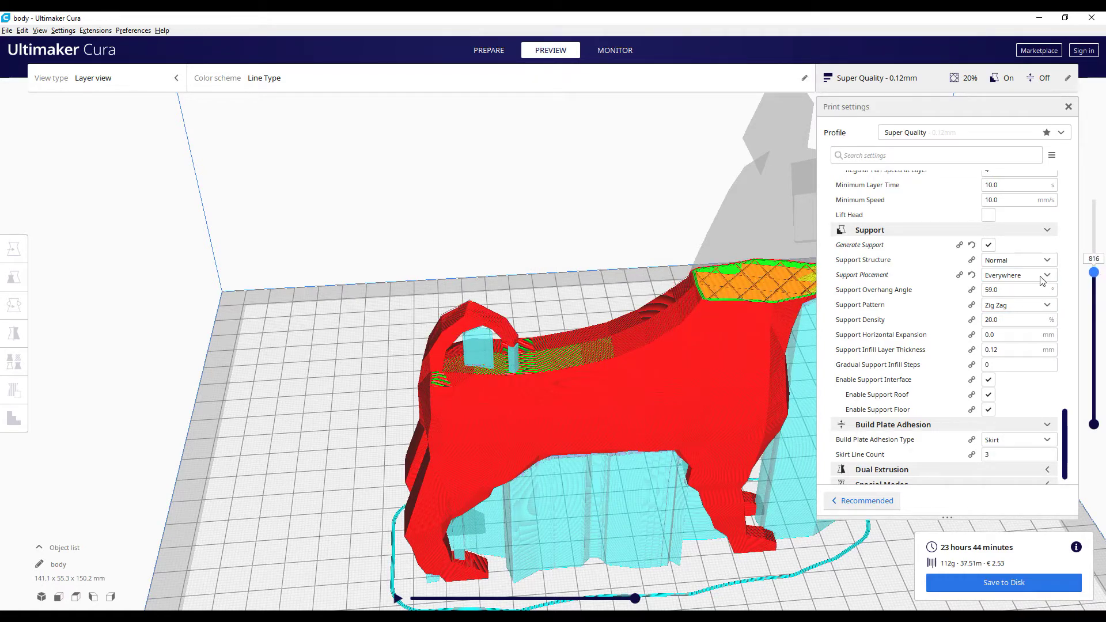
{"action": "middle_click_drag", "start_coordinate": [686, 239], "coordinate": [332, 259]}
{"action": "left_click_drag", "start_coordinate": [1094, 272], "coordinate": [1103, 191]}
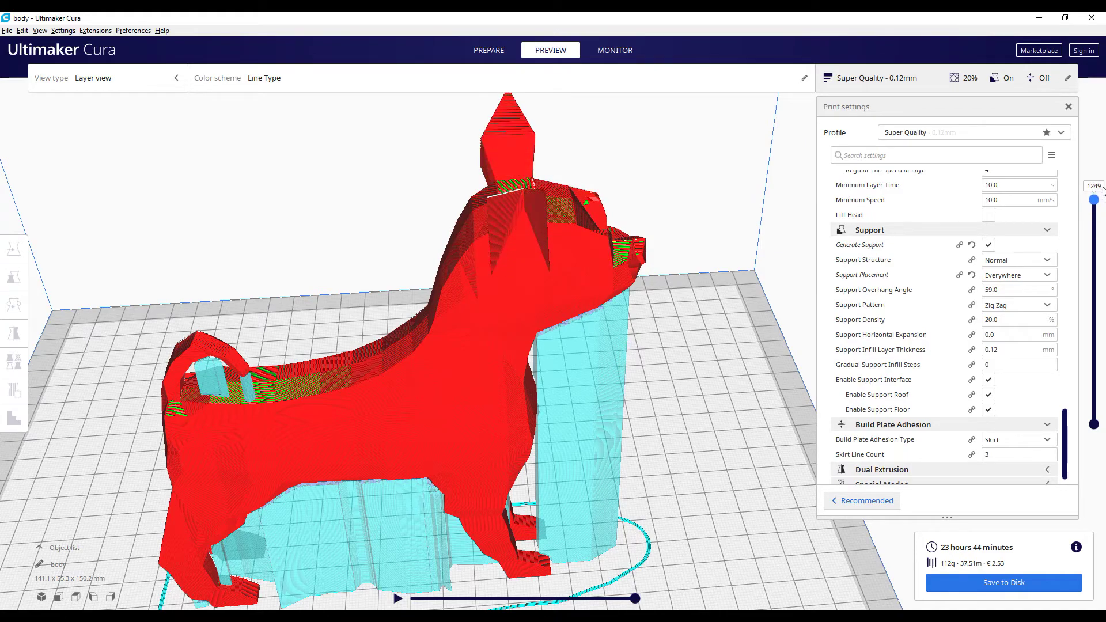
{"action": "right_click_drag", "start_coordinate": [741, 291], "coordinate": [674, 302]}
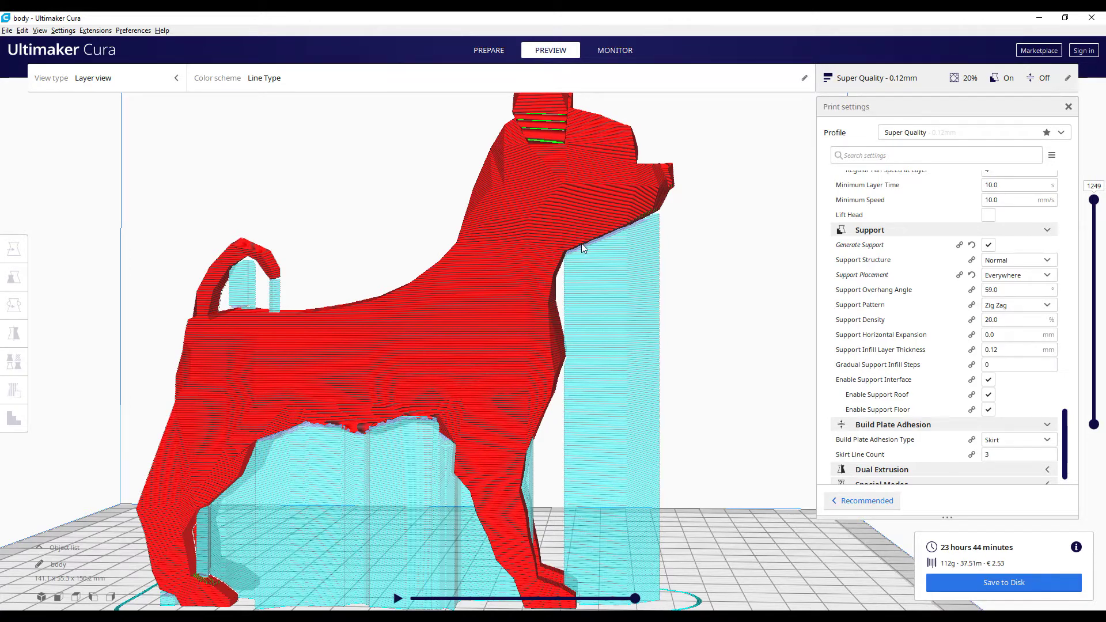
- Check the installed plugins in the Marketplace for Custom Supports, and close the Marketplace
{"action": "mouse_move", "coordinate": [919, 295]}
{"action": "left_click", "coordinate": [1036, 52]}
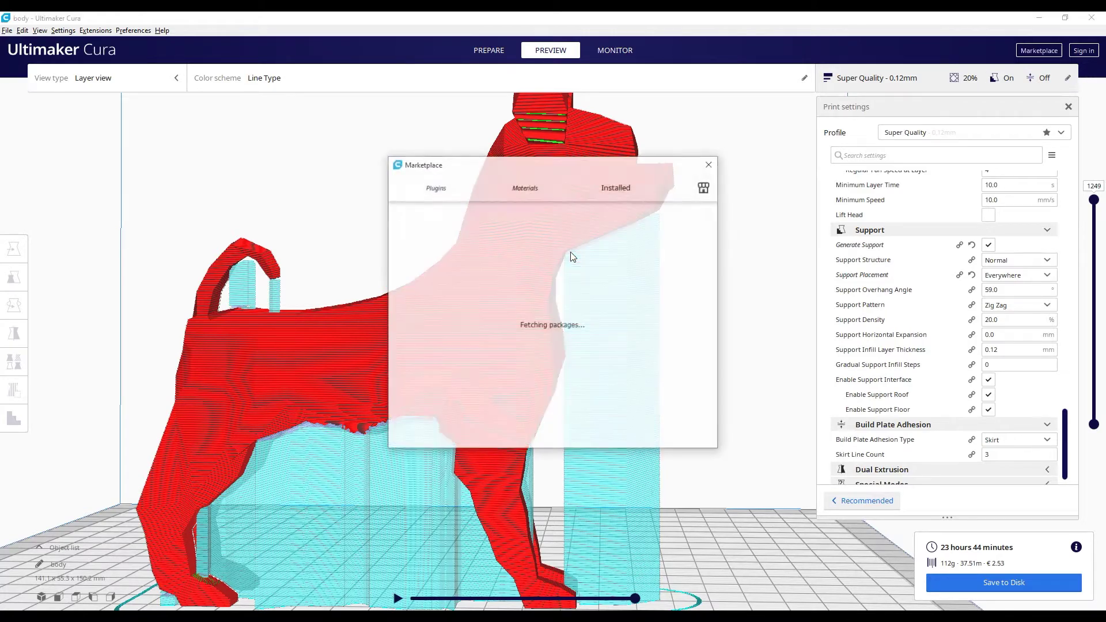
{"action": "left_click", "coordinate": [628, 193]}
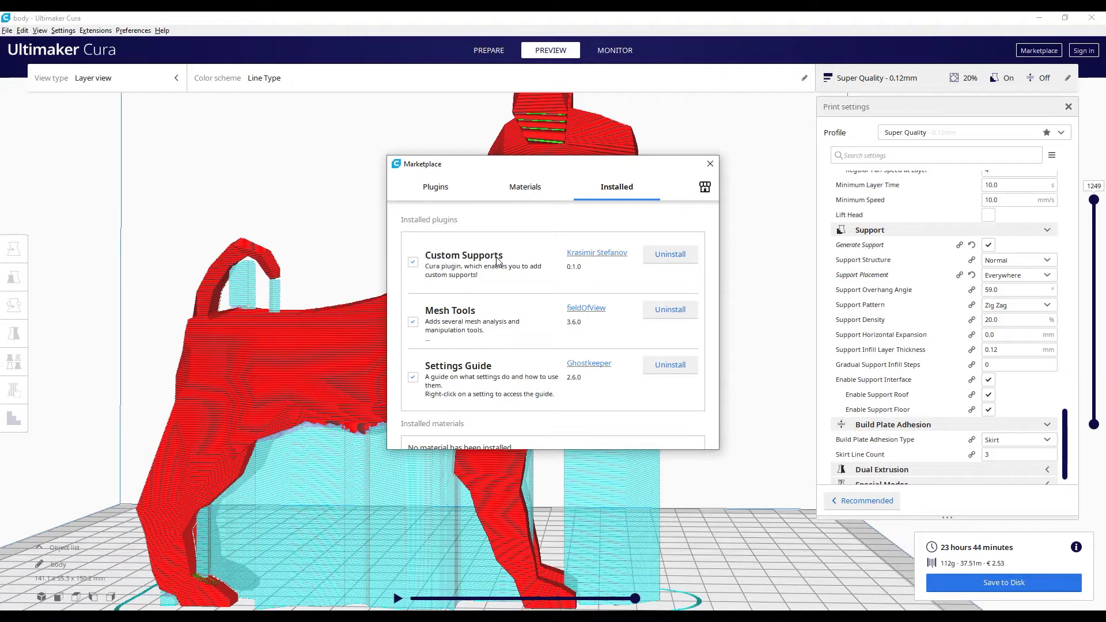
{"action": "left_click", "coordinate": [713, 165]}
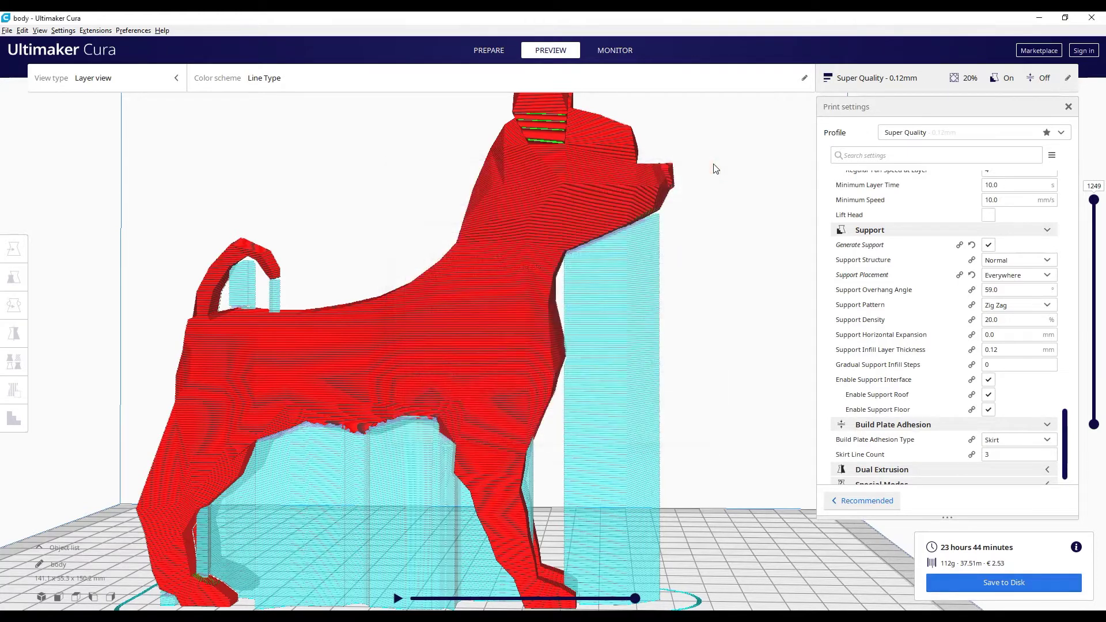
- Inspect the red overhang areas under the jaw and belly in the Prepare view, and return to the layer preview
{"action": "left_click", "coordinate": [487, 53]}
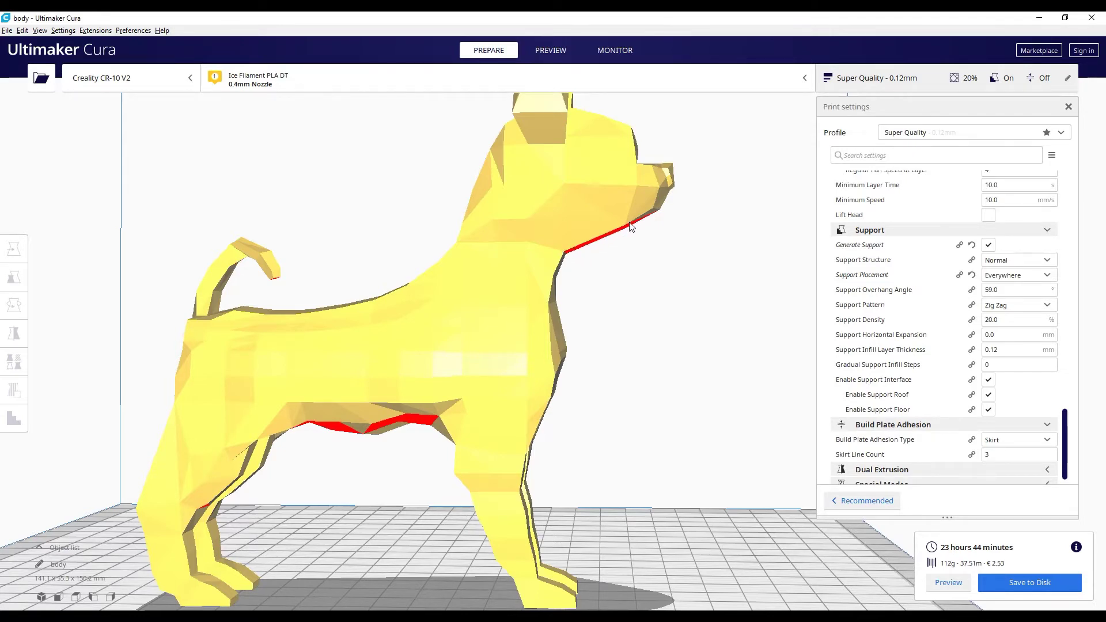
{"action": "left_click", "coordinate": [551, 51]}
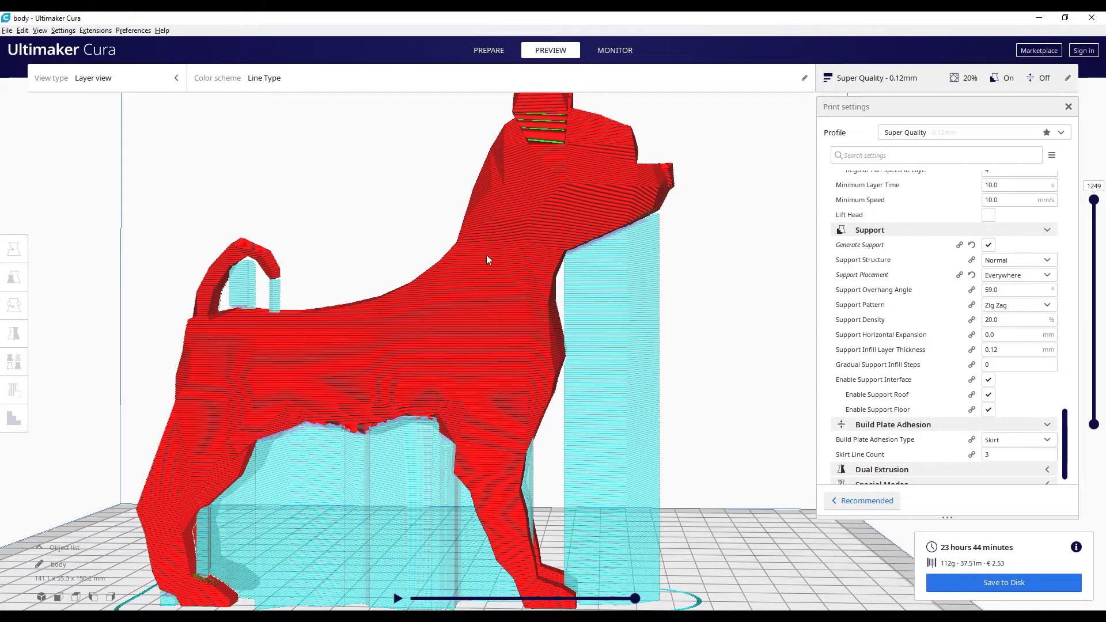
- Select the dog model and place a support blocker on the underside of its jaw
{"action": "left_click", "coordinate": [504, 232]}
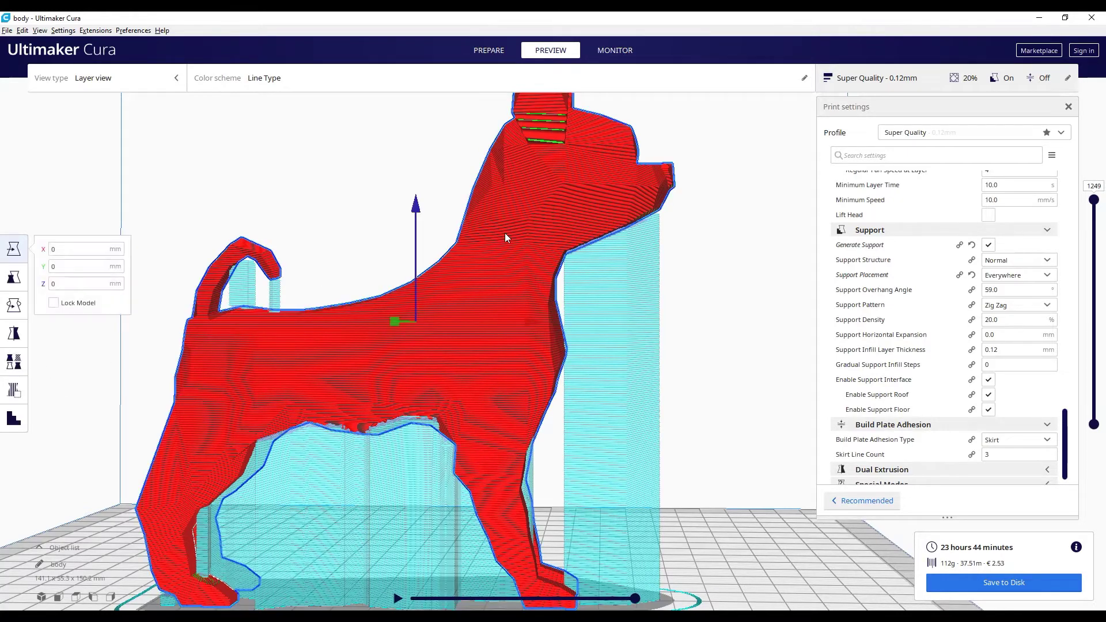
{"action": "left_click", "coordinate": [15, 396]}
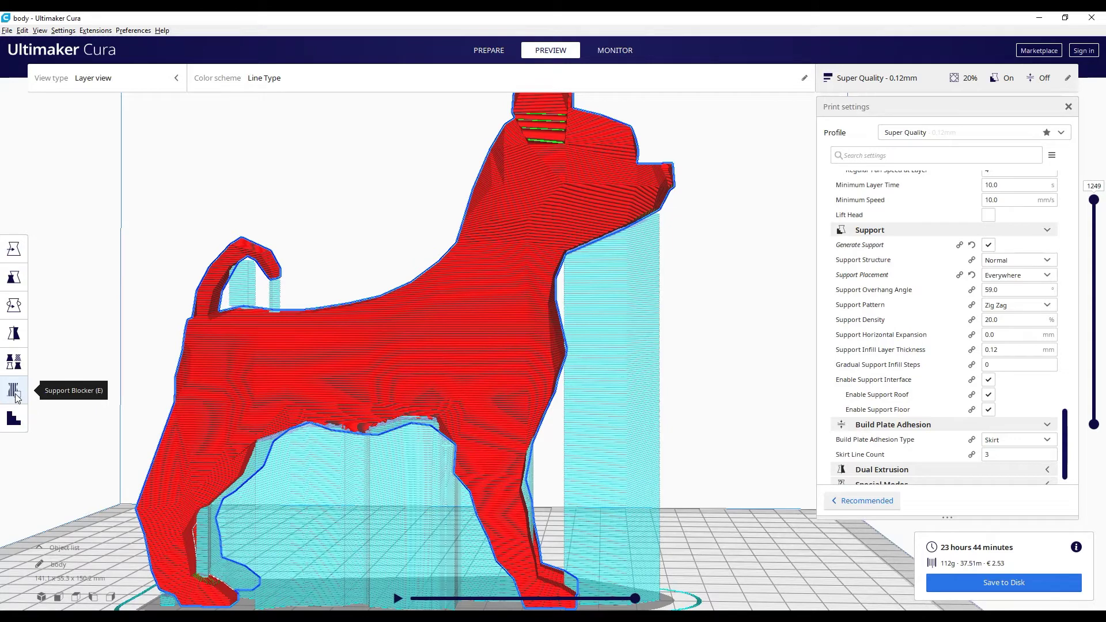
{"action": "left_click", "coordinate": [17, 397]}
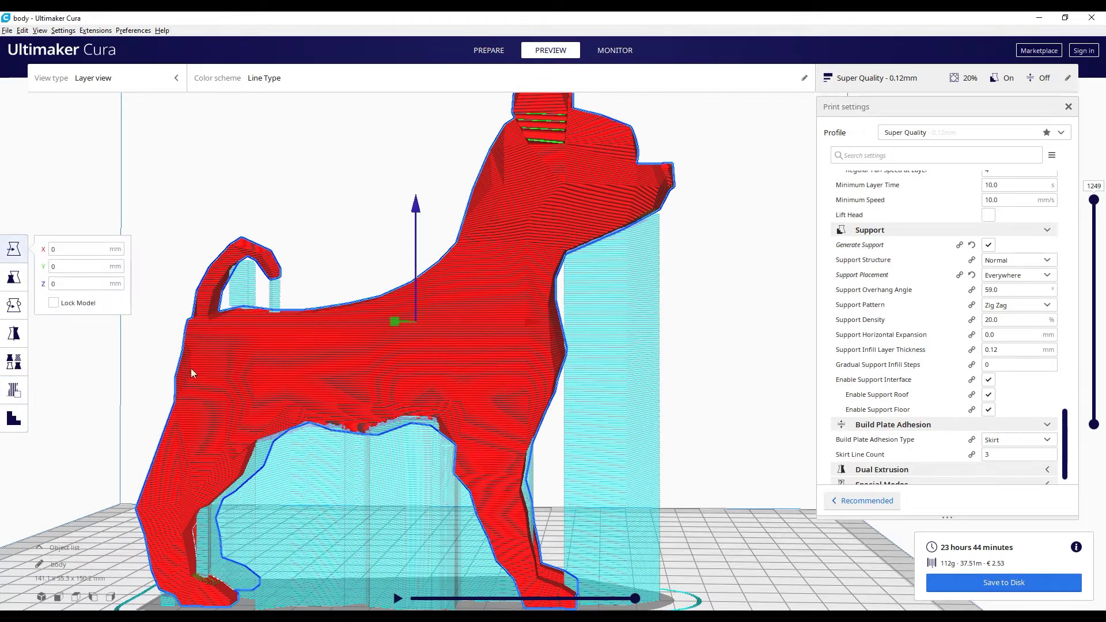
{"action": "left_click", "coordinate": [15, 395]}
{"action": "left_click", "coordinate": [609, 239]}
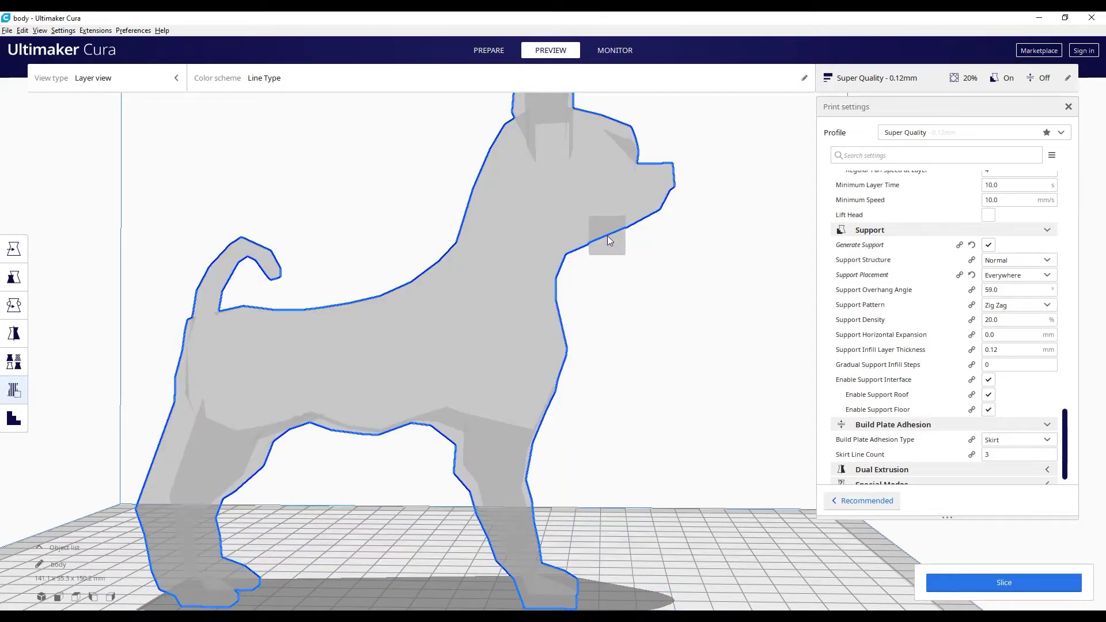
- In the Prepare view, centre the support blocker under the jaw by moving it along Y to about 0.22 mm
{"action": "left_click", "coordinate": [492, 50]}
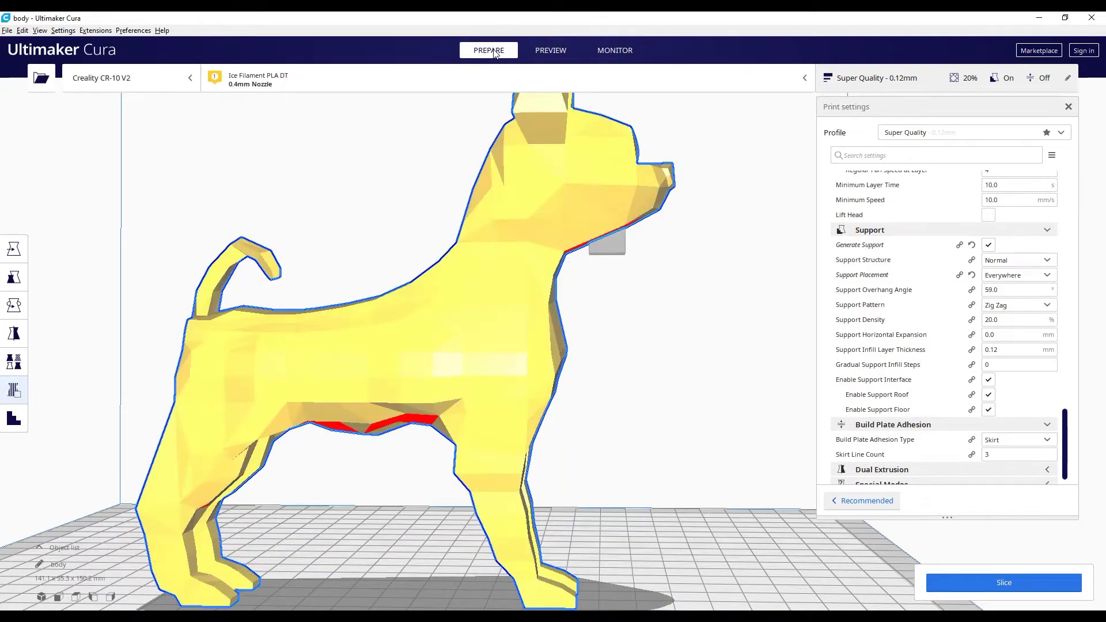
{"action": "left_click", "coordinate": [605, 245]}
{"action": "right_click_drag", "start_coordinate": [687, 255], "coordinate": [470, 271]}
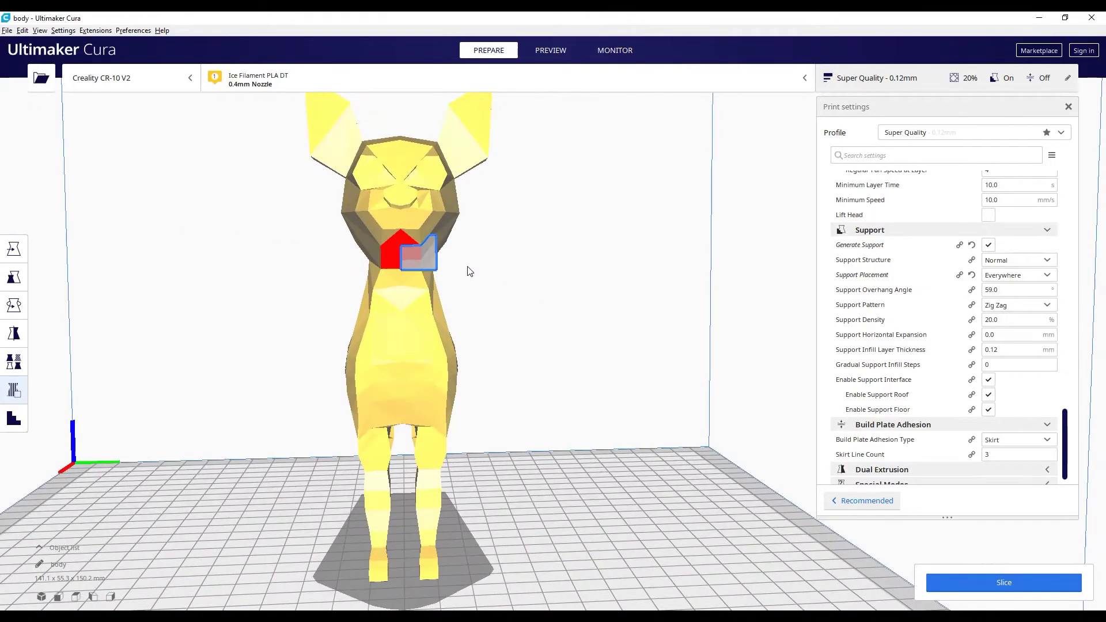
{"action": "left_click", "coordinate": [14, 249]}
{"action": "left_click_drag", "start_coordinate": [299, 257], "coordinate": [277, 257]}
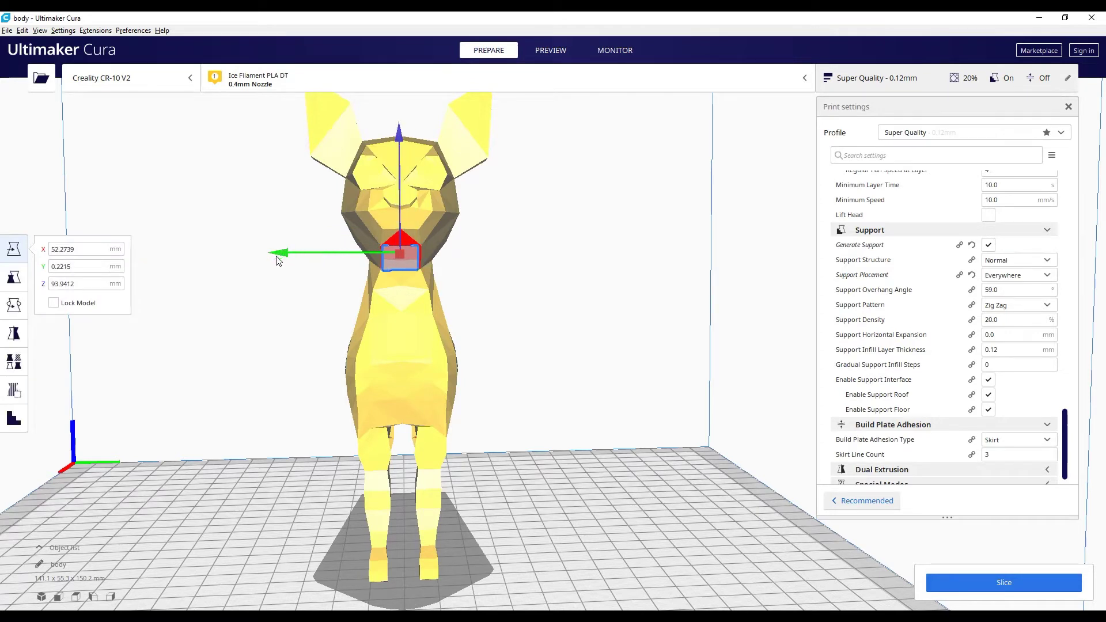
- Turn off uniform scaling and stretch the support blocker to about 39.6 mm in X and 46.5 mm in Y
{"action": "left_click", "coordinate": [13, 282]}
{"action": "left_click", "coordinate": [89, 348]}
{"action": "left_click_drag", "start_coordinate": [288, 253], "coordinate": [318, 242]}
{"action": "right_click_drag", "start_coordinate": [239, 224], "coordinate": [455, 222]}
{"action": "left_click_drag", "start_coordinate": [709, 243], "coordinate": [873, 244]}
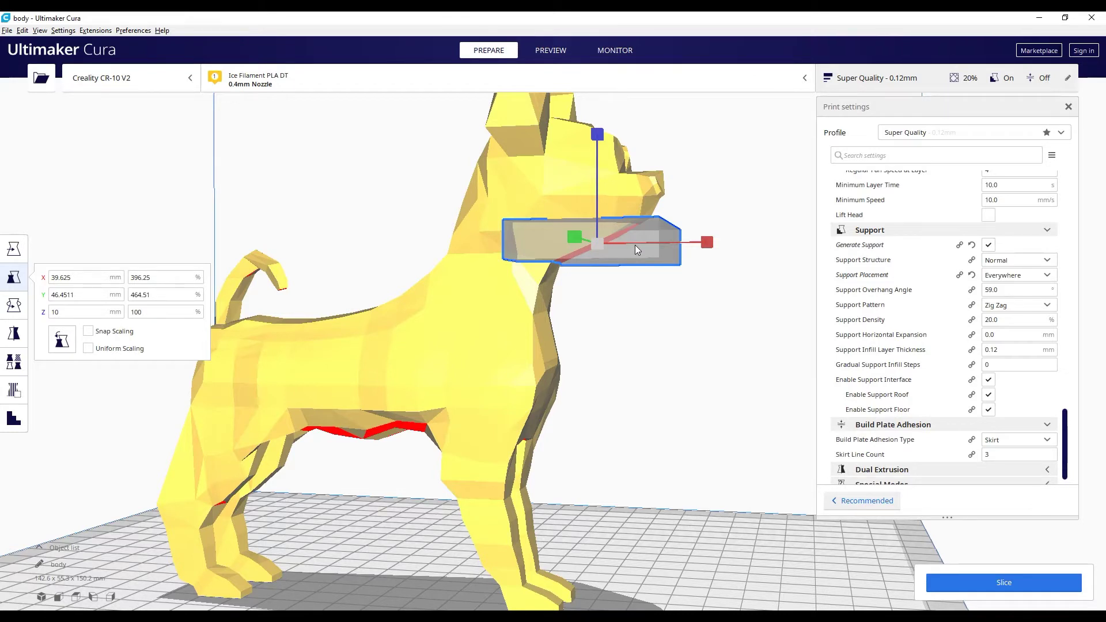
- Slice the model and examine the supports around the jaw blocker in the layer preview
{"action": "left_click", "coordinate": [1005, 583]}
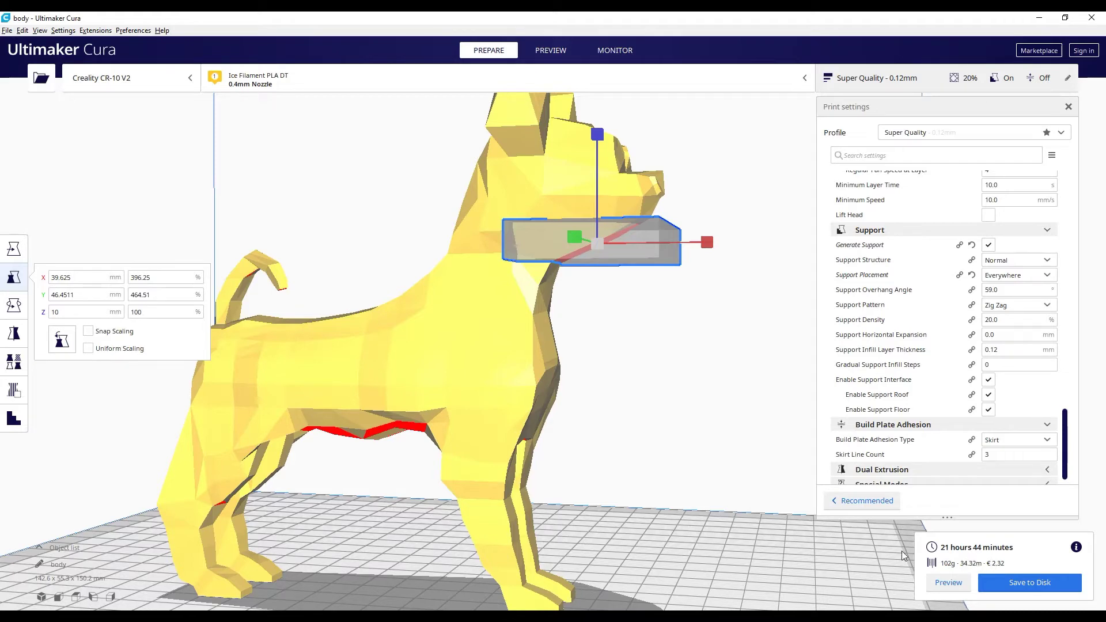
{"action": "left_click", "coordinate": [556, 53]}
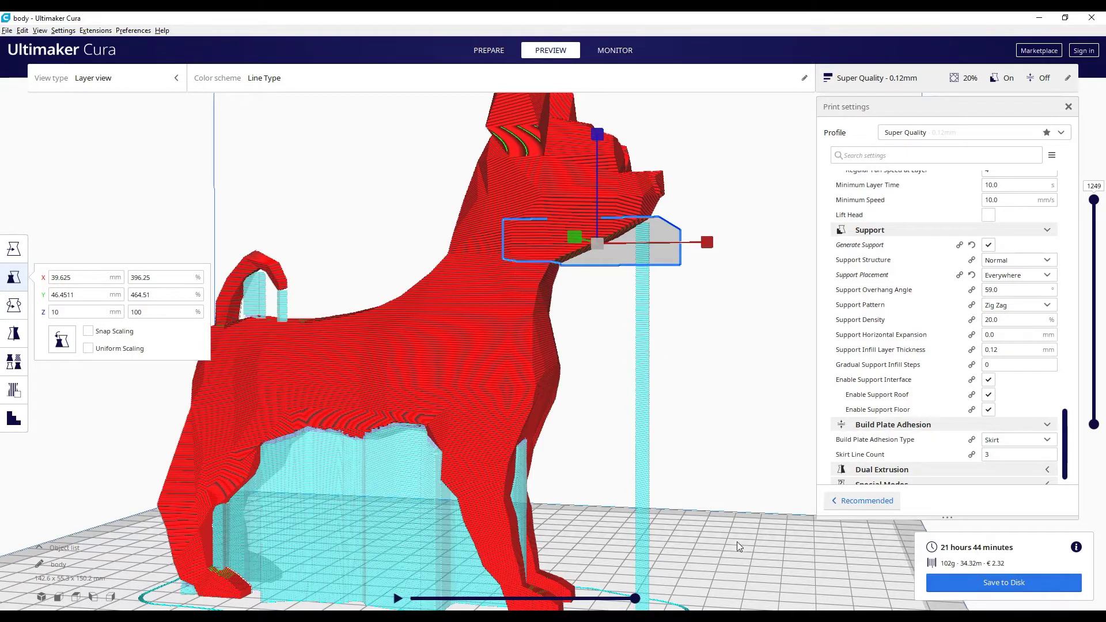
{"action": "right_click_drag", "start_coordinate": [636, 395], "coordinate": [674, 345]}
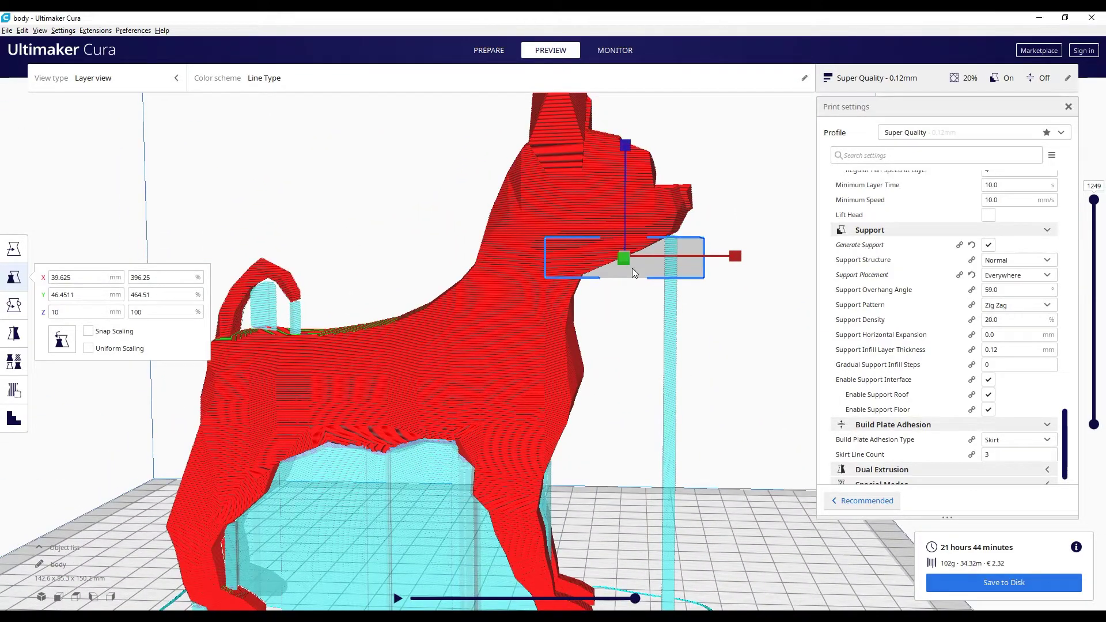
- Return to the Prepare view and scale the jaw's support blocker to about 29.7 mm in Z
{"action": "left_click", "coordinate": [489, 50]}
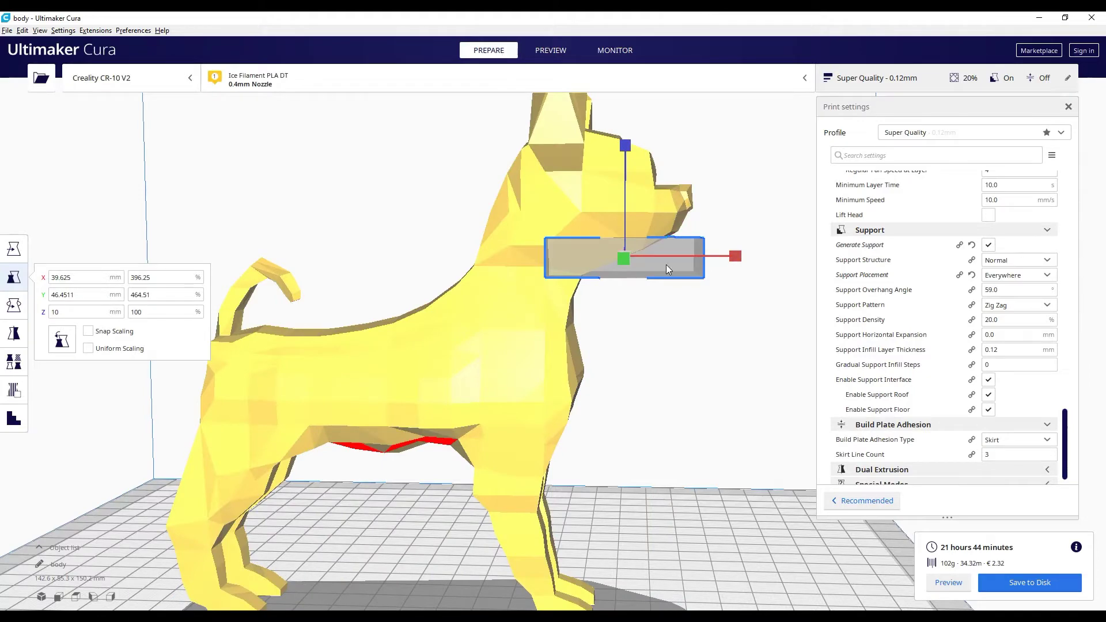
{"action": "right_click_drag", "start_coordinate": [666, 265], "coordinate": [592, 243]}
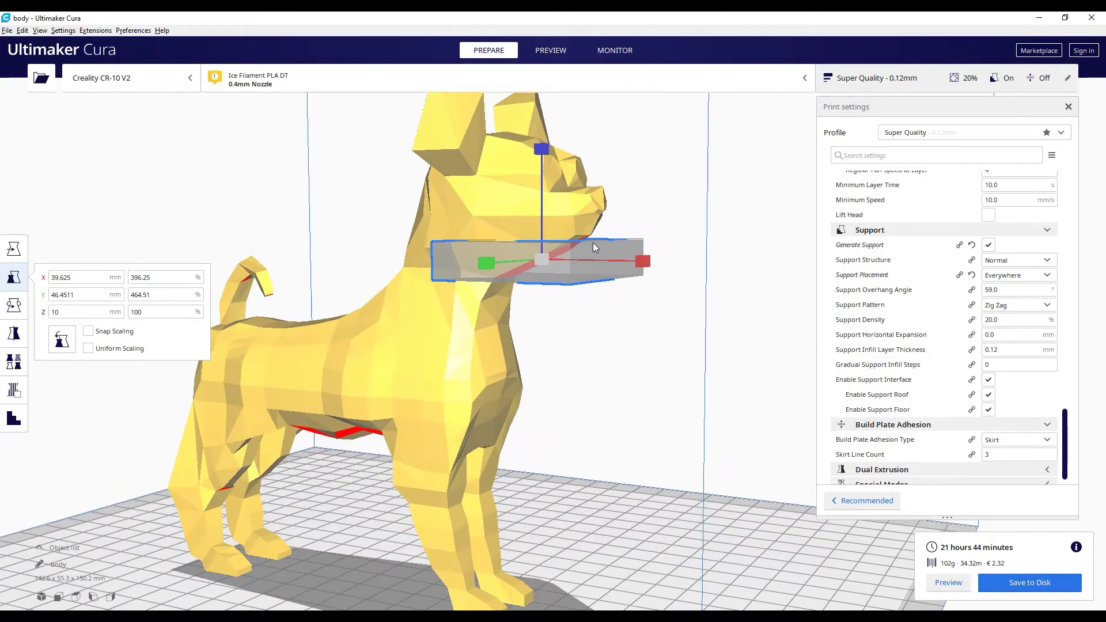
{"action": "scroll", "coordinate": [596, 228], "scroll_direction": "up", "scroll_amount": 2}
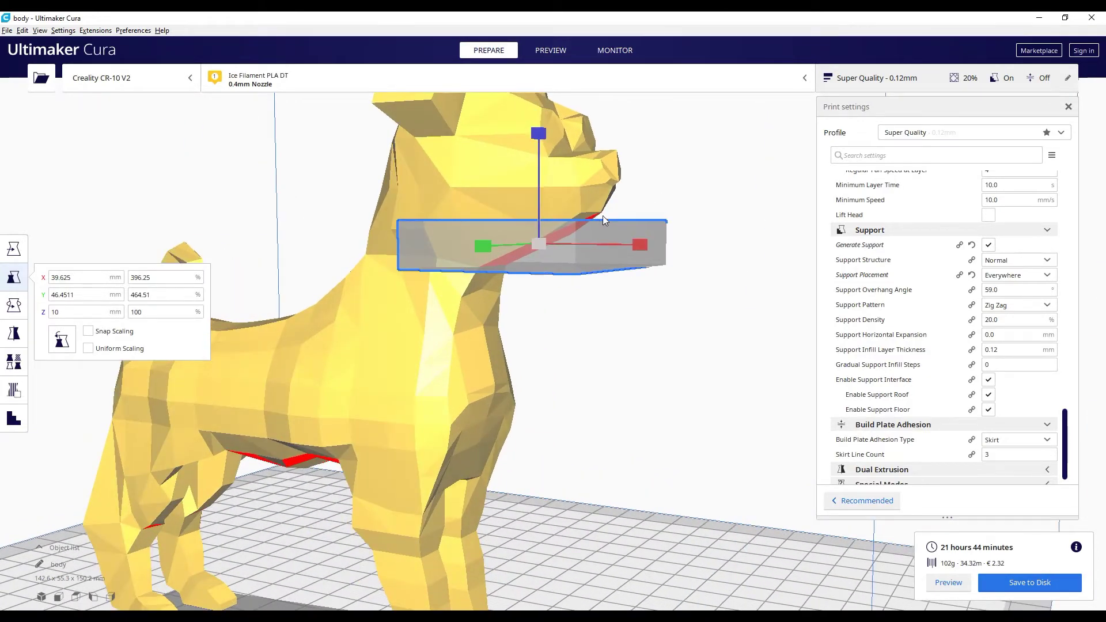
{"action": "right_click_drag", "start_coordinate": [536, 375], "coordinate": [627, 389]}
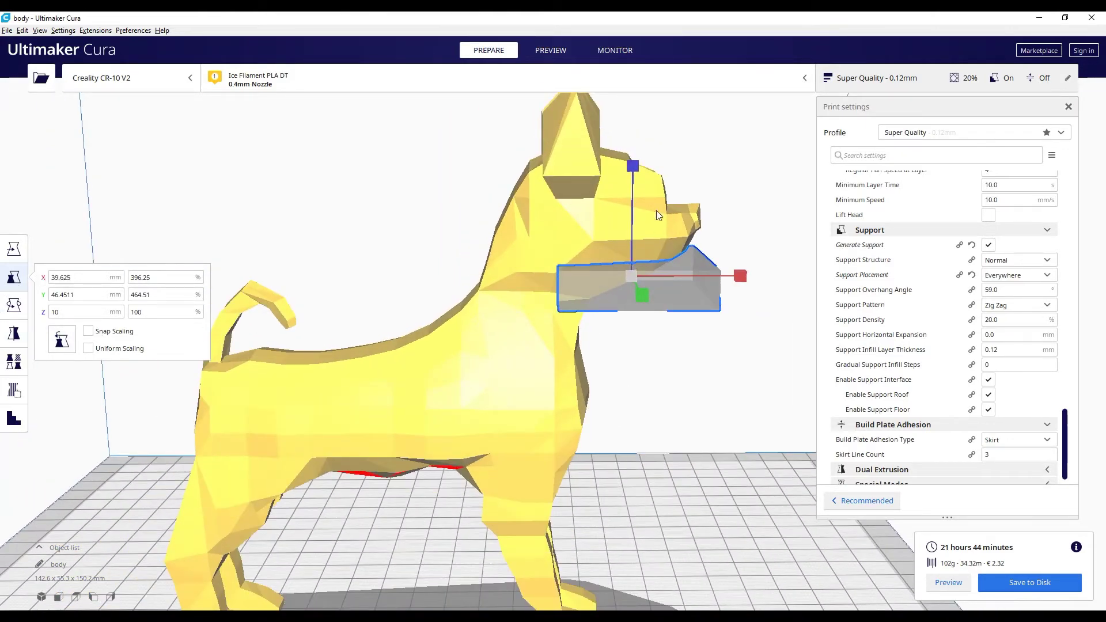
{"action": "left_click_drag", "start_coordinate": [633, 166], "coordinate": [631, 43]}
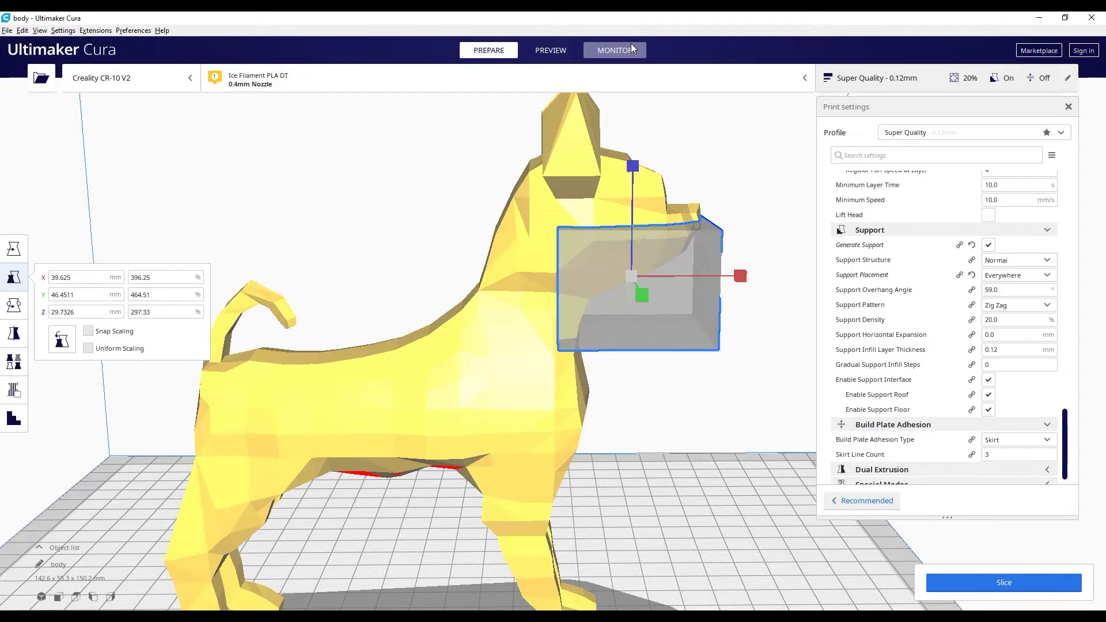
- Preview the layers with the taller blocker and lower the visible layer range to inspect the jaw area
{"action": "left_click", "coordinate": [945, 582]}
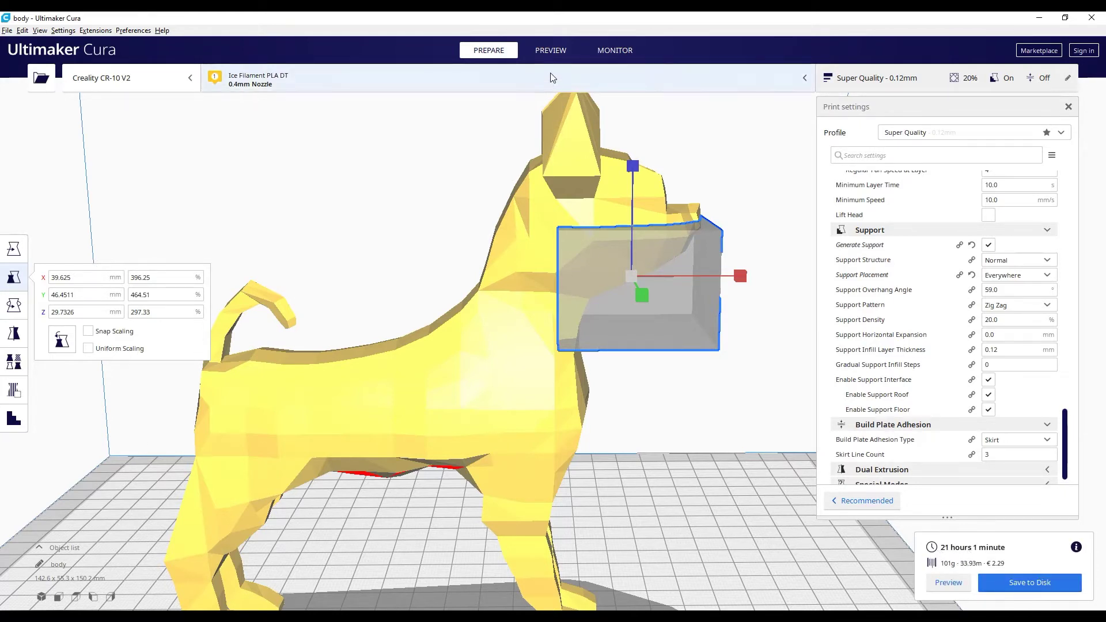
{"action": "left_click", "coordinate": [548, 49]}
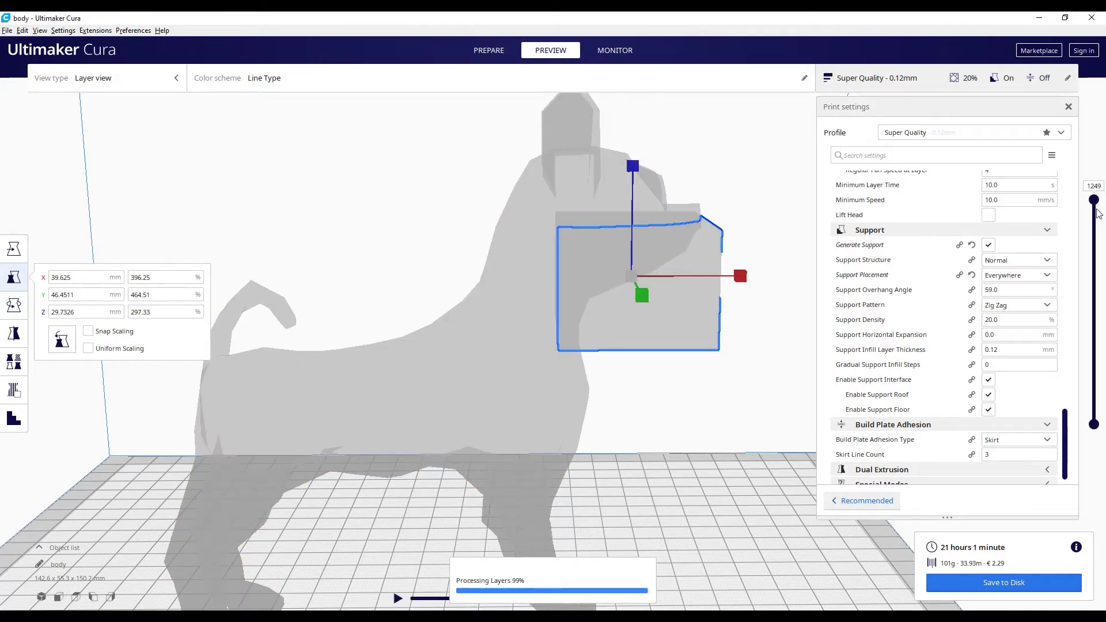
{"action": "left_click_drag", "start_coordinate": [1093, 201], "coordinate": [1103, 354]}
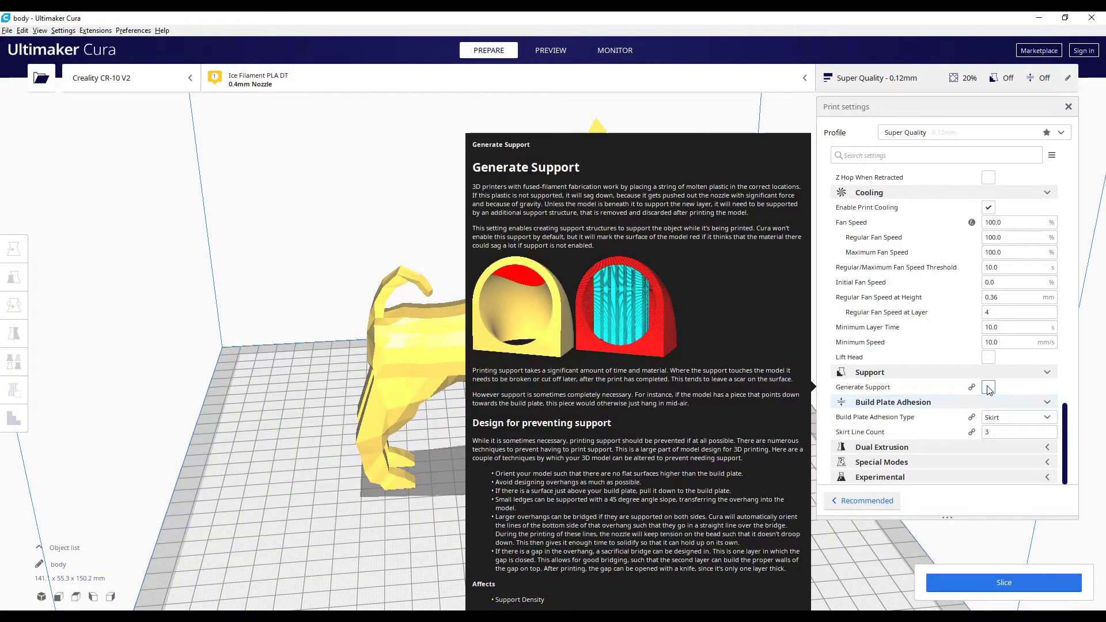
- Enable Generate Support and set Support Placement to Touching Buildplate
{"action": "left_click", "coordinate": [988, 387]}
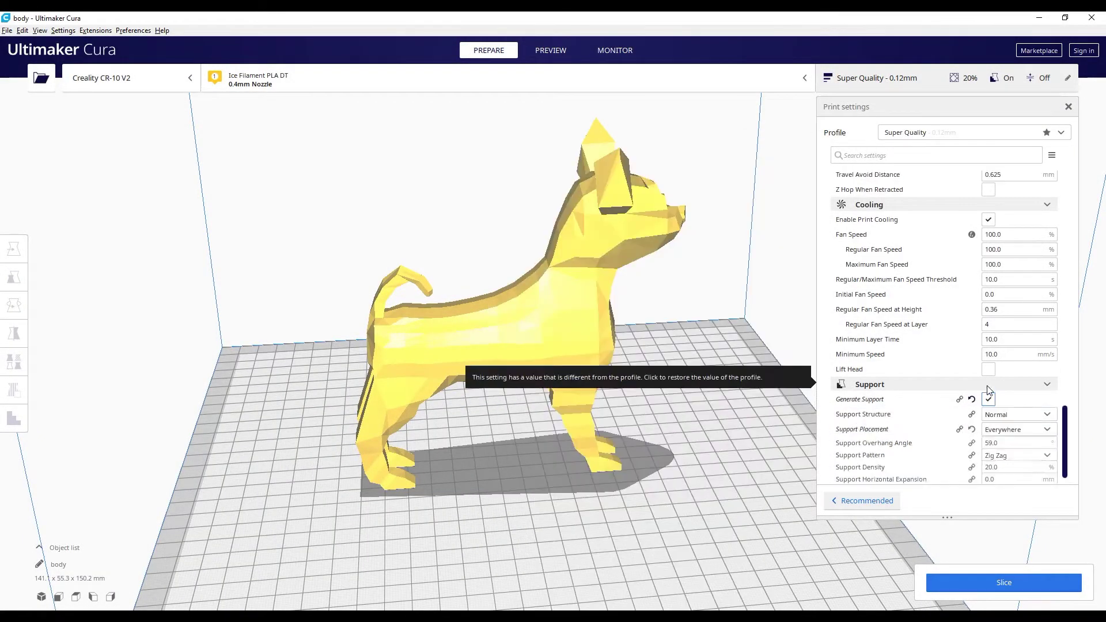
{"action": "left_click", "coordinate": [1015, 436]}
{"action": "left_click", "coordinate": [1008, 447]}
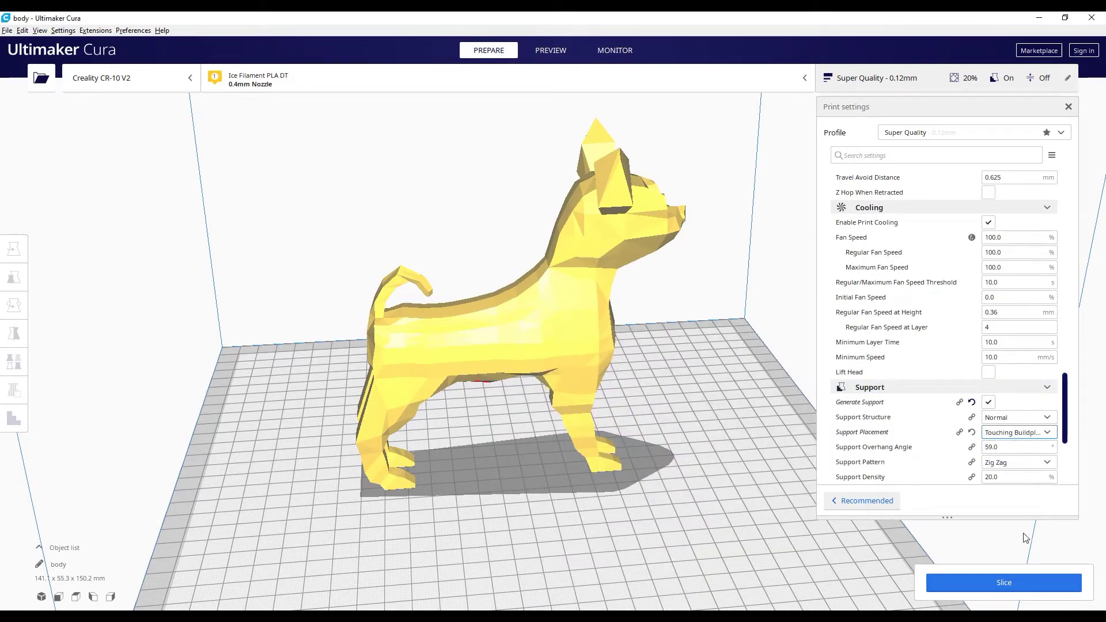
- Slice the model and inspect the tail in the layer preview, stepping through layers 730 and 1015
{"action": "left_click", "coordinate": [1012, 584]}
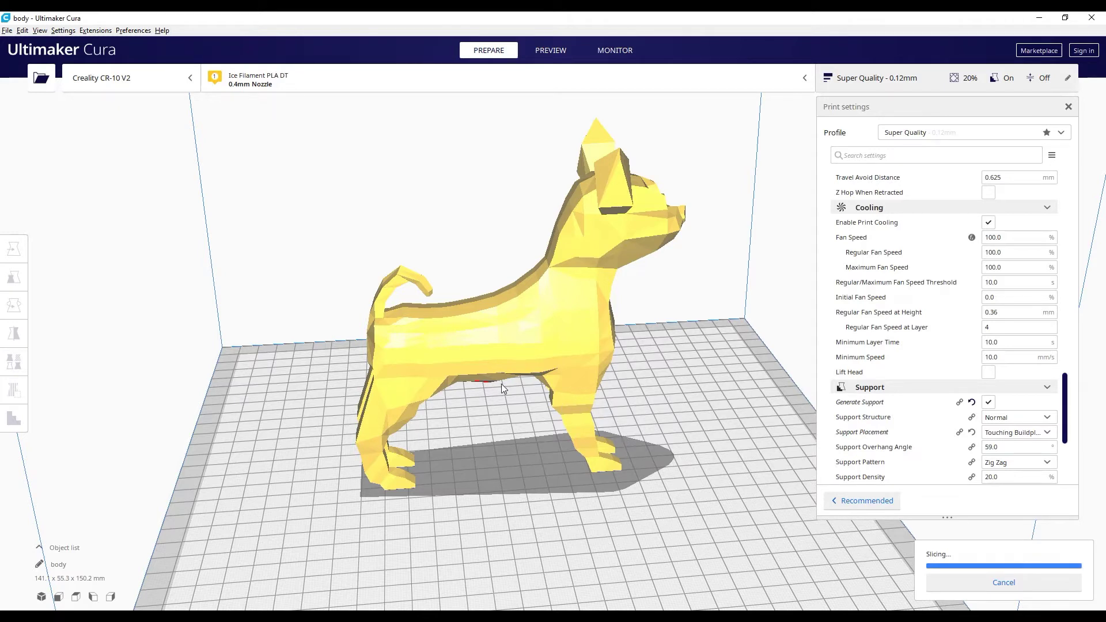
{"action": "left_click", "coordinate": [551, 51]}
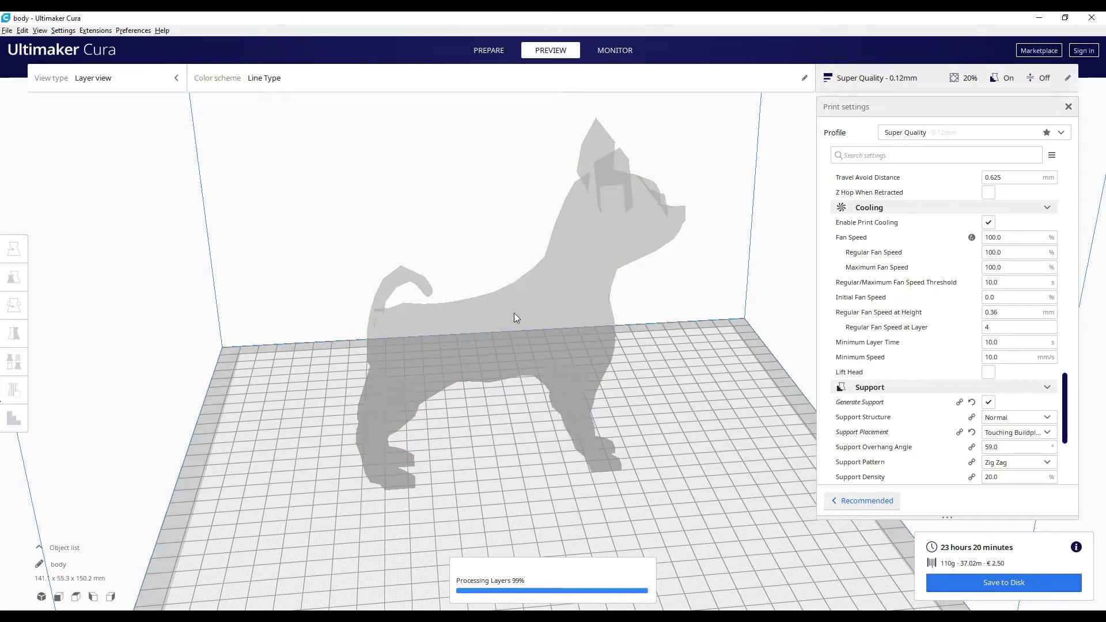
{"action": "right_click_drag", "start_coordinate": [590, 347], "coordinate": [562, 375]}
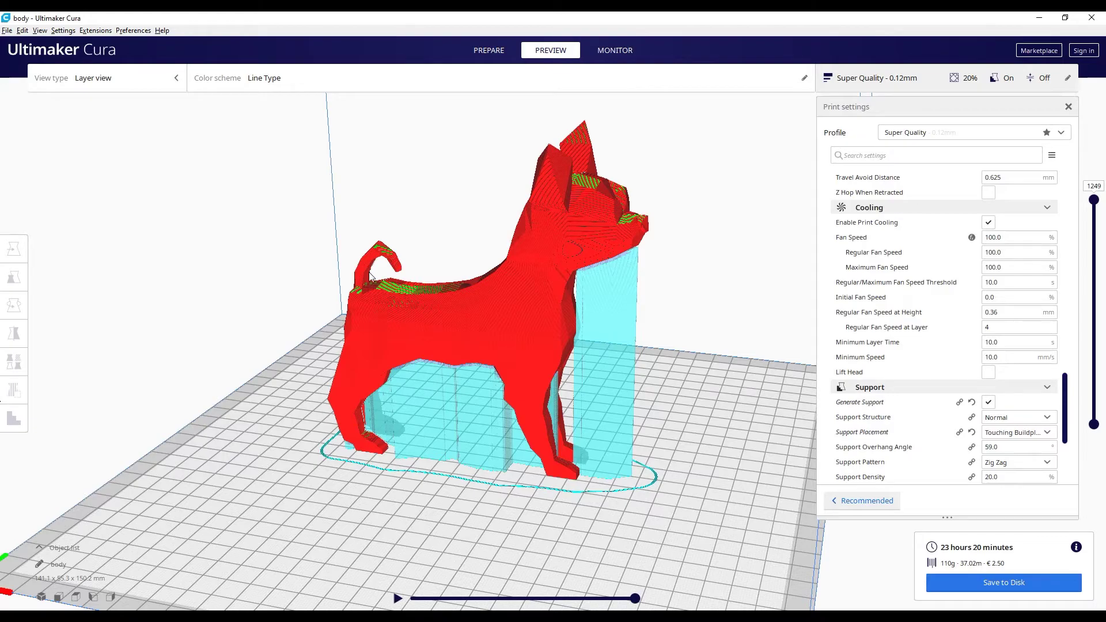
{"action": "middle_click_drag", "start_coordinate": [423, 290], "coordinate": [772, 417]}
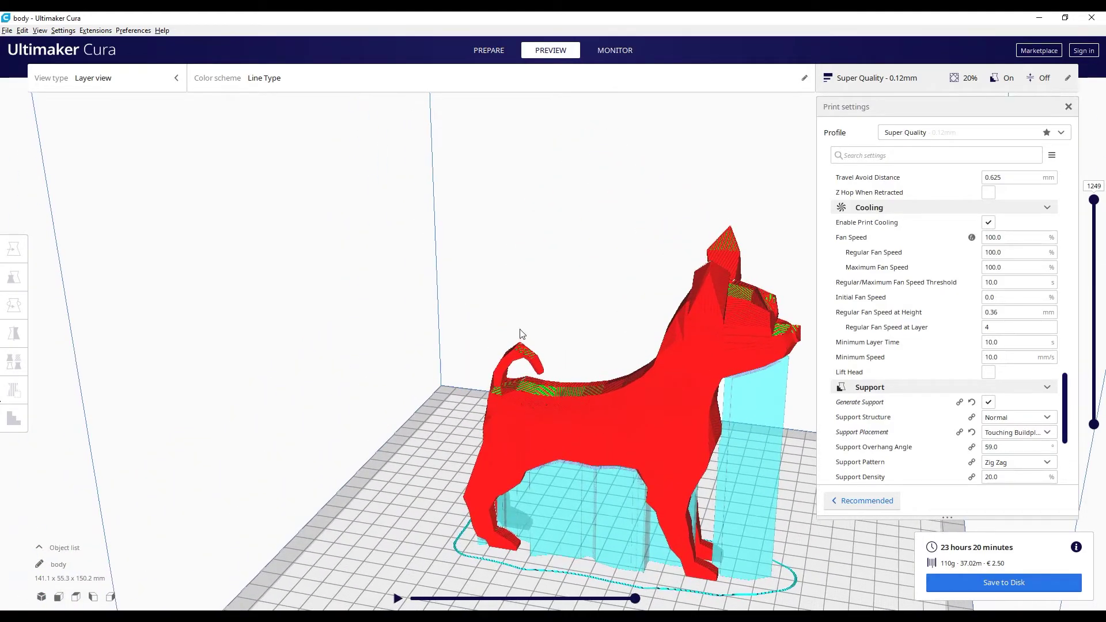
{"action": "scroll", "coordinate": [520, 333], "scroll_direction": "up", "scroll_amount": 8}
{"action": "right_click_drag", "start_coordinate": [564, 369], "coordinate": [513, 404]}
{"action": "left_click_drag", "start_coordinate": [1094, 199], "coordinate": [1105, 296]}
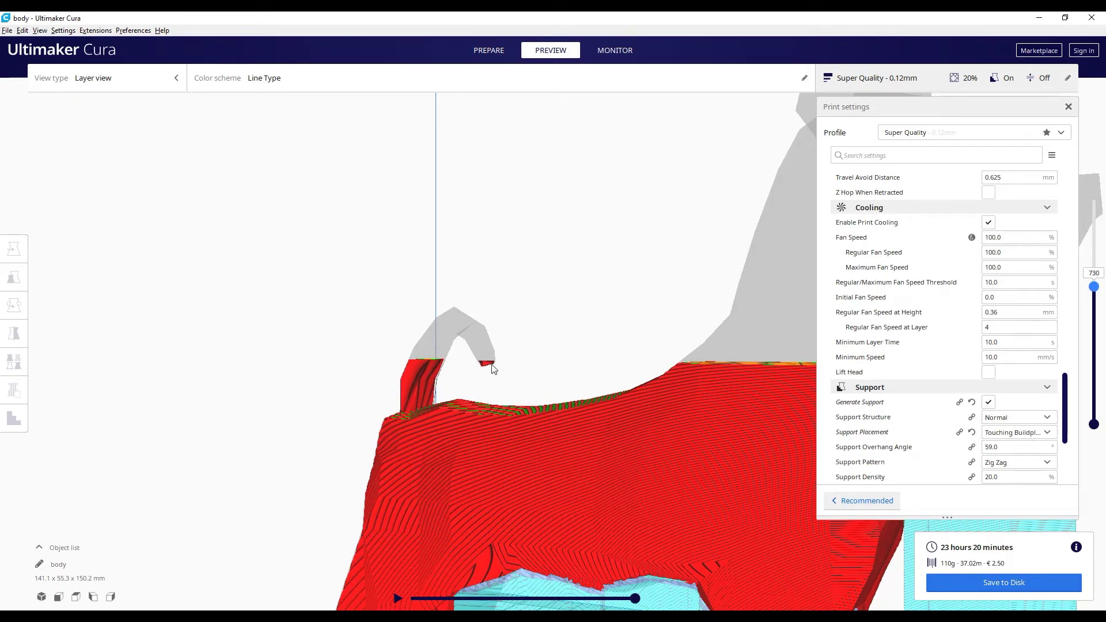
{"action": "right_click_drag", "start_coordinate": [468, 382], "coordinate": [522, 387]}
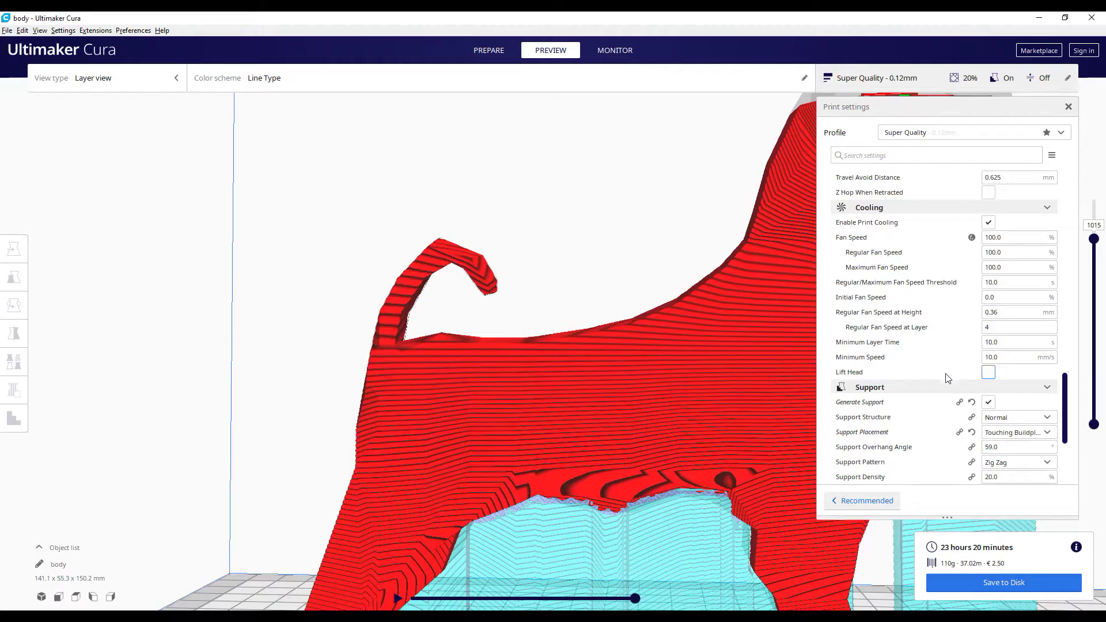
- Check the Support Placement options, leaving Touching Buildplate selected, and examine the tail tip from another angle
{"action": "left_click", "coordinate": [1017, 432]}
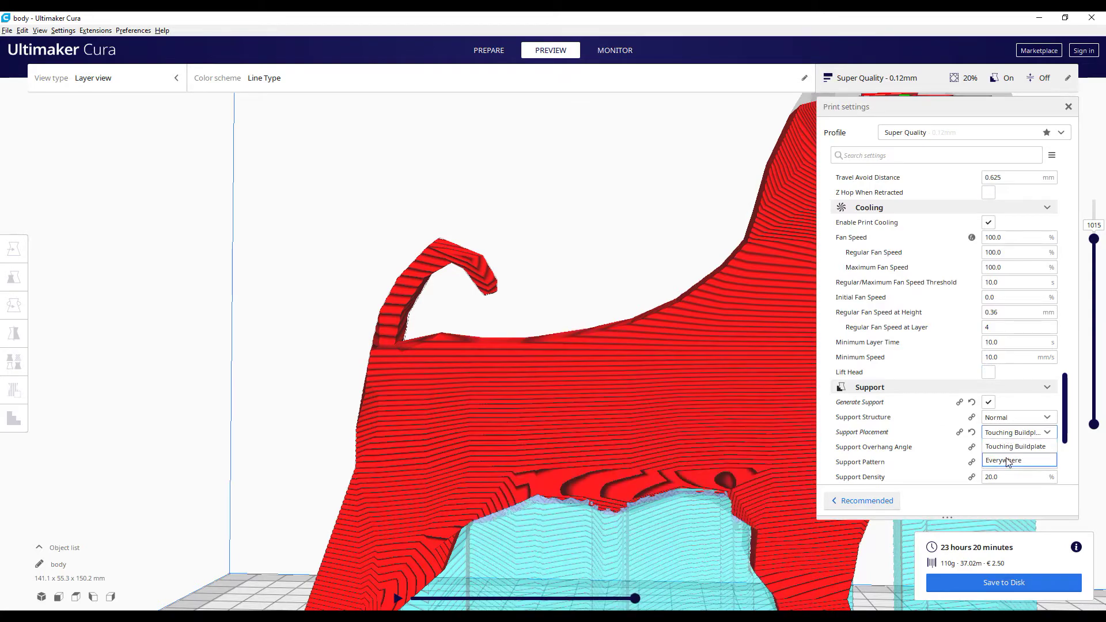
{"action": "left_click", "coordinate": [631, 287]}
{"action": "right_click_drag", "start_coordinate": [438, 304], "coordinate": [555, 317]}
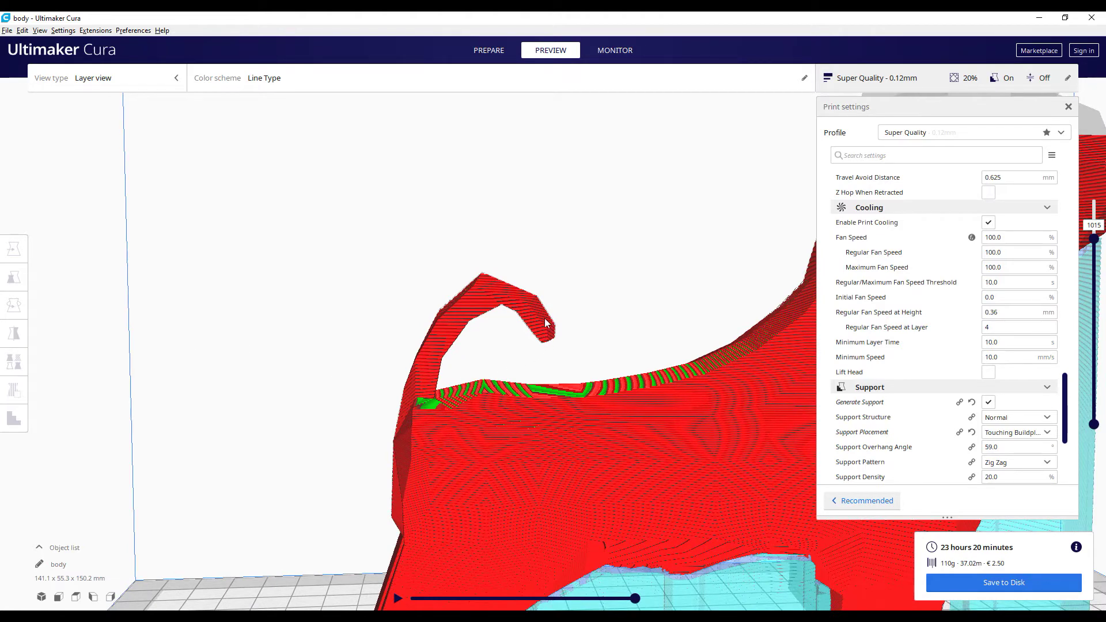
- Select the dog and configure custom supports as 3 mm cubes with Drop to build plate turned off
{"action": "left_click", "coordinate": [536, 312]}
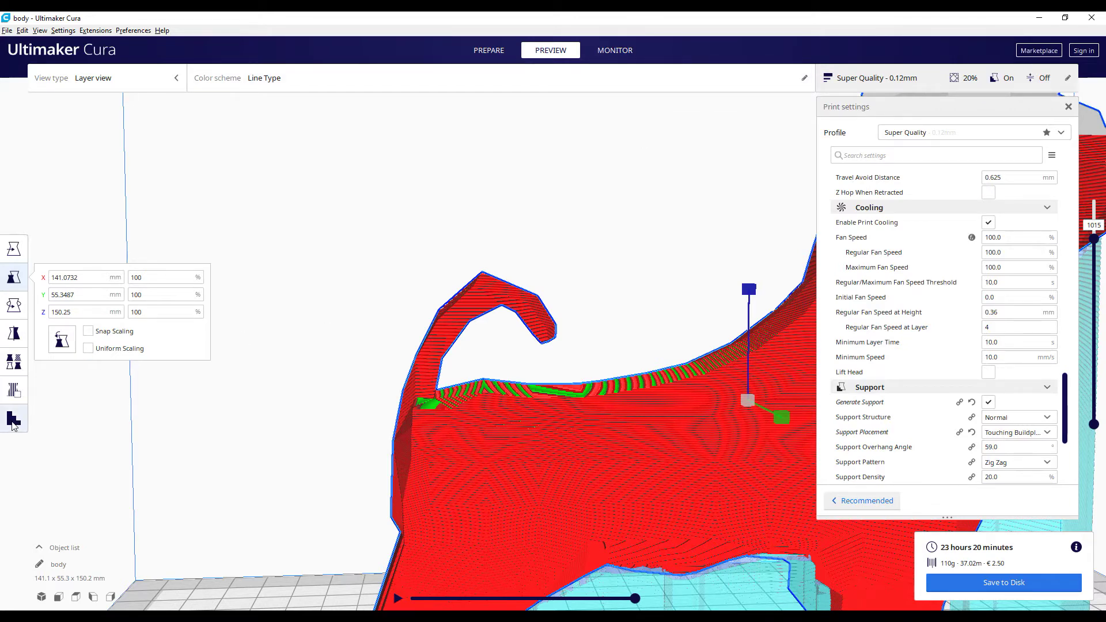
{"action": "left_click", "coordinate": [13, 421]}
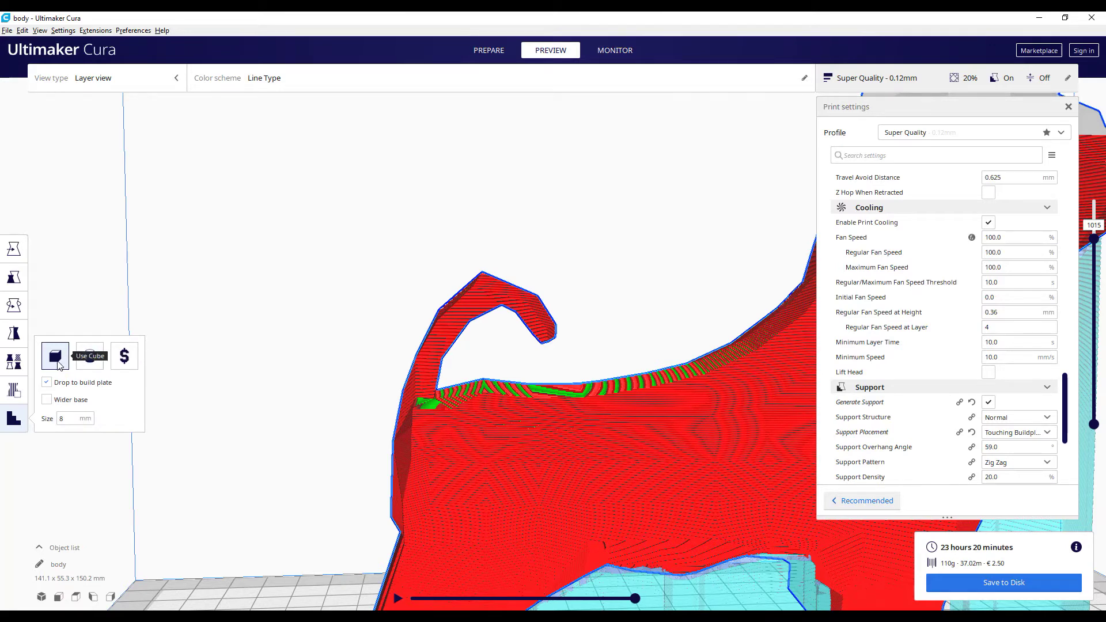
{"action": "double_click", "coordinate": [61, 419]}
{"action": "scroll", "coordinate": [655, 429], "scroll_direction": "up", "scroll_amount": 5}
{"action": "middle_click_drag", "start_coordinate": [602, 328], "coordinate": [614, 410]}
- Turn off Generate Support, slice the model again, and examine the area under the belly
{"action": "left_click", "coordinate": [988, 402]}
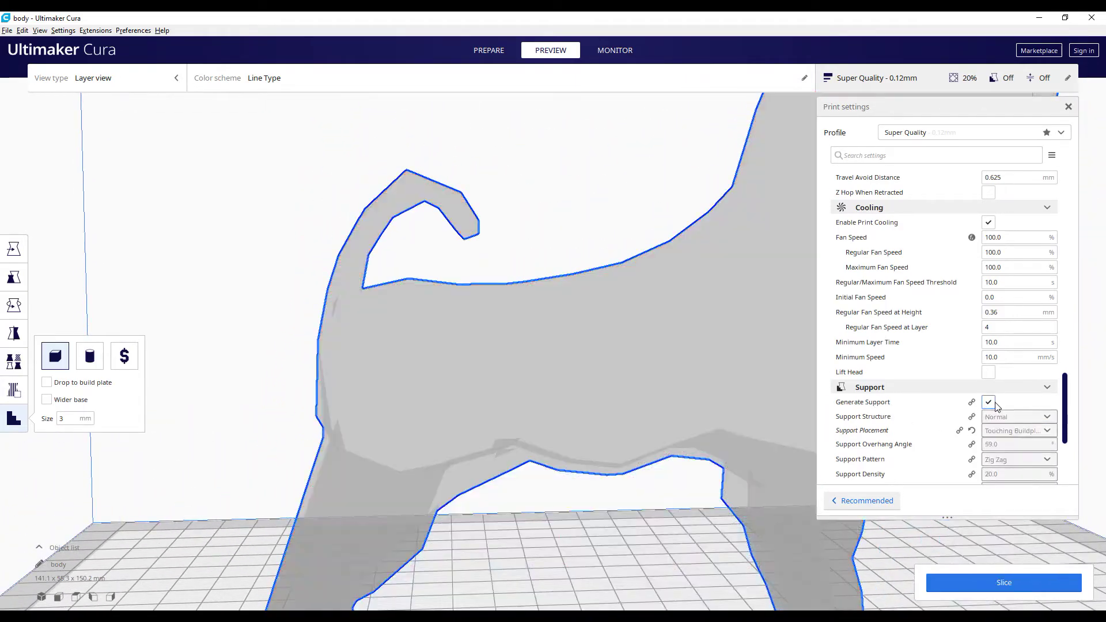
{"action": "left_click", "coordinate": [1011, 587]}
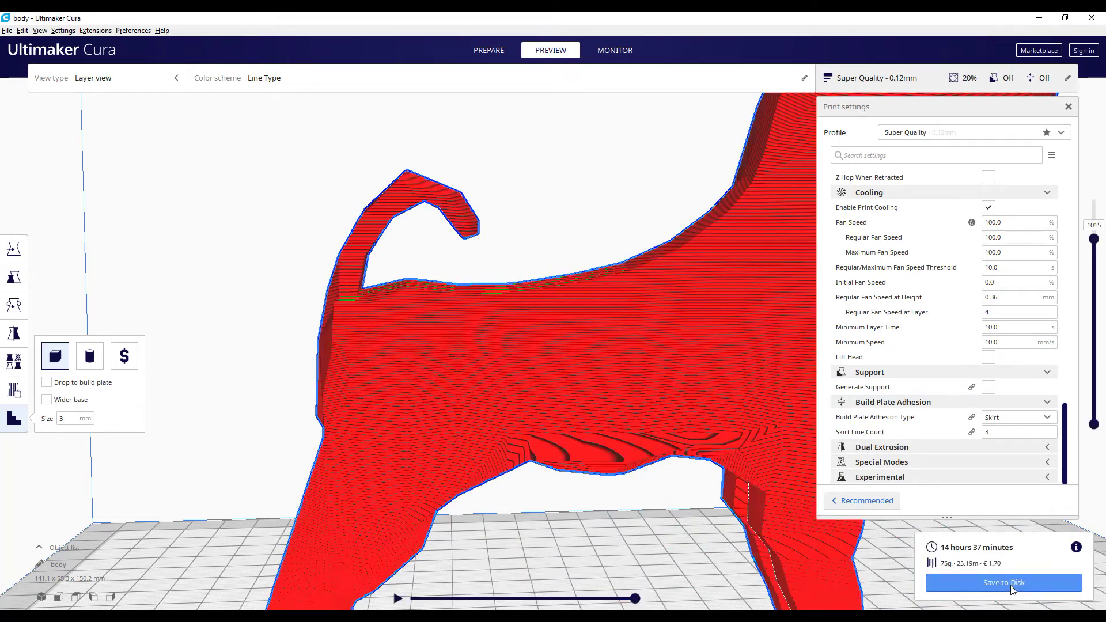
{"action": "middle_click_drag", "start_coordinate": [589, 443], "coordinate": [550, 366]}
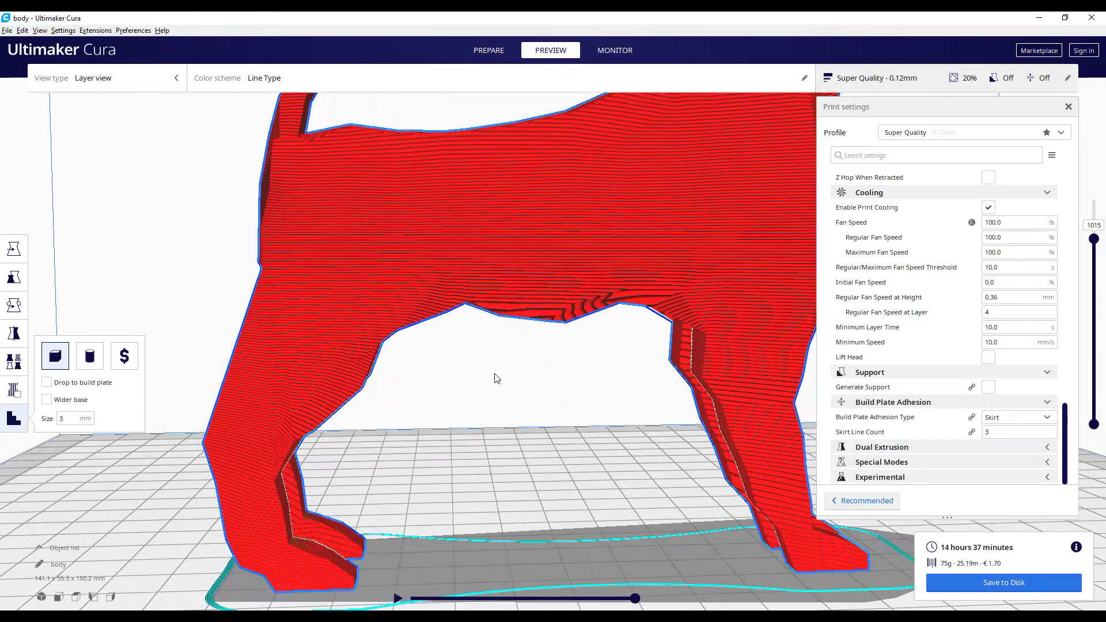
- Enable Drop to build plate, set the cube support size to 10 mm, and place one under the belly
{"action": "left_click", "coordinate": [47, 382]}
{"action": "left_click_drag", "start_coordinate": [65, 420], "coordinate": [55, 423]}
{"action": "type", "text": "10"}
{"action": "right_click_drag", "start_coordinate": [568, 391], "coordinate": [559, 258]}
{"action": "left_click", "coordinate": [556, 245]}
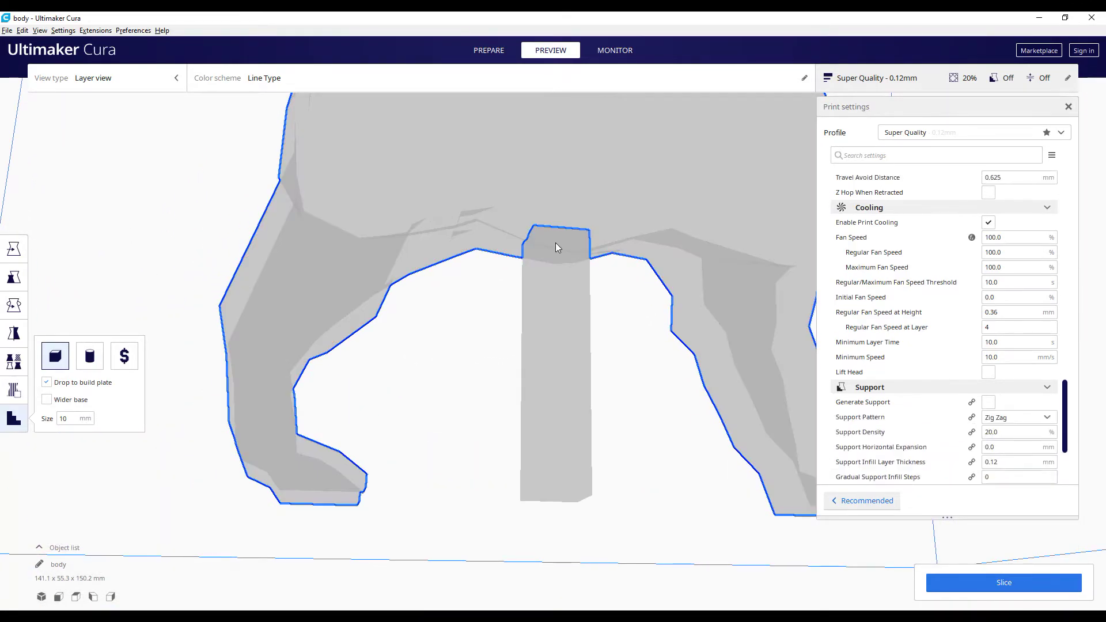
- Set the custom support size to 3 mm, turn off Drop to build plate, and place a cube under the tail tip
{"action": "right_click_drag", "start_coordinate": [645, 338], "coordinate": [616, 408]}
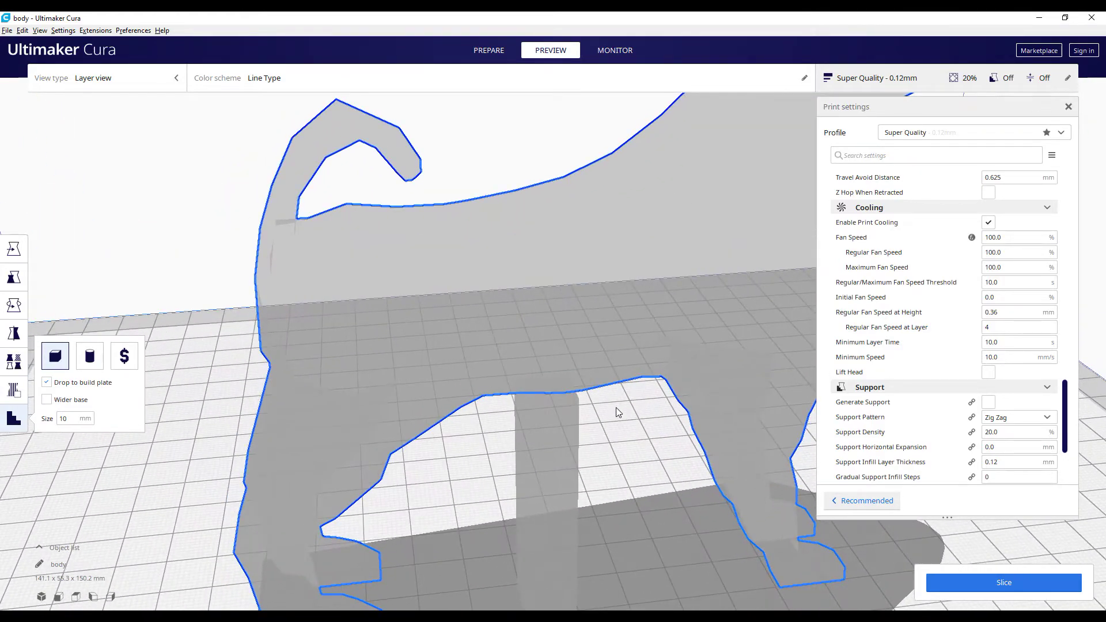
{"action": "left_click", "coordinate": [488, 50]}
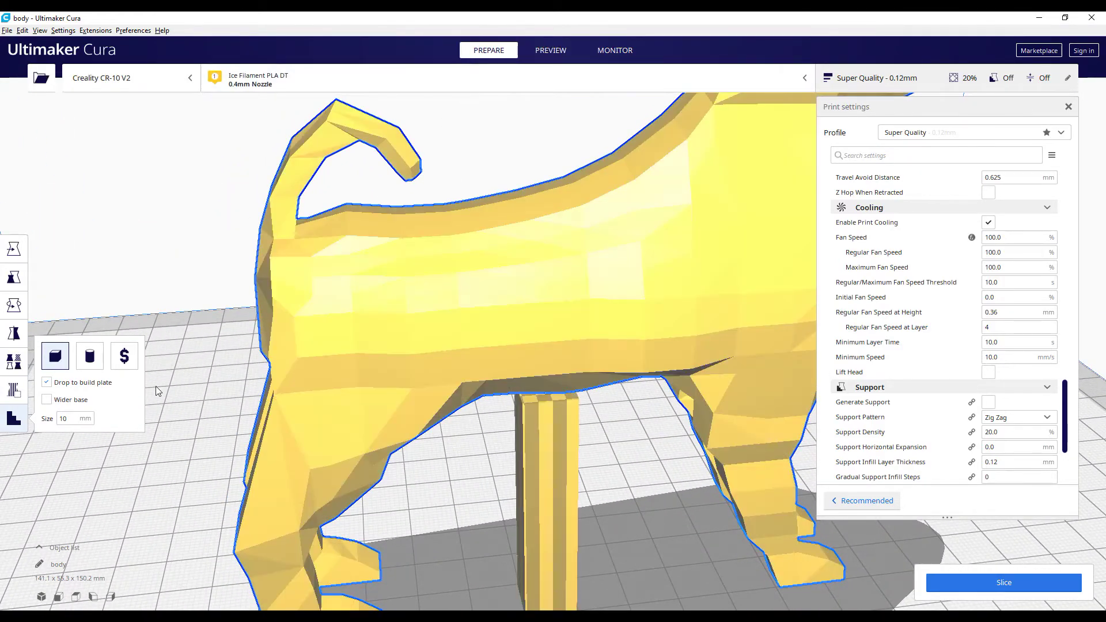
{"action": "left_click", "coordinate": [61, 421]}
{"action": "double_click", "coordinate": [61, 420]}
{"action": "middle_click_drag", "start_coordinate": [382, 217], "coordinate": [429, 338]}
{"action": "right_click_drag", "start_coordinate": [434, 355], "coordinate": [473, 206]}
{"action": "left_click", "coordinate": [479, 188]}
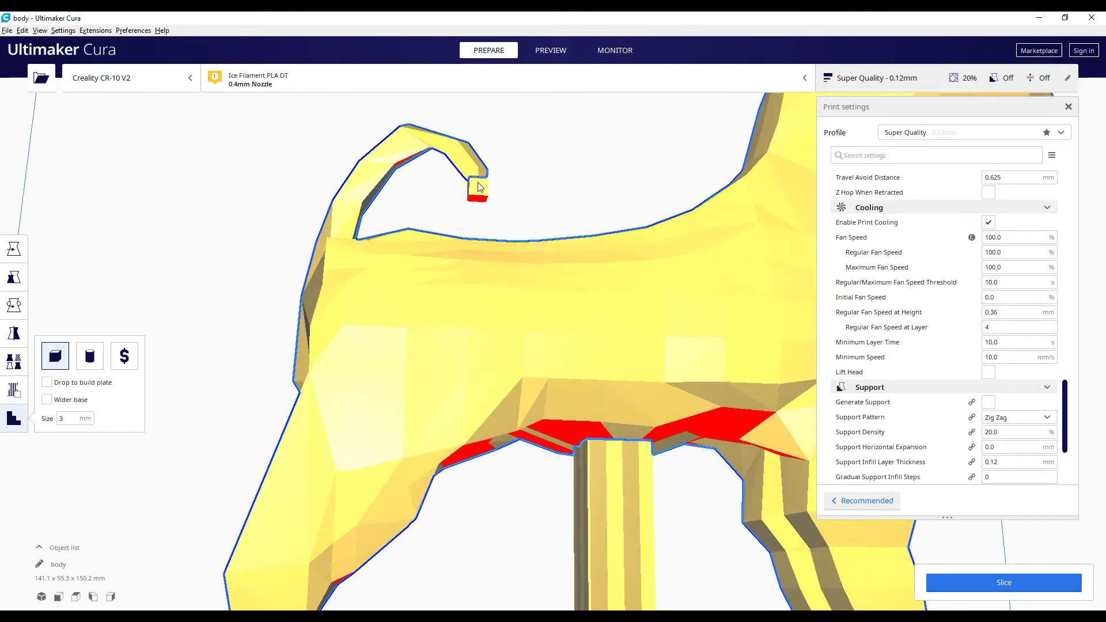
- Scale the tail support cube to 10 mm in Z and lower it to bridge the tail tip and the back
{"action": "left_click", "coordinate": [14, 249]}
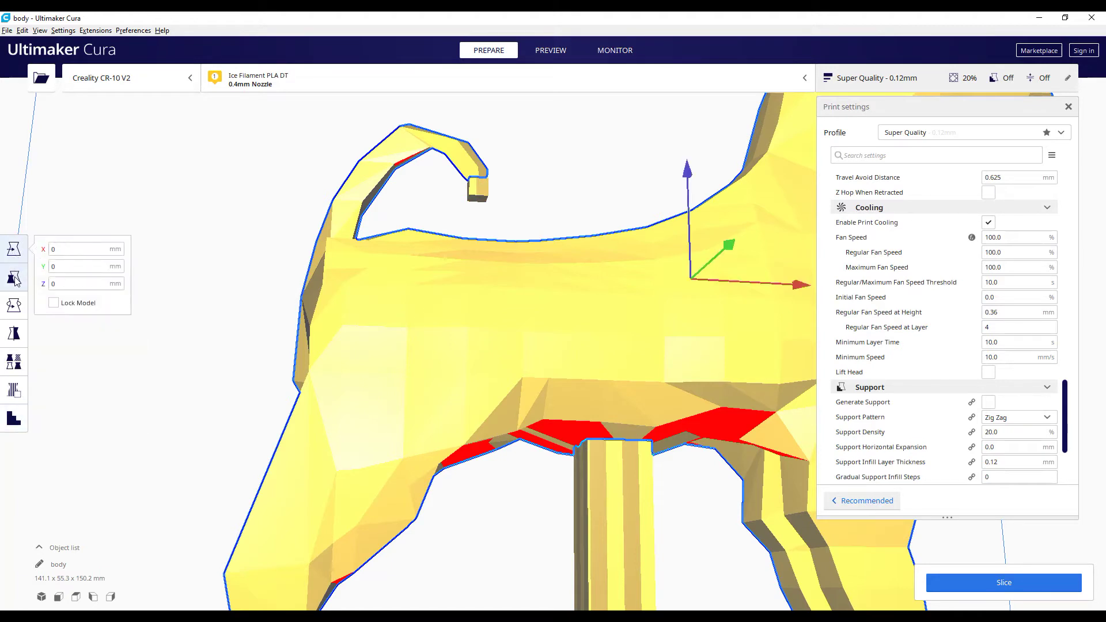
{"action": "left_click", "coordinate": [14, 280]}
{"action": "left_click", "coordinate": [480, 190]}
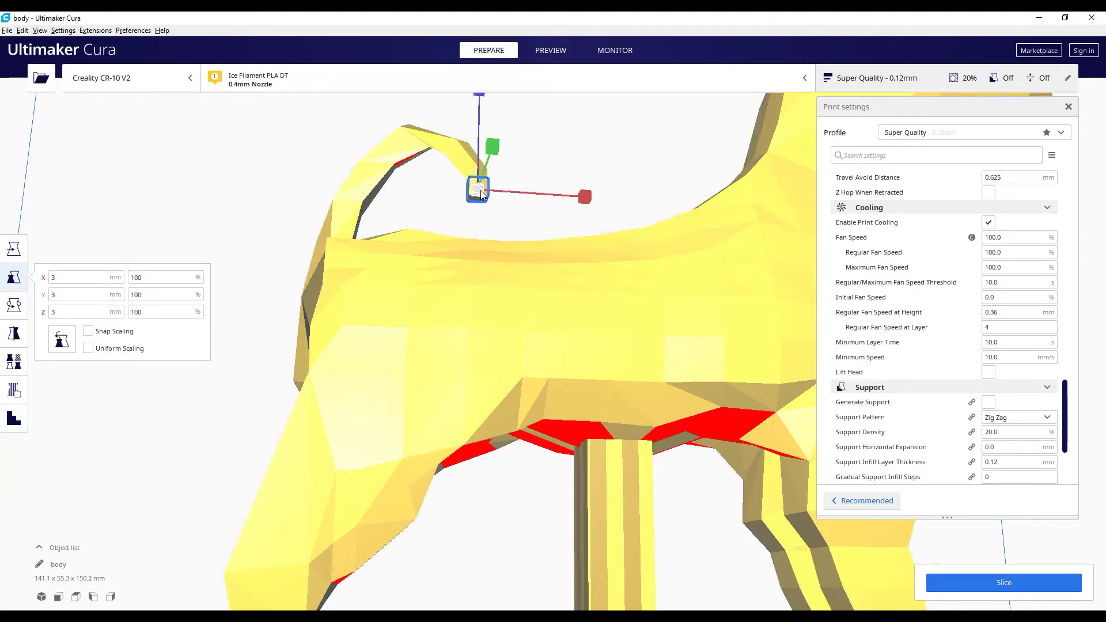
{"action": "right_click_drag", "start_coordinate": [511, 213], "coordinate": [502, 269]}
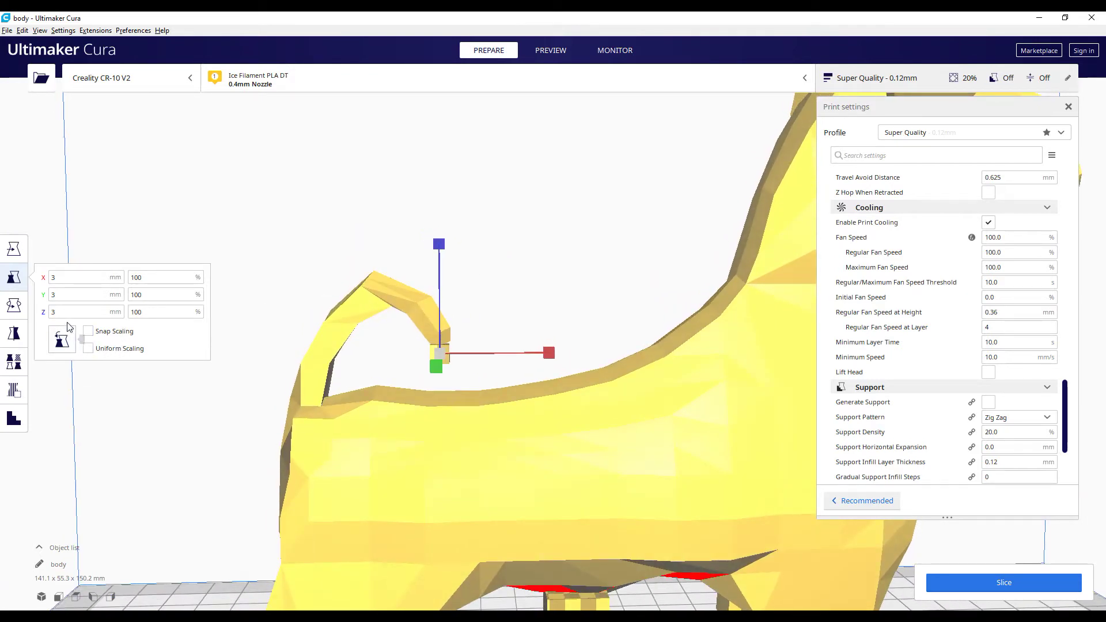
{"action": "left_click_drag", "start_coordinate": [57, 312], "coordinate": [41, 317]}
{"action": "key", "text": "Return"}
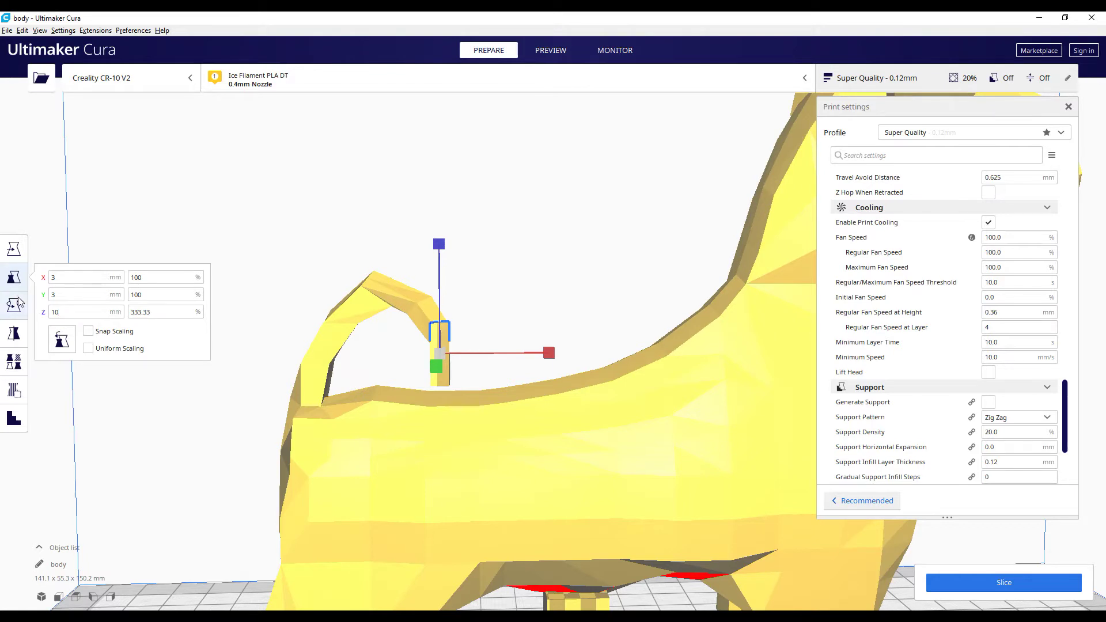
{"action": "left_click", "coordinate": [19, 252]}
{"action": "left_click_drag", "start_coordinate": [439, 241], "coordinate": [457, 258]}
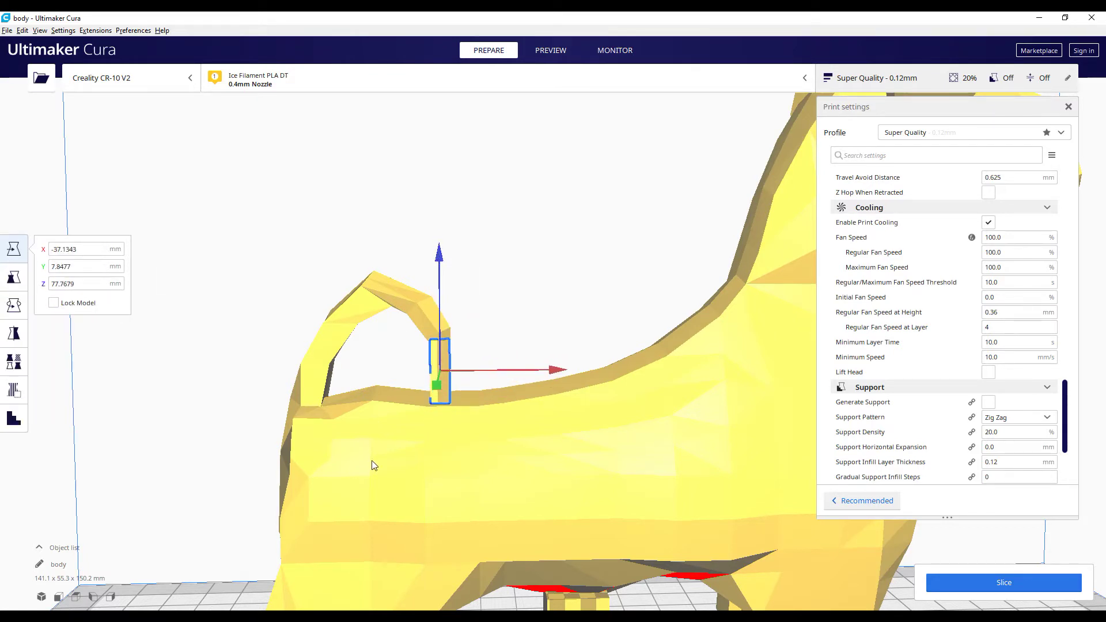
- Slice the model and examine the belly and tail supports layer by layer
{"action": "right_click_drag", "start_coordinate": [426, 433], "coordinate": [561, 333]}
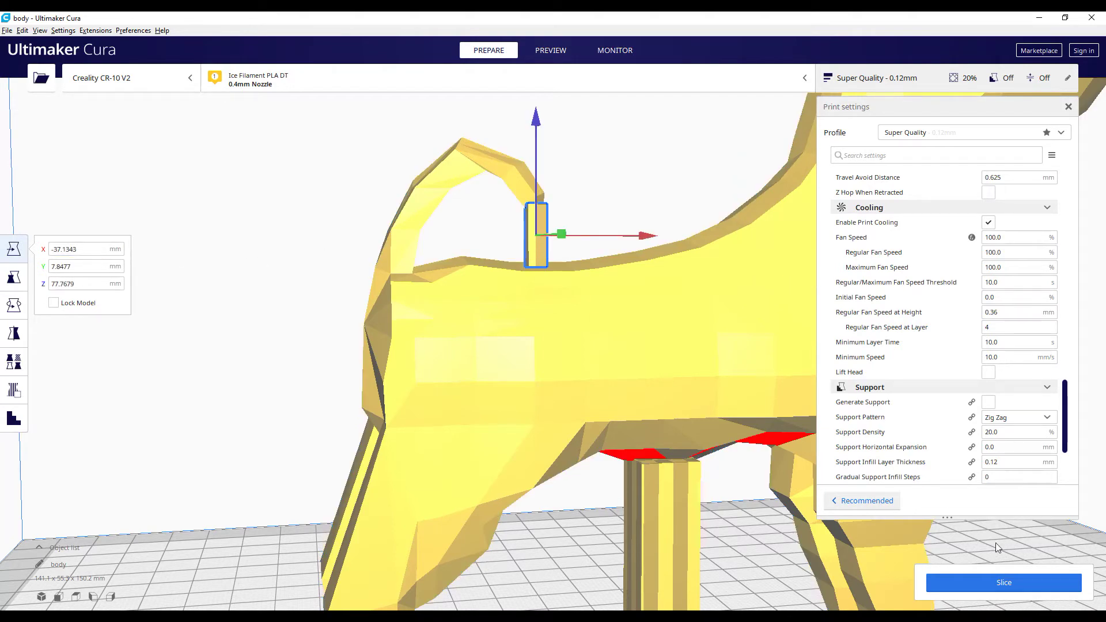
{"action": "left_click", "coordinate": [1008, 582]}
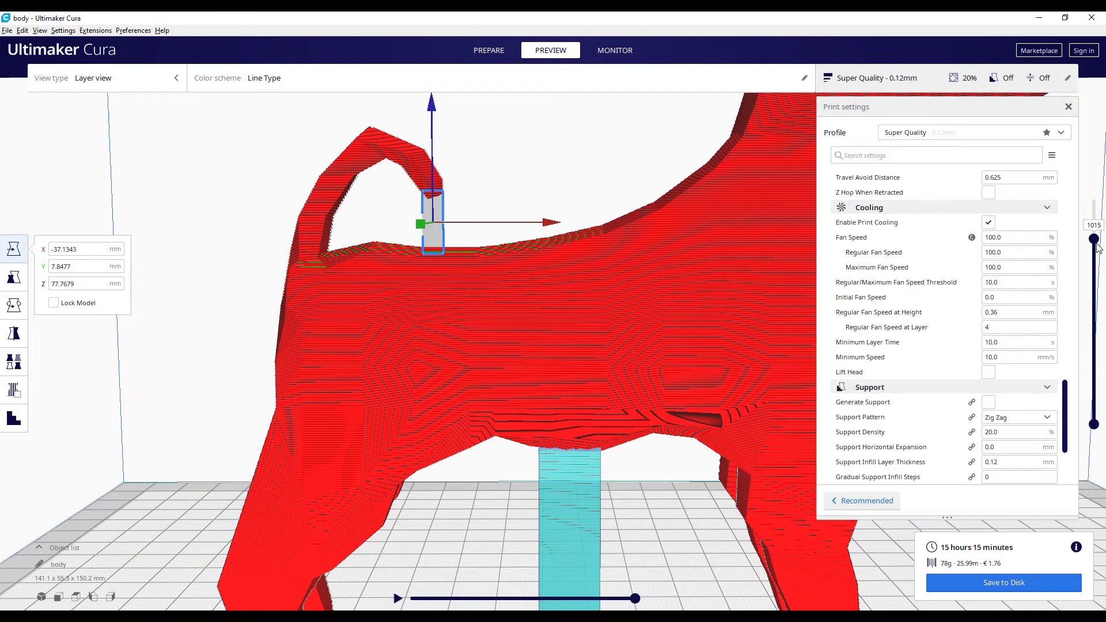
{"action": "left_click_drag", "start_coordinate": [1094, 240], "coordinate": [1094, 407]}
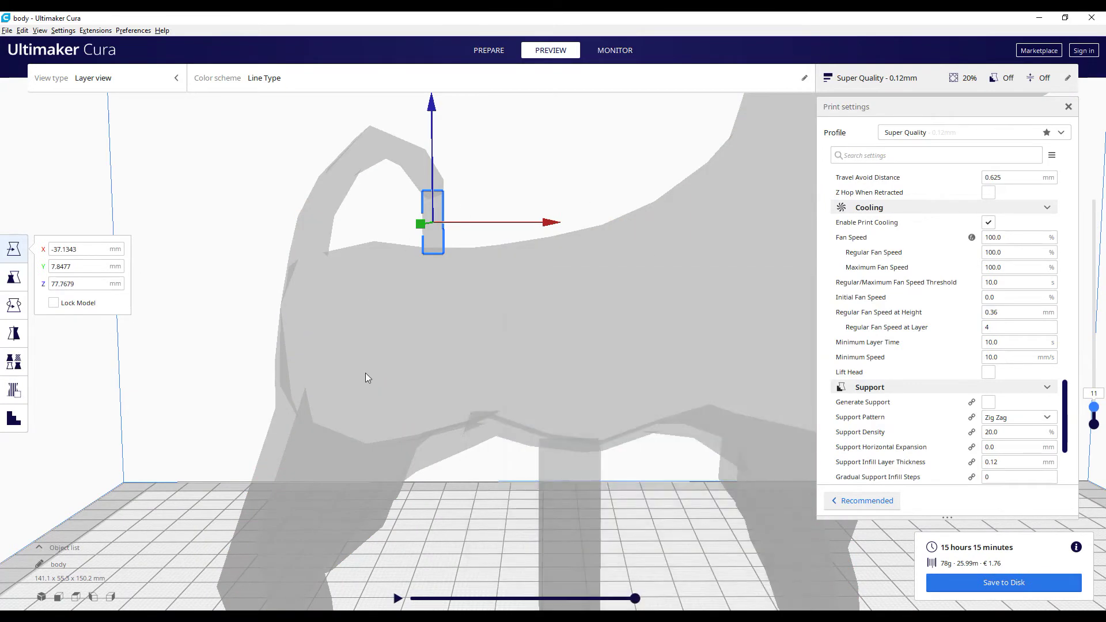
{"action": "middle_click_drag", "start_coordinate": [615, 510], "coordinate": [616, 433]}
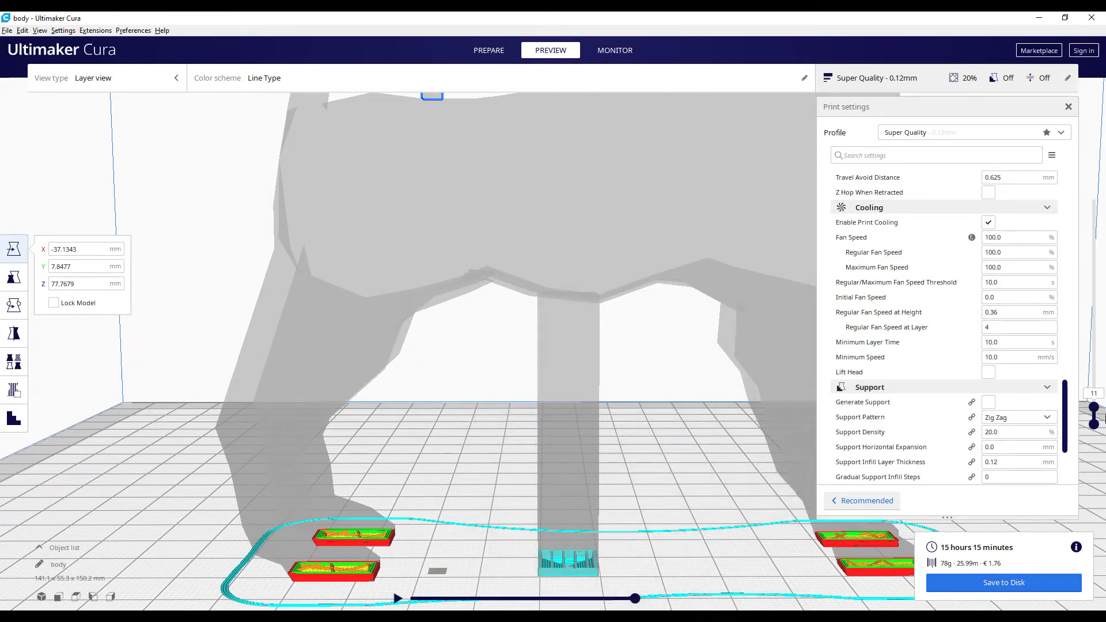
{"action": "left_click_drag", "start_coordinate": [1094, 407], "coordinate": [1086, 324]}
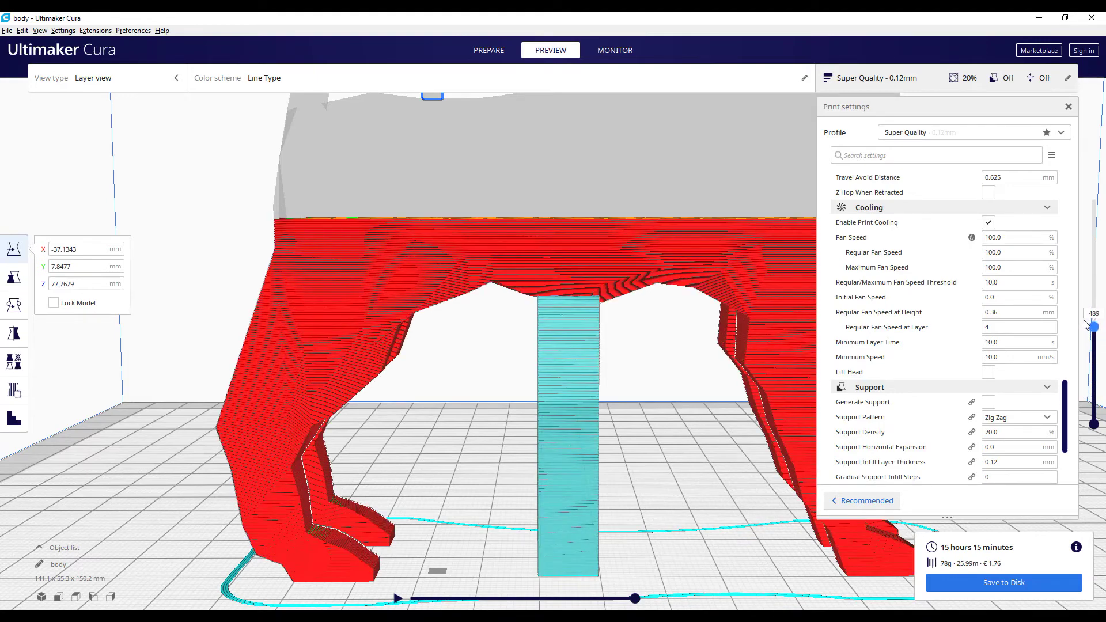
{"action": "right_click_drag", "start_coordinate": [610, 311], "coordinate": [642, 409]}
{"action": "left_click_drag", "start_coordinate": [1094, 329], "coordinate": [1084, 251]}
{"action": "right_click_drag", "start_coordinate": [690, 450], "coordinate": [406, 344]}
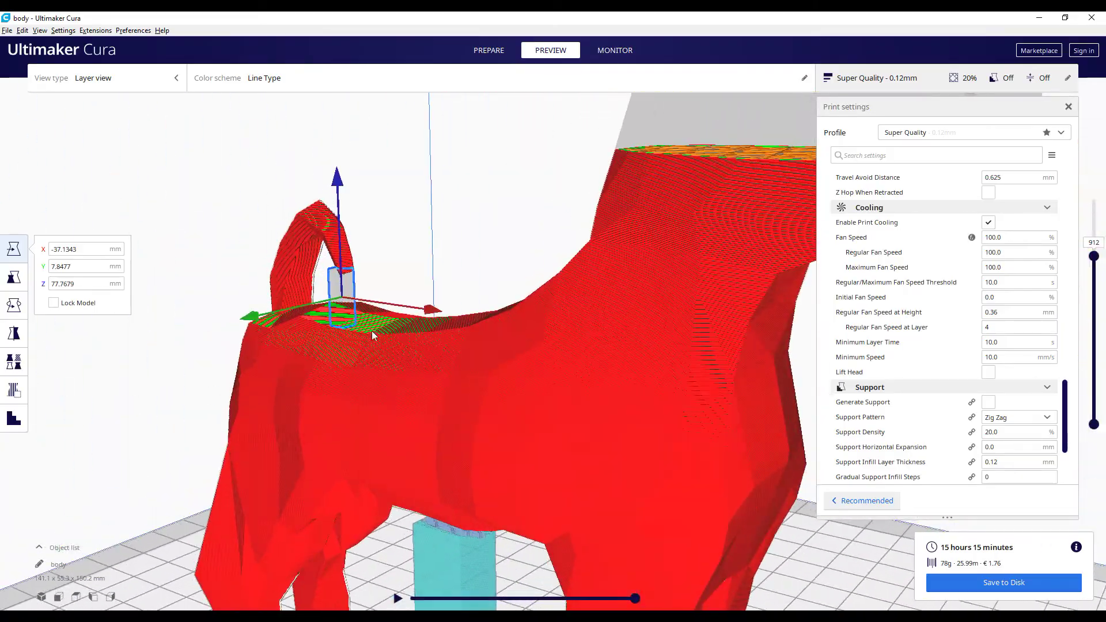
- Enlarge the tail support block to about 3.1 mm in Y and 13 mm in Z, adjusting its position slightly
{"action": "left_click", "coordinate": [14, 277]}
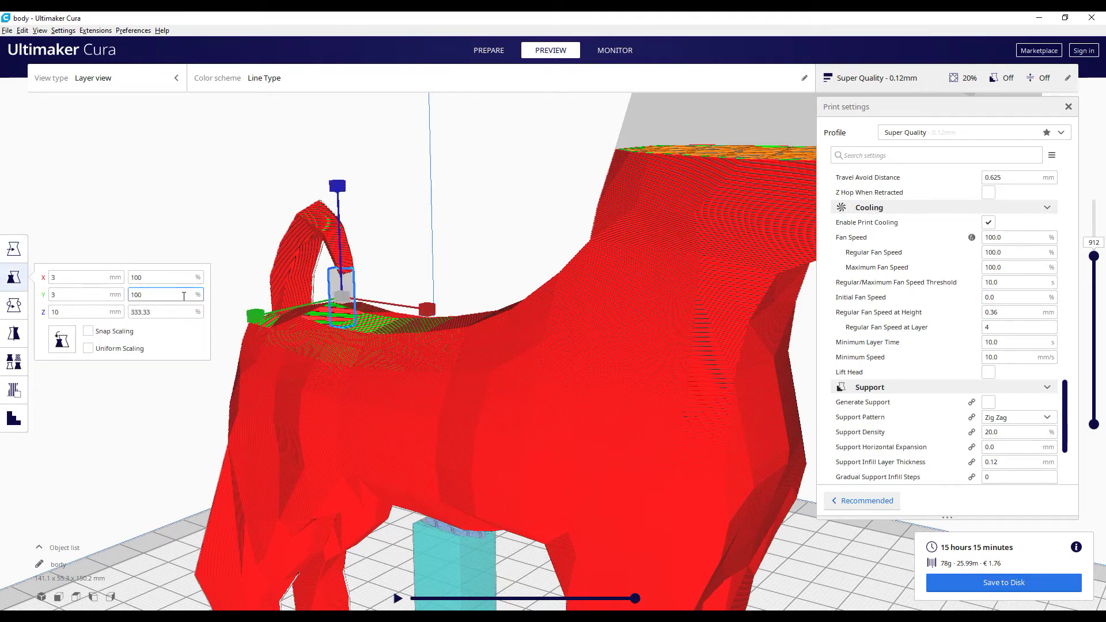
{"action": "mouse_move", "coordinate": [254, 316]}
{"action": "left_mouse_down"}
{"action": "mouse_move", "coordinate": [240, 319]}
{"action": "mouse_move", "coordinate": [256, 316]}
{"action": "left_mouse_up"}
{"action": "left_click", "coordinate": [14, 249]}
{"action": "left_click", "coordinate": [14, 277]}
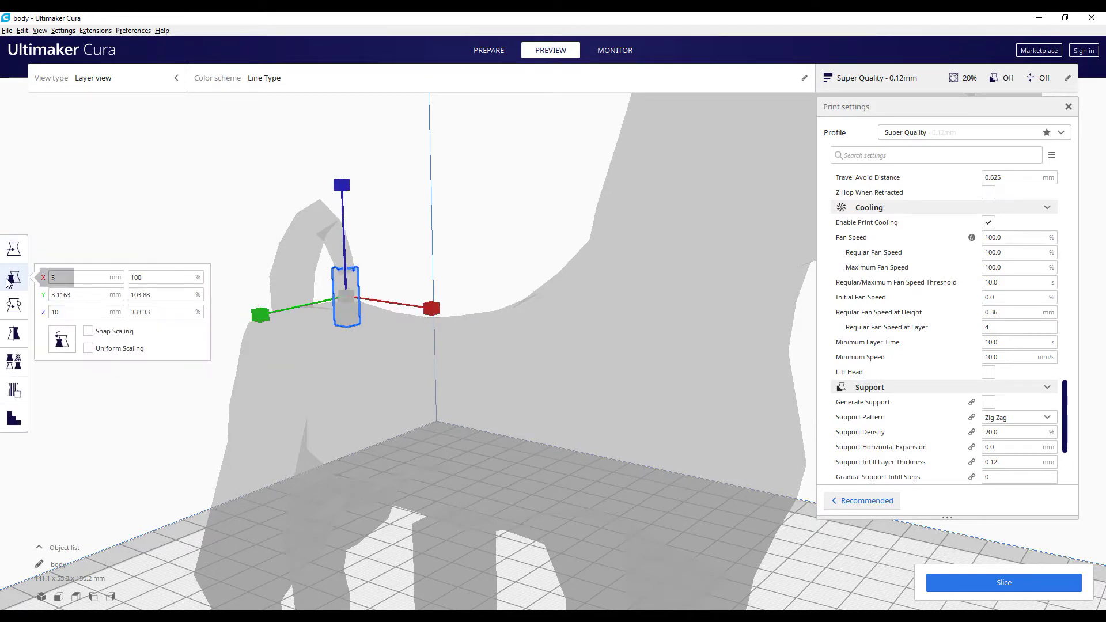
{"action": "left_click_drag", "start_coordinate": [342, 185], "coordinate": [326, 97]}
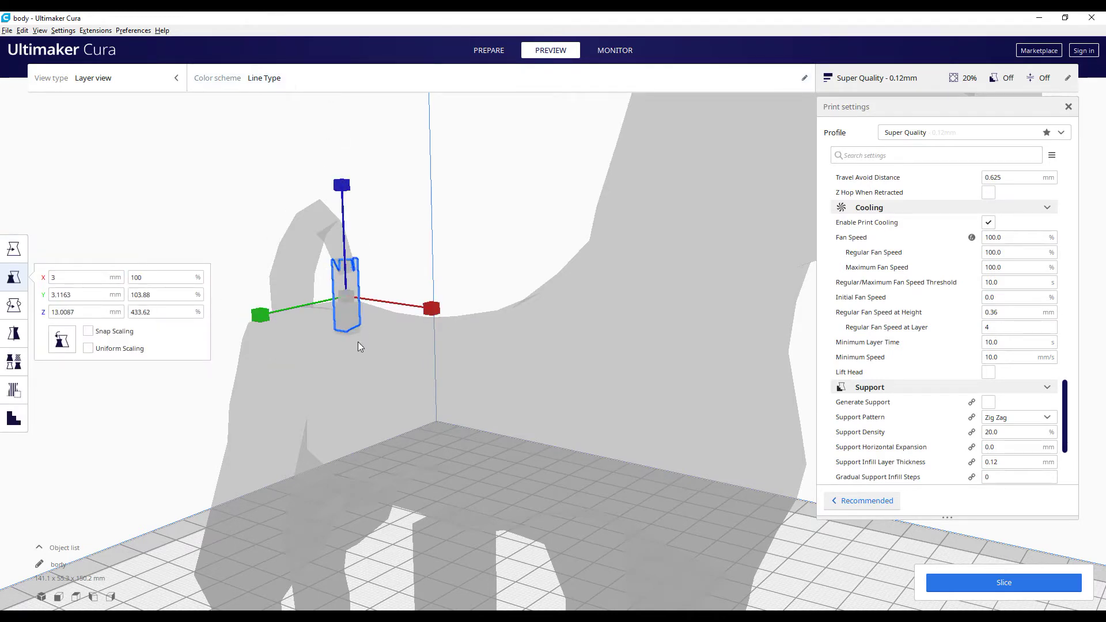
- Slice the model with the enlarged block and check whether support is generated under the tail tip
{"action": "left_click", "coordinate": [1037, 583]}
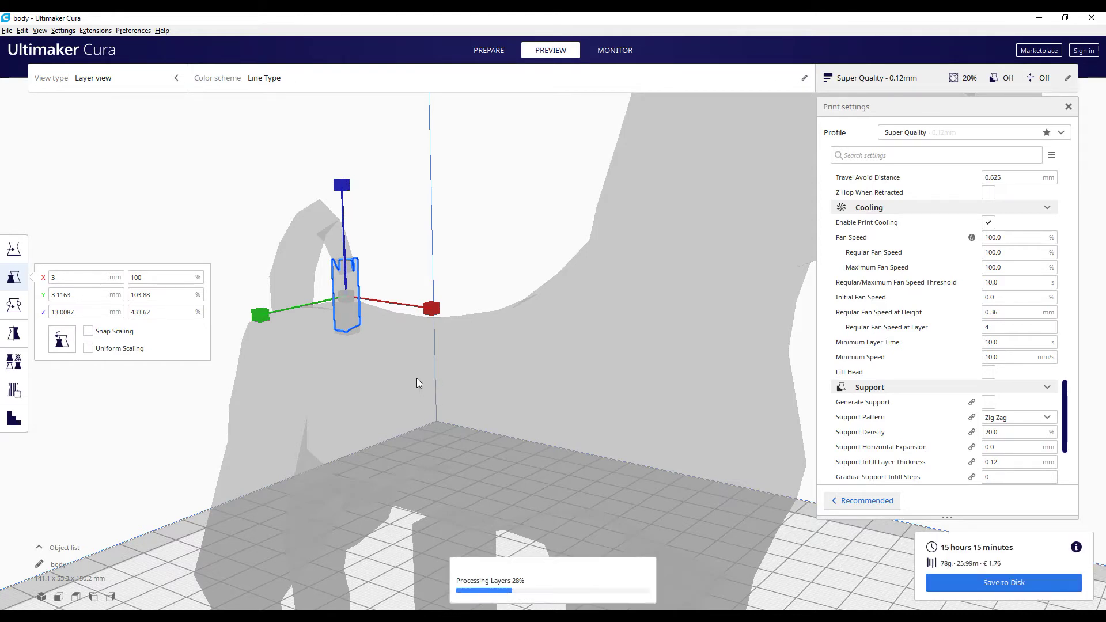
{"action": "left_click", "coordinate": [494, 128]}
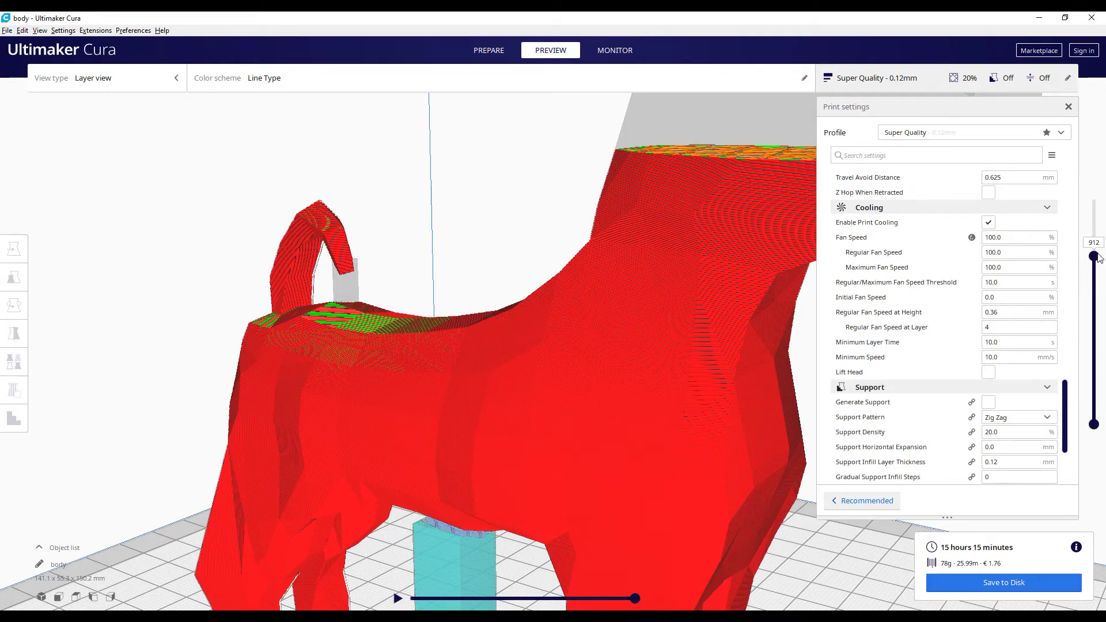
{"action": "mouse_move", "coordinate": [1096, 263]}
{"action": "left_mouse_down"}
{"action": "mouse_move", "coordinate": [1098, 348]}
{"action": "mouse_move", "coordinate": [1095, 261]}
{"action": "left_mouse_up"}
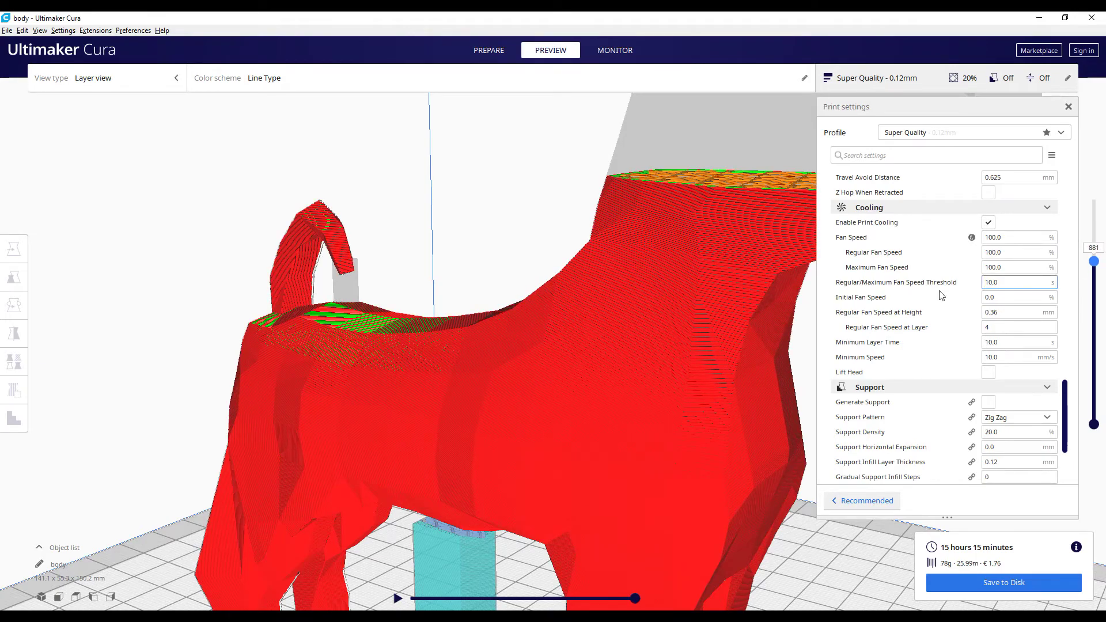
{"action": "right_click_drag", "start_coordinate": [222, 374], "coordinate": [289, 361]}
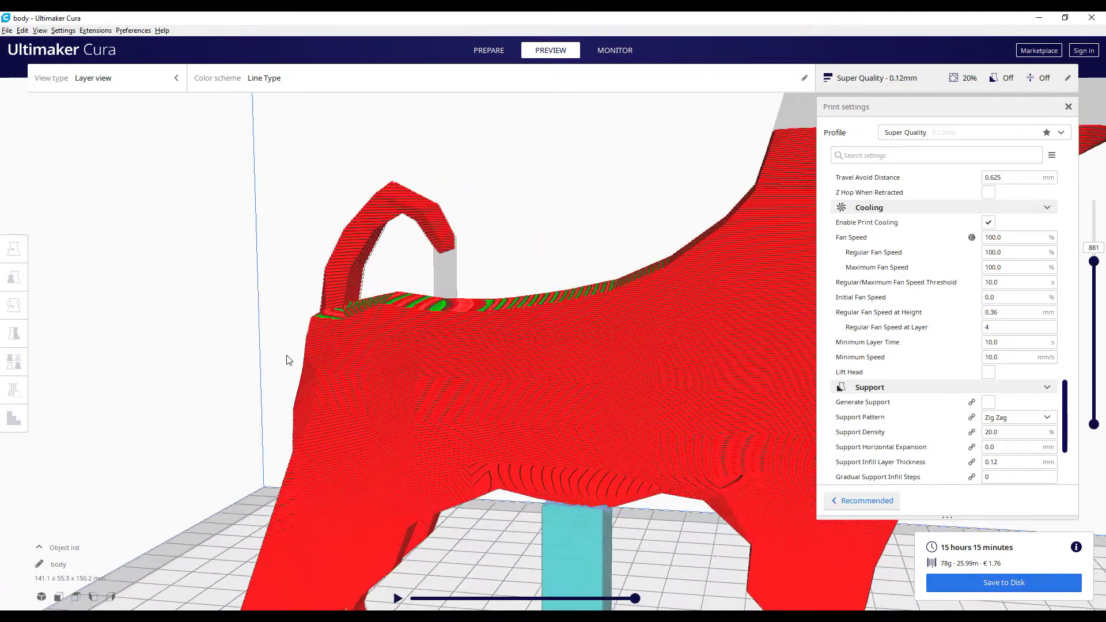
- Return to the prepare stage and delete the support block between the tail tip and the back
{"action": "left_click", "coordinate": [491, 50]}
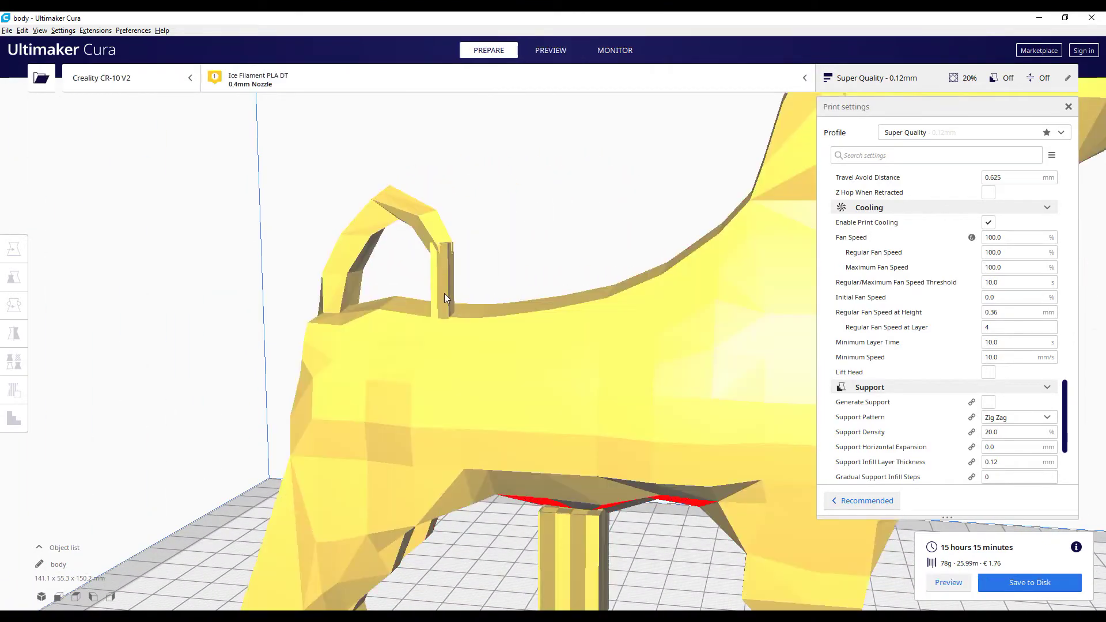
{"action": "left_click", "coordinate": [444, 298]}
{"action": "middle_click_drag", "start_coordinate": [520, 361], "coordinate": [578, 379]}
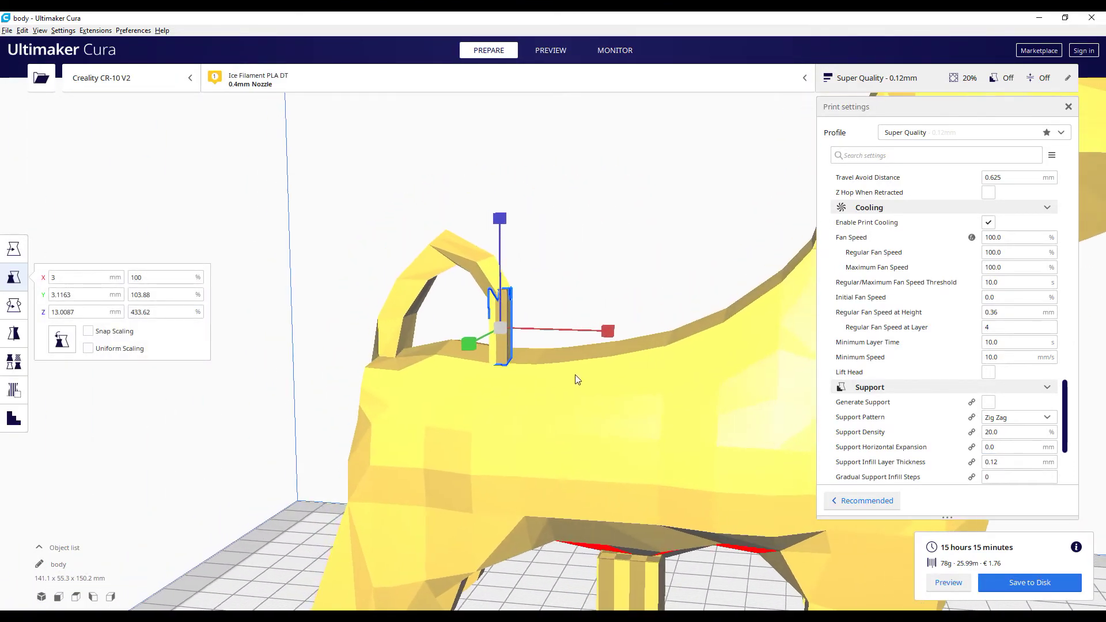
{"action": "right_click_drag", "start_coordinate": [577, 379], "coordinate": [510, 420]}
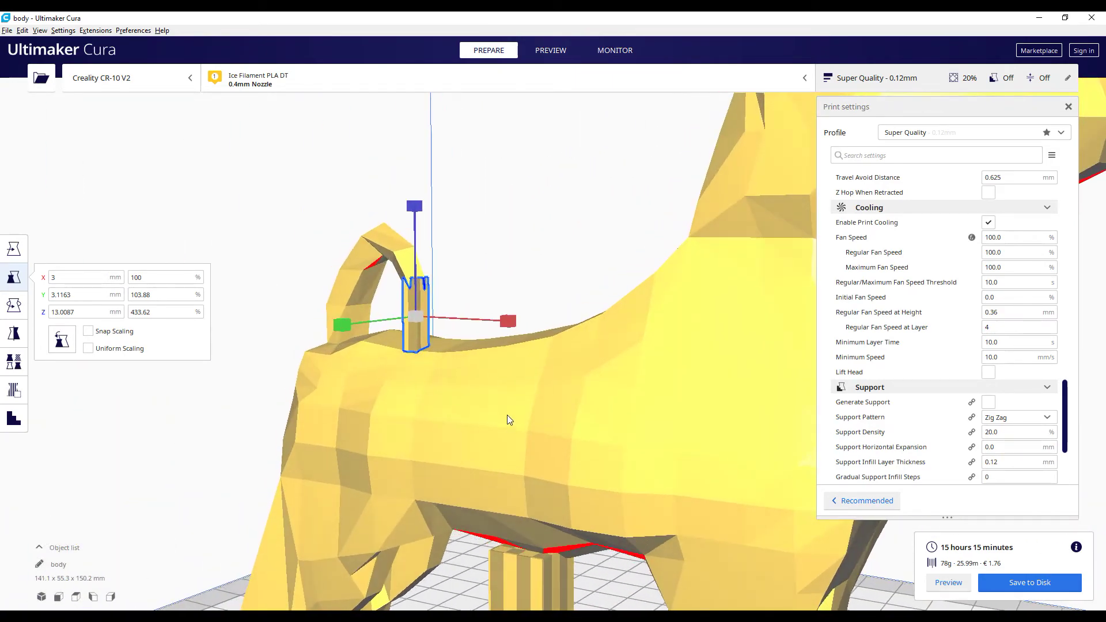
{"action": "key", "text": "Delete"}
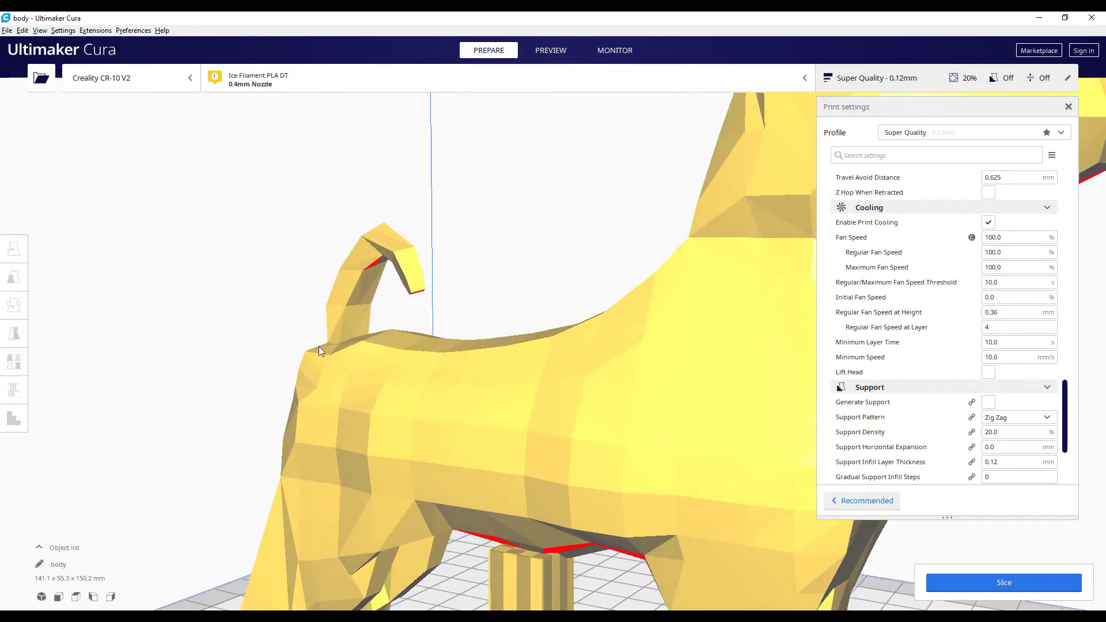
- Select the dog, enable Drop to build plate, and place a 3 mm cube support under the tail tip
{"action": "left_click", "coordinate": [412, 259]}
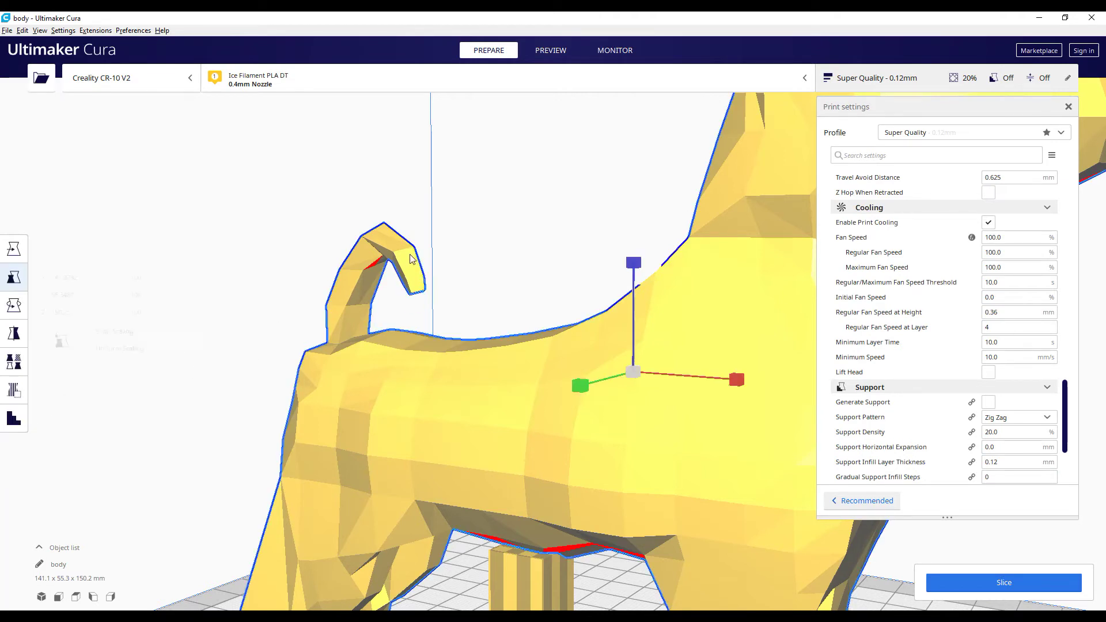
{"action": "left_click", "coordinate": [13, 419]}
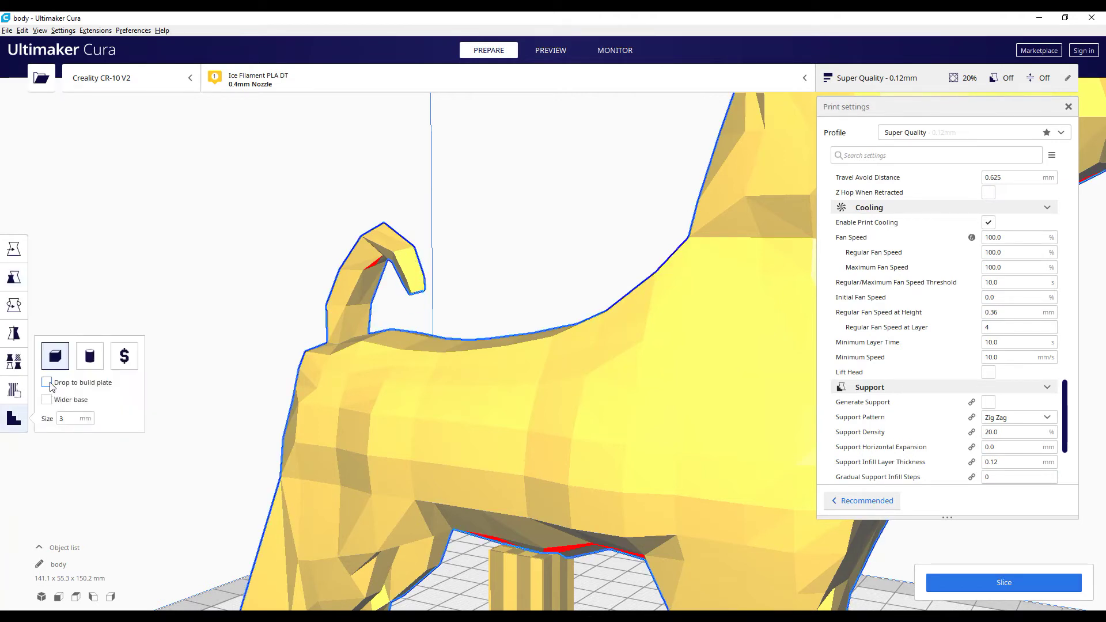
{"action": "left_click", "coordinate": [47, 382]}
{"action": "left_click", "coordinate": [413, 290]}
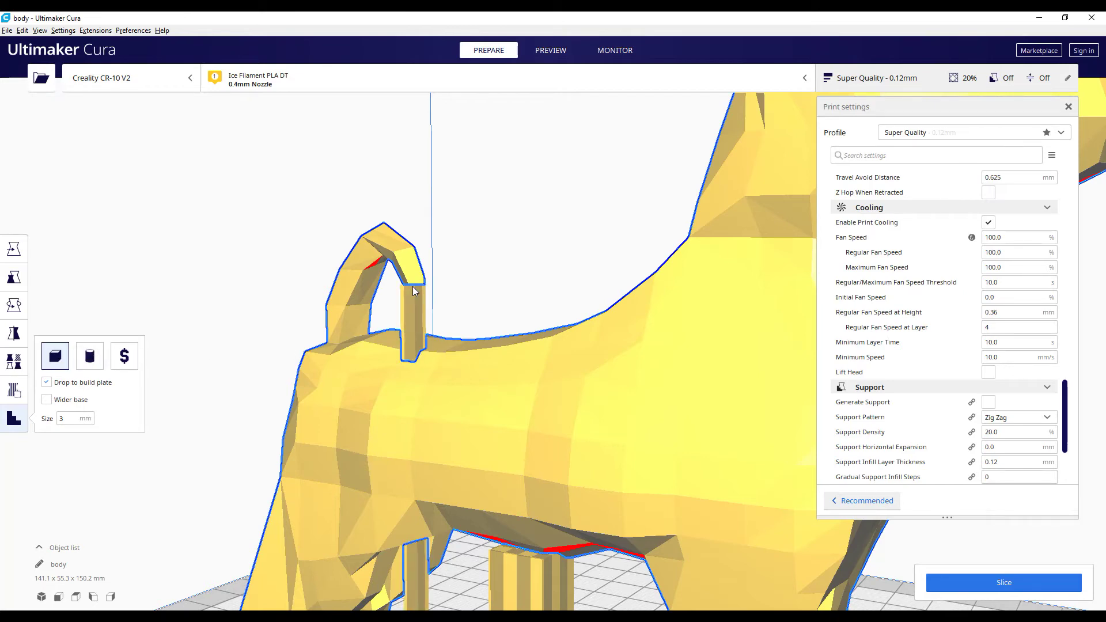
- Slice the model and examine in the layer preview how the dropped tail support passes through the body
{"action": "middle_click_drag", "start_coordinate": [409, 427], "coordinate": [421, 380]}
{"action": "right_click_drag", "start_coordinate": [421, 380], "coordinate": [431, 413]}
{"action": "left_click", "coordinate": [979, 583]}
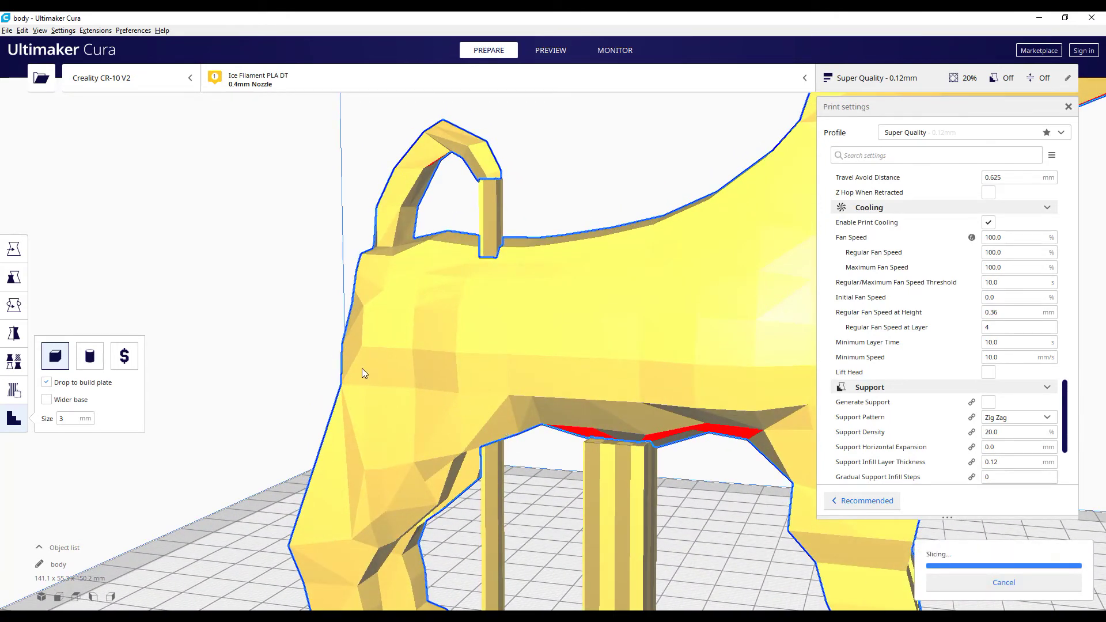
{"action": "right_click_drag", "start_coordinate": [396, 356], "coordinate": [528, 202]}
{"action": "left_click", "coordinate": [551, 50]}
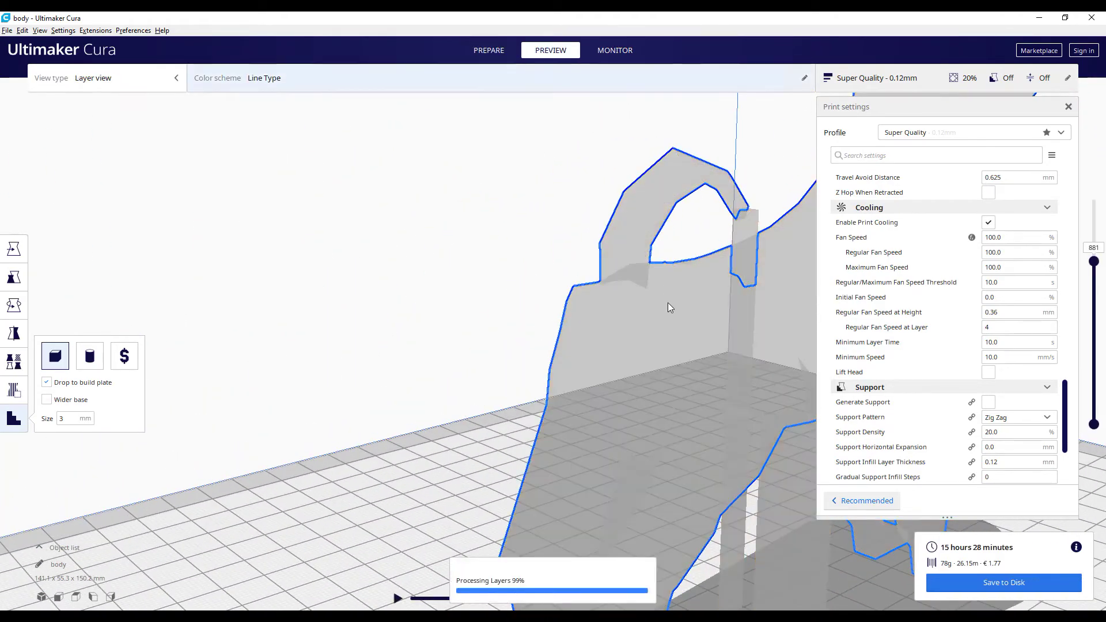
{"action": "right_click_drag", "start_coordinate": [762, 303], "coordinate": [647, 302]}
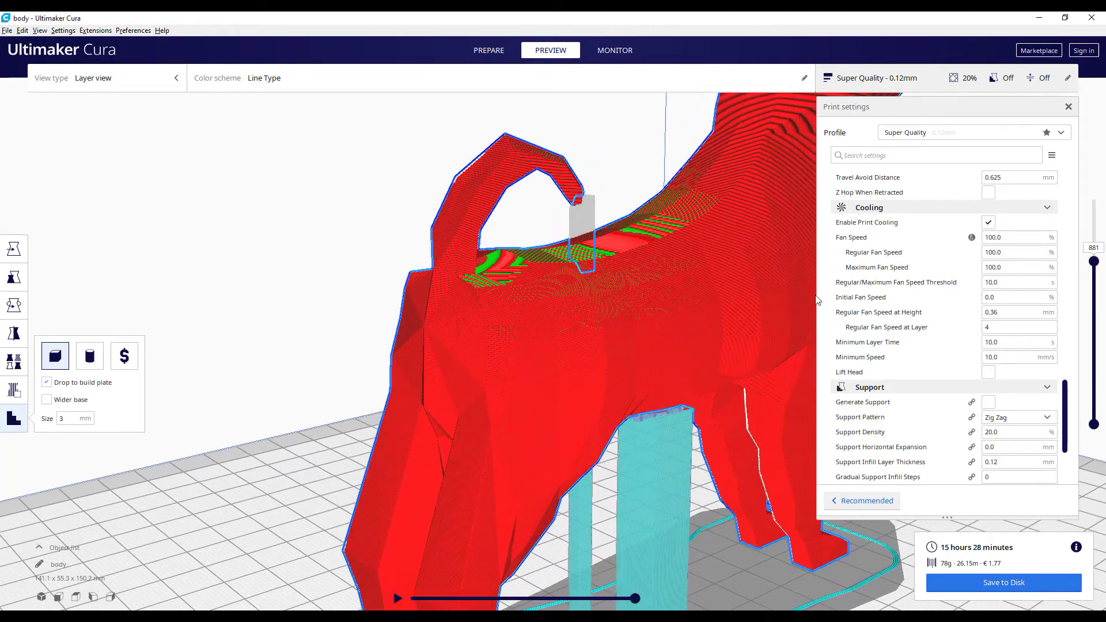
{"action": "left_click_drag", "start_coordinate": [1096, 264], "coordinate": [1104, 330]}
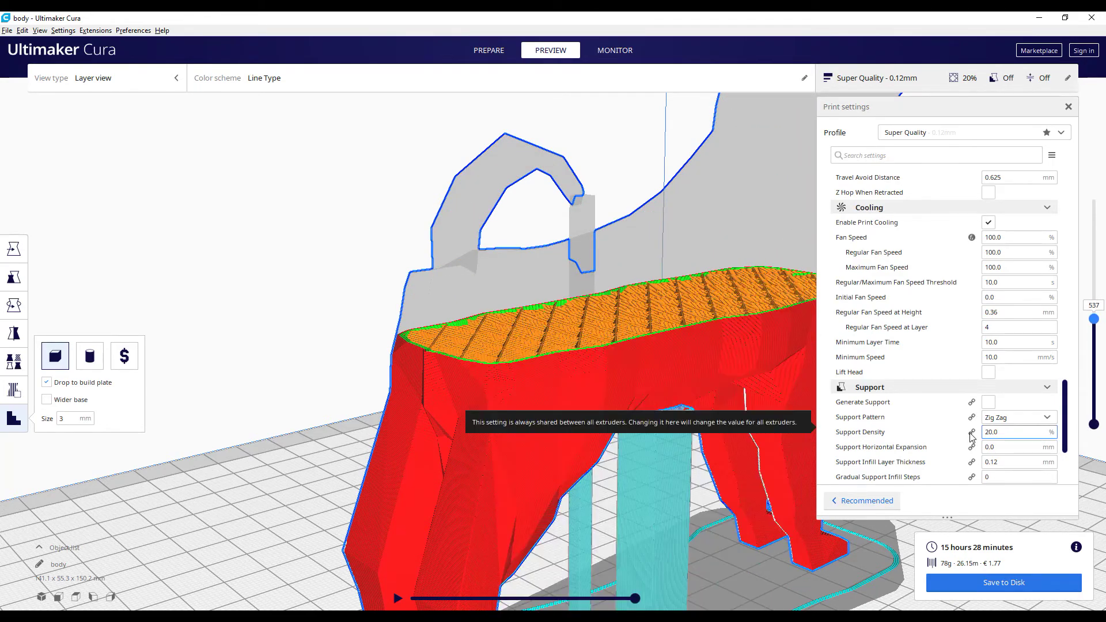
{"action": "left_click_drag", "start_coordinate": [1095, 328], "coordinate": [1095, 323]}
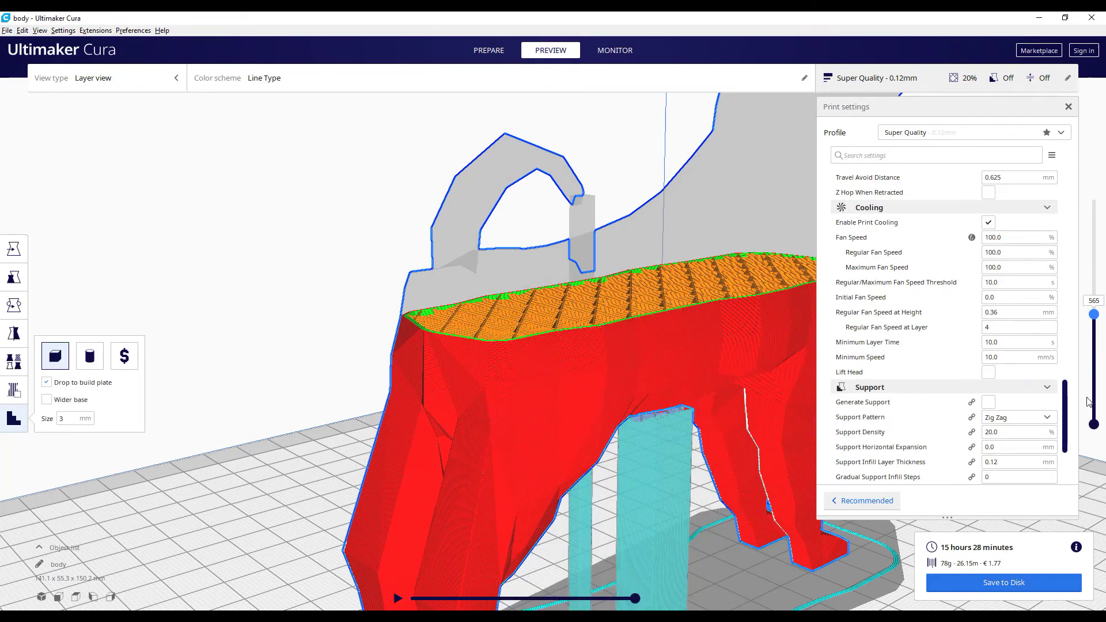
{"action": "left_click_drag", "start_coordinate": [1098, 325], "coordinate": [1094, 308]}
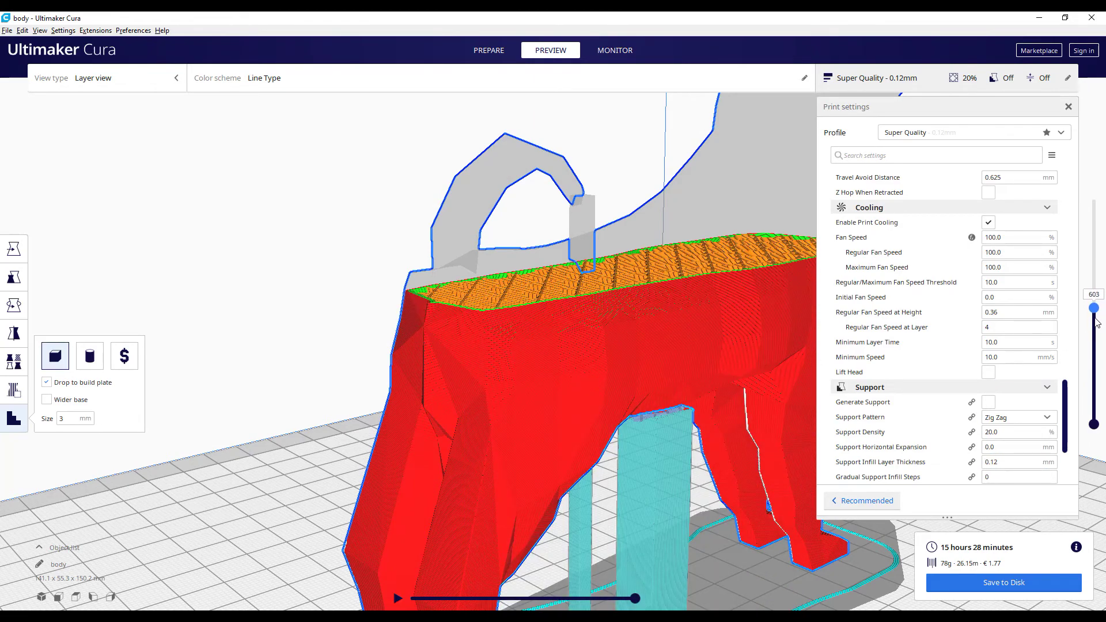
- Enable support generation, set Support Placement to Everywhere, and disable support generation again
{"action": "left_click", "coordinate": [989, 402]}
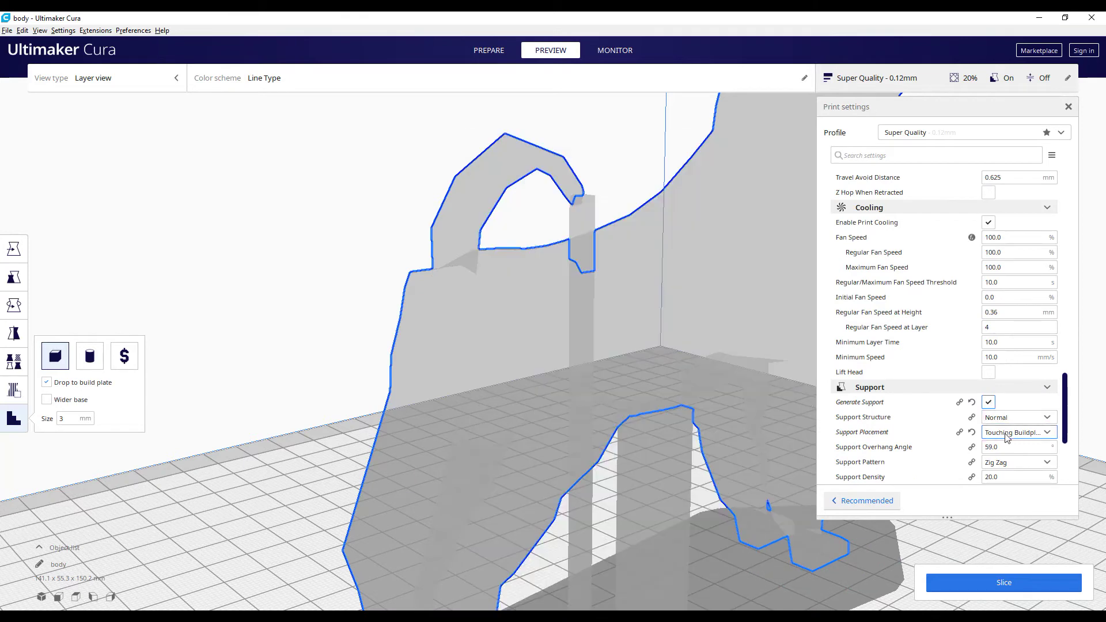
{"action": "left_click", "coordinate": [998, 436]}
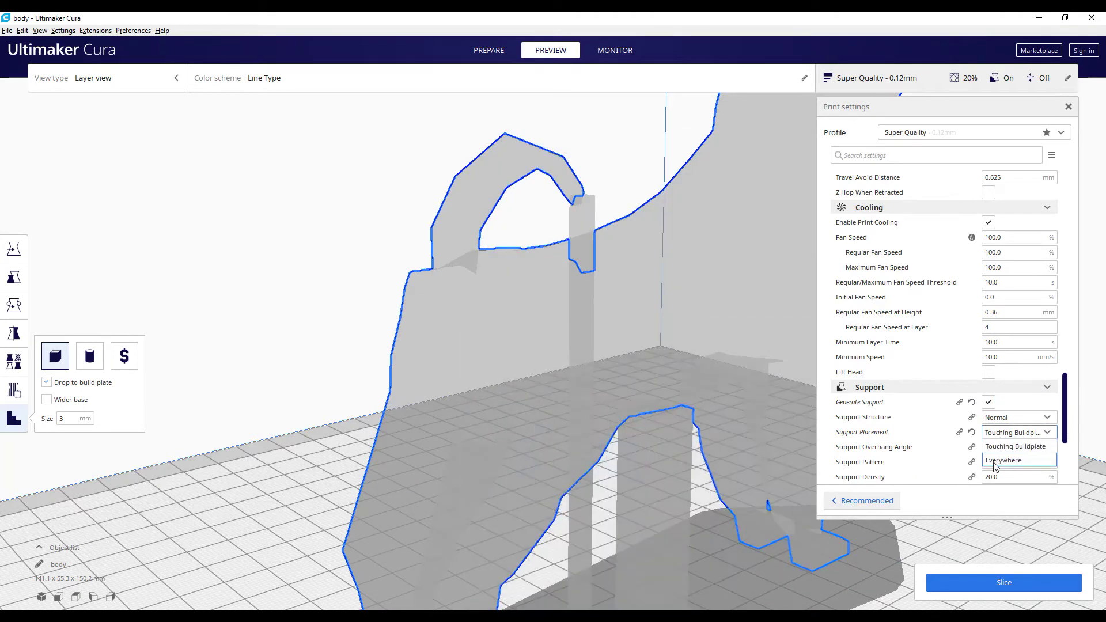
{"action": "left_click", "coordinate": [991, 463]}
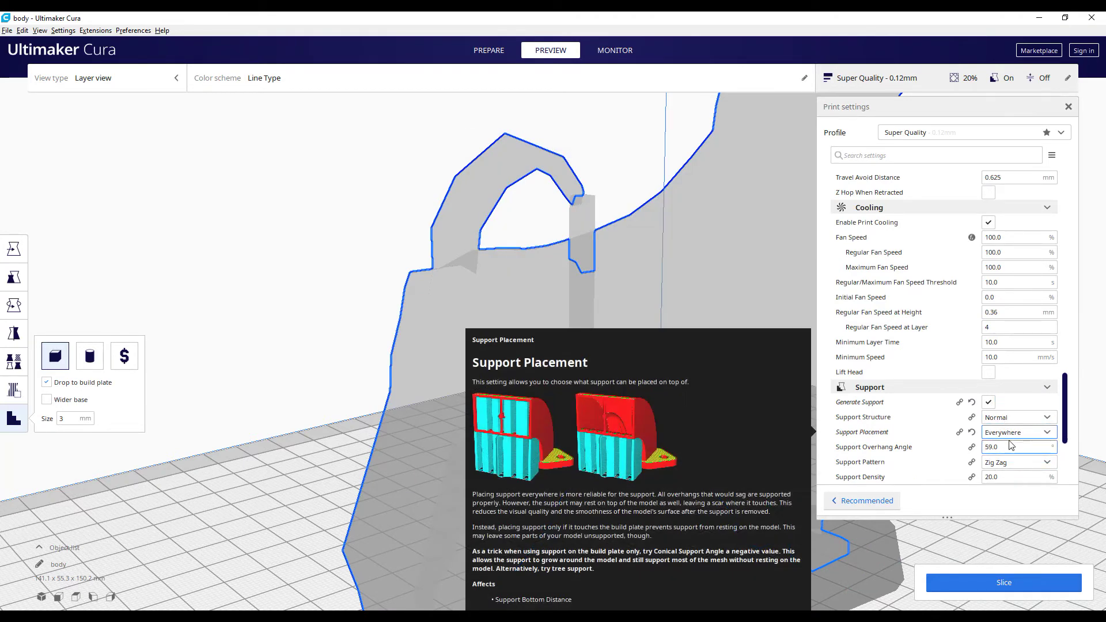
{"action": "left_click", "coordinate": [989, 402]}
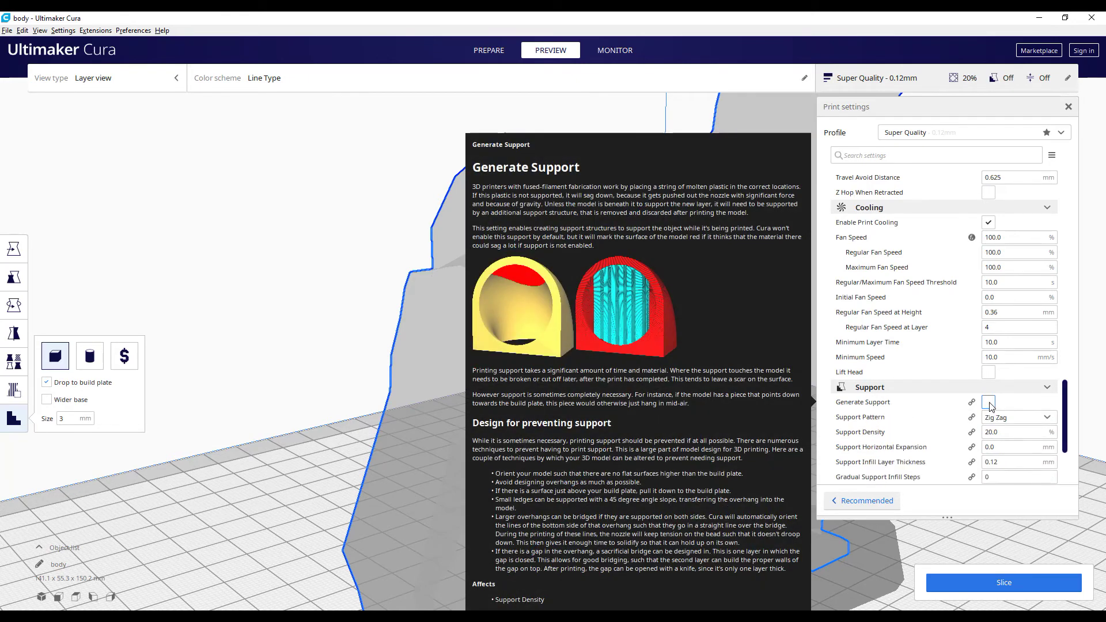
- Slice the model and examine the custom tail support layer by layer in the preview
{"action": "left_click", "coordinate": [987, 580]}
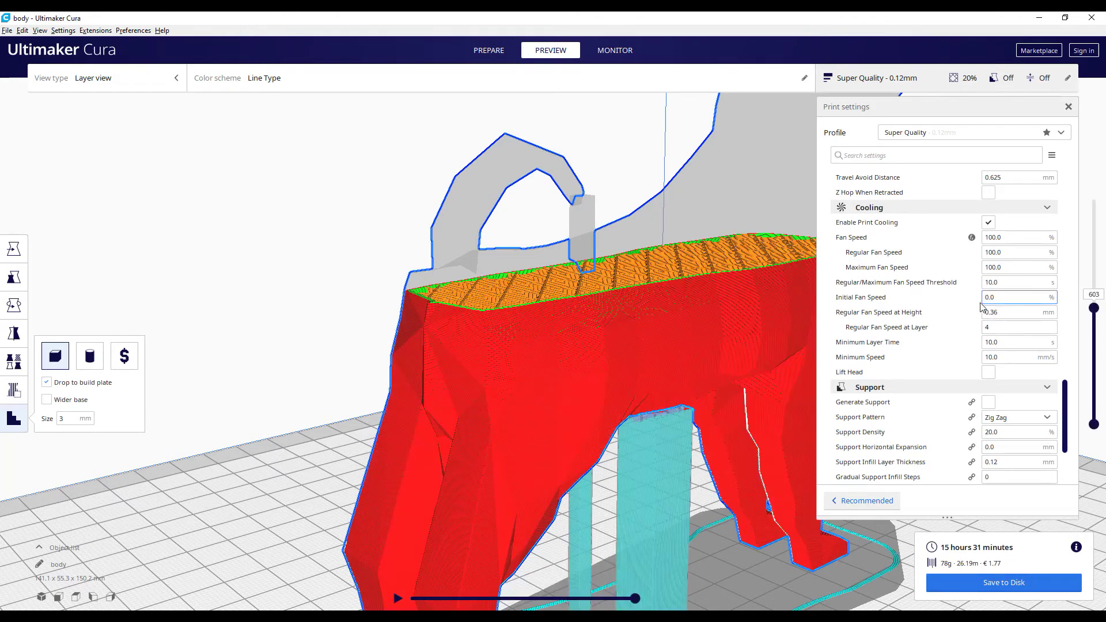
{"action": "left_click_drag", "start_coordinate": [1093, 309], "coordinate": [1094, 267]}
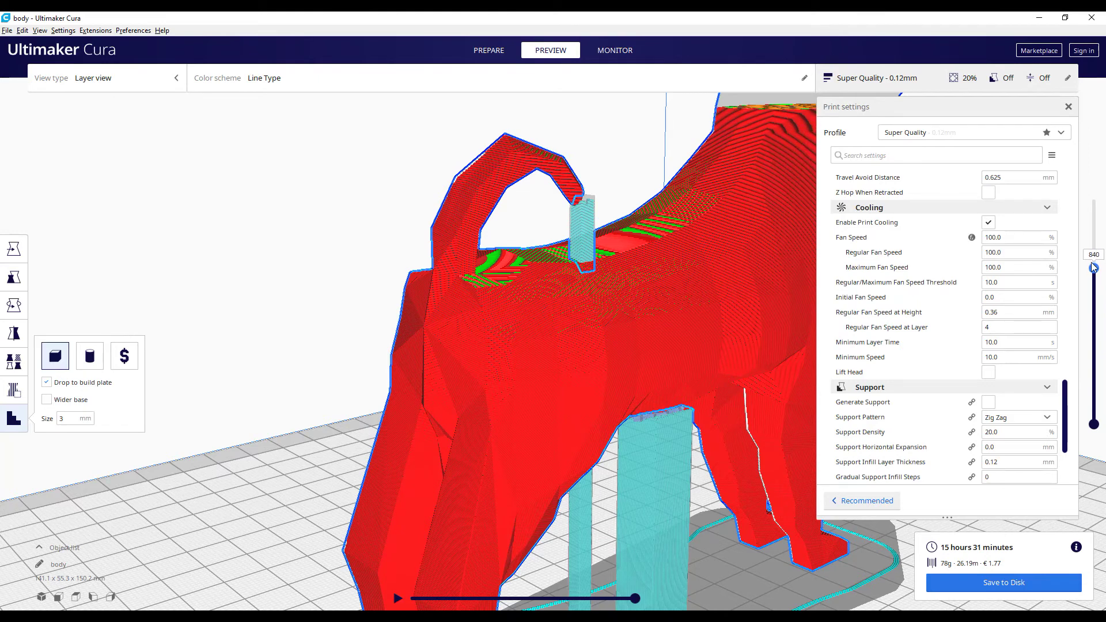
{"action": "left_click_drag", "start_coordinate": [1094, 267], "coordinate": [1090, 345]}
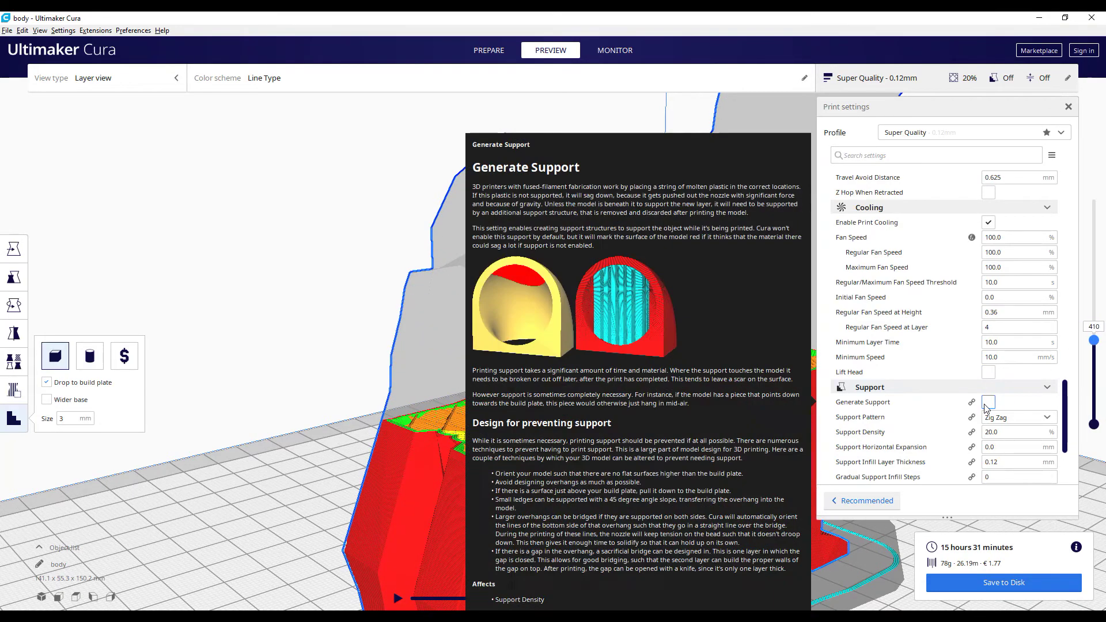
- Enable Generate Support to reveal the additional support settings, and disable it again
{"action": "left_click", "coordinate": [989, 402]}
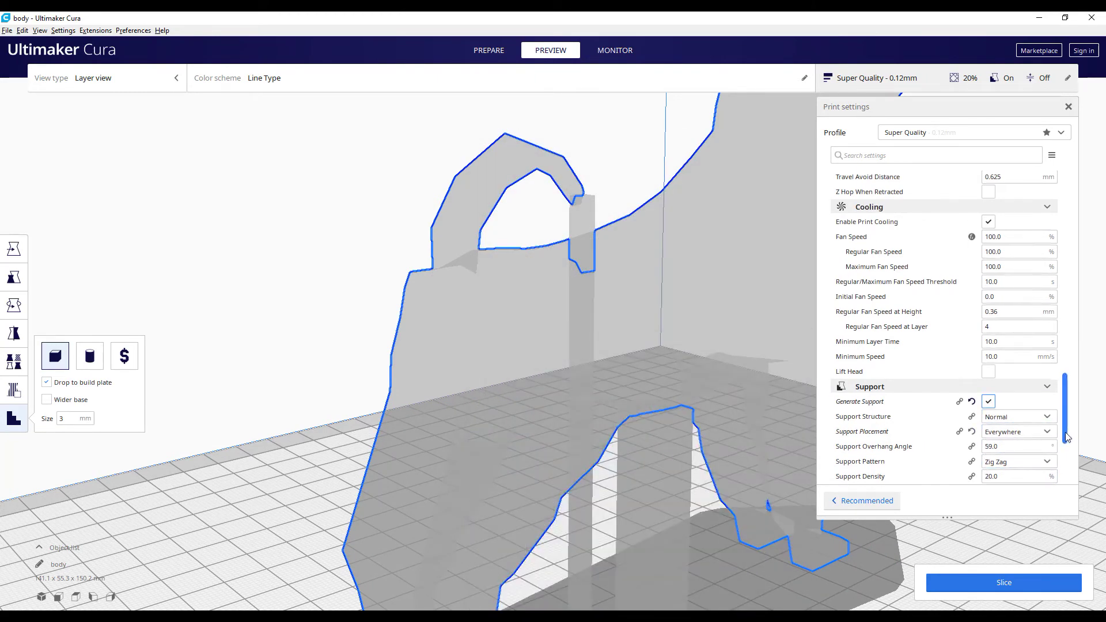
{"action": "scroll", "coordinate": [1058, 443], "scroll_direction": "down", "scroll_amount": 3}
{"action": "left_click", "coordinate": [988, 317]}
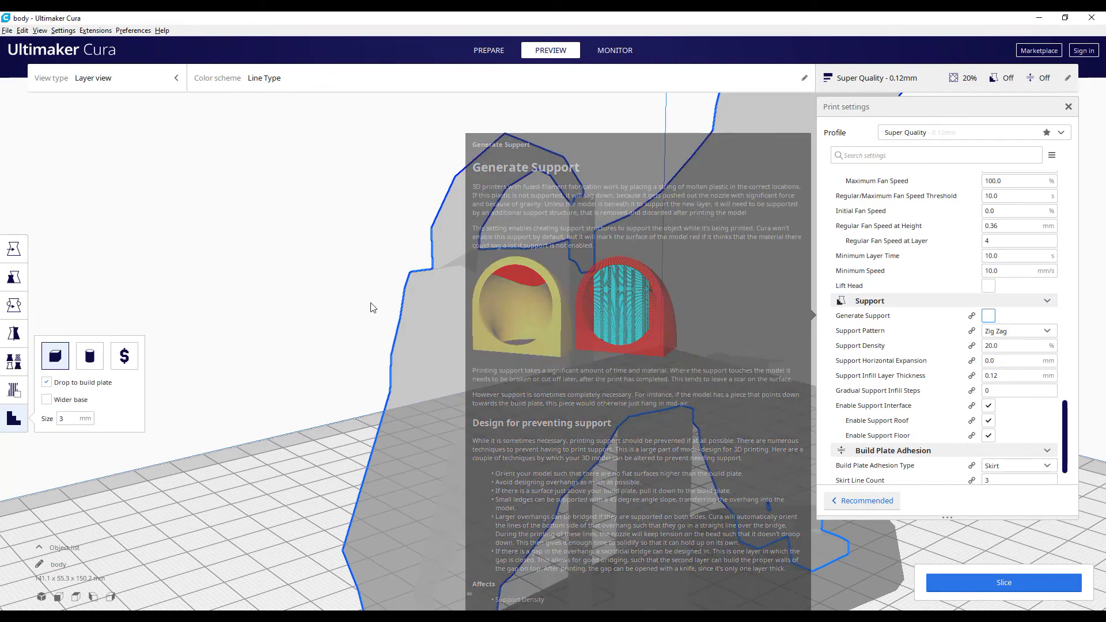
- Delete the tall custom support under the tail tip and return to the prepare stage
{"action": "left_click", "coordinate": [579, 243]}
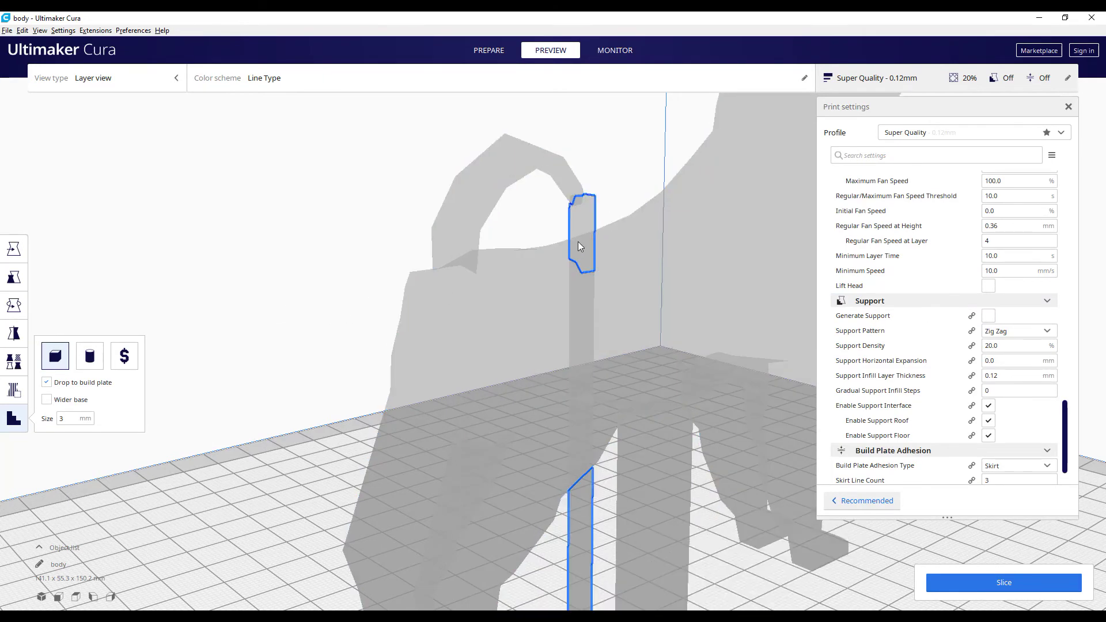
{"action": "key", "text": "Delete"}
{"action": "left_click", "coordinate": [497, 53]}
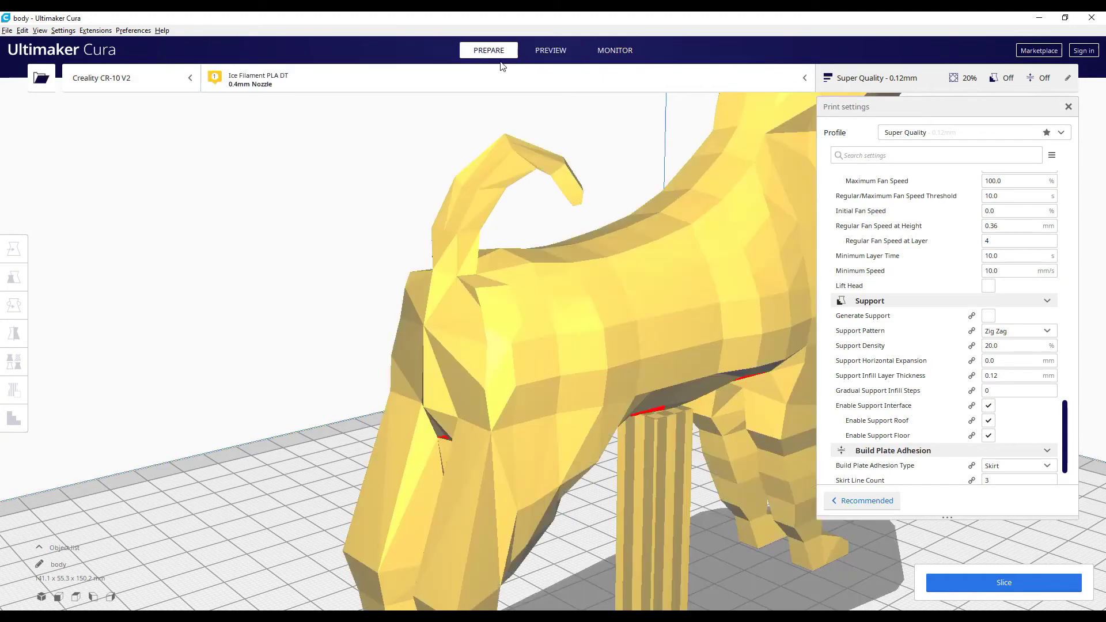
- Place a 3 mm cube support under the tail tip without dropping it to the build plate, and set its Z size to 20 mm
{"action": "right_click_drag", "start_coordinate": [632, 305], "coordinate": [499, 306]}
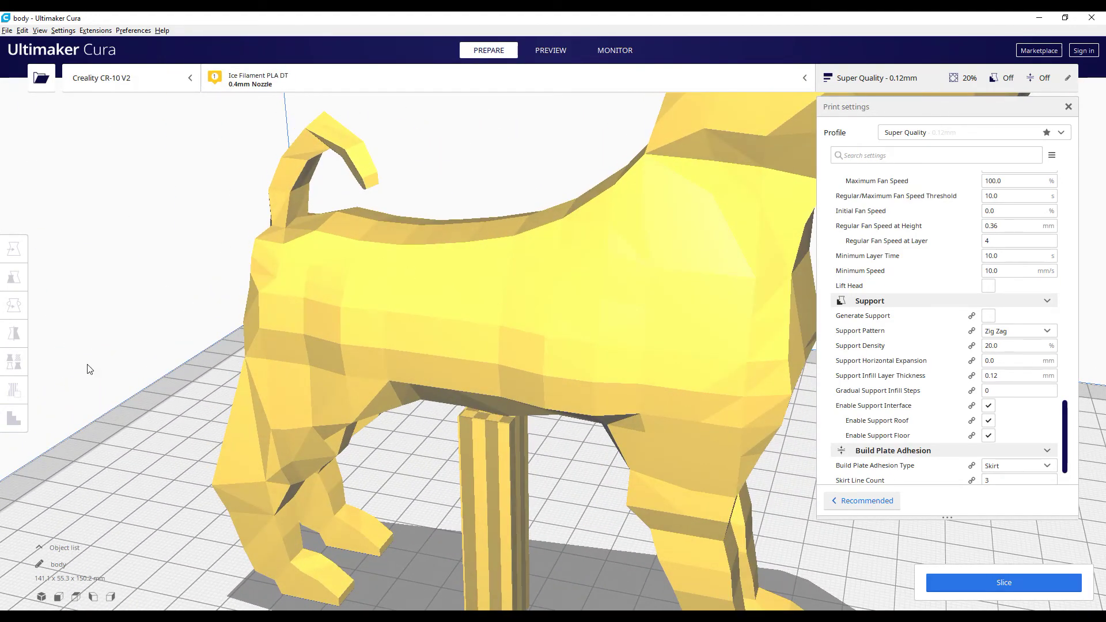
{"action": "left_click", "coordinate": [358, 163]}
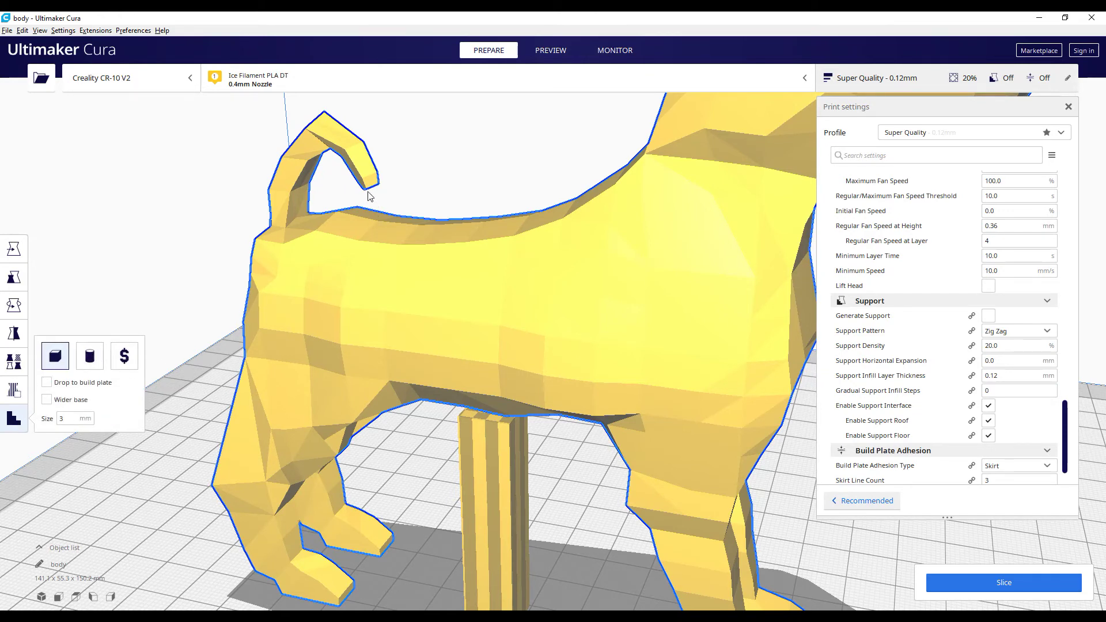
{"action": "left_click", "coordinate": [14, 252]}
{"action": "left_click", "coordinate": [18, 279]}
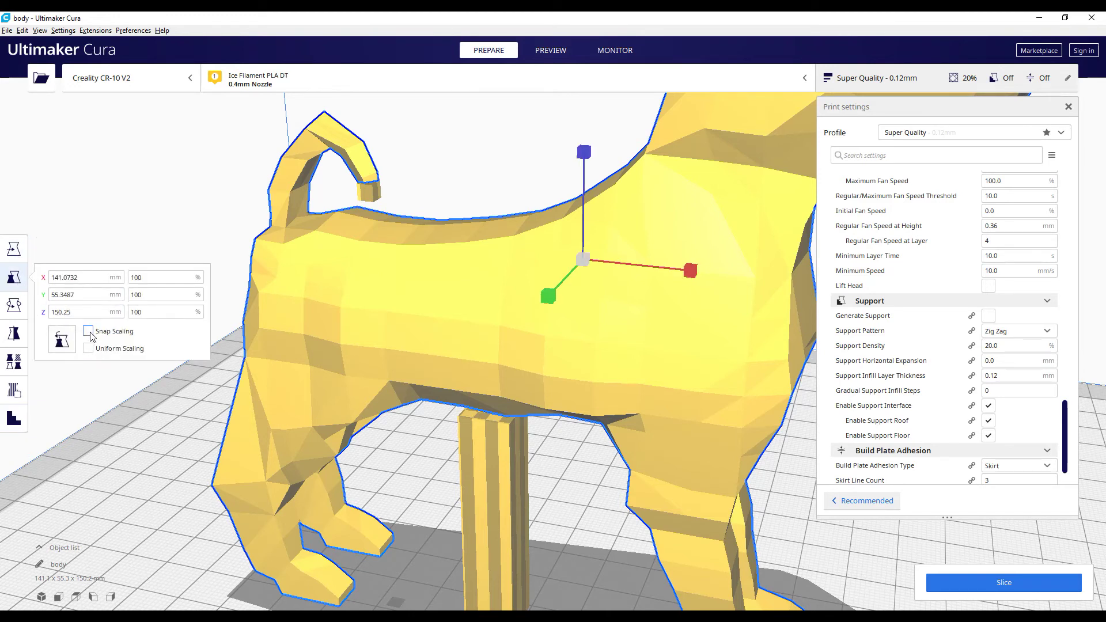
{"action": "left_click", "coordinate": [374, 191]}
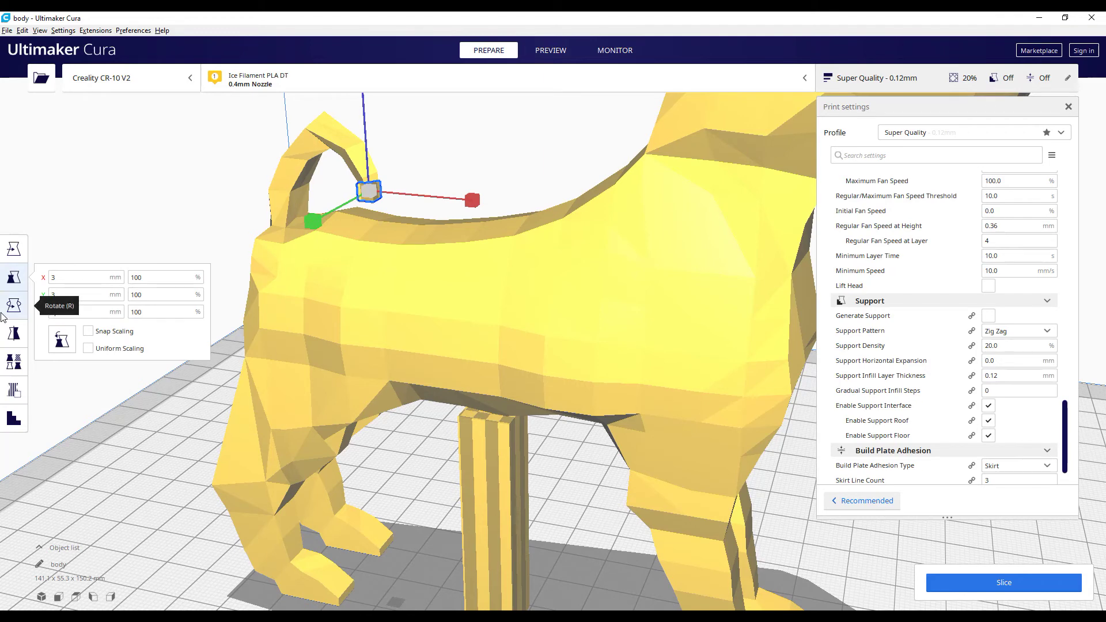
{"action": "key", "text": "Return"}
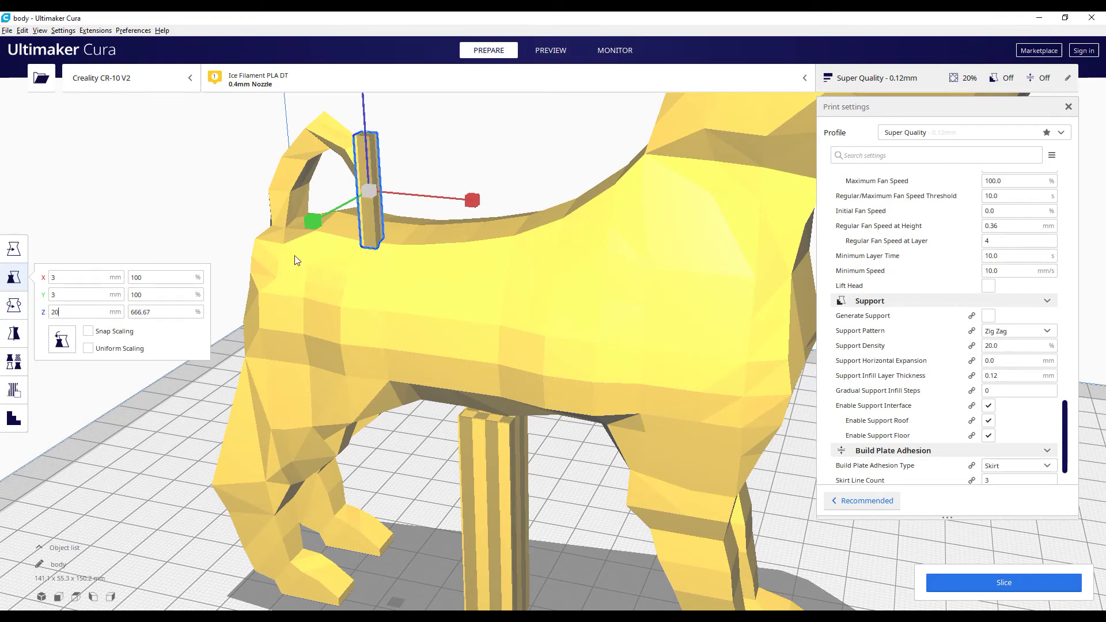
- Move the tail support down and align it between tail tip and back, at about X -37.4, Y 7.1, Z 67.9 mm
{"action": "left_click", "coordinate": [14, 249]}
{"action": "scroll", "coordinate": [455, 220], "scroll_direction": "down", "scroll_amount": 3}
{"action": "left_click_drag", "start_coordinate": [429, 119], "coordinate": [433, 159]}
{"action": "scroll", "coordinate": [452, 254], "scroll_direction": "up", "scroll_amount": 4}
{"action": "scroll", "coordinate": [403, 231], "scroll_direction": "down", "scroll_amount": 2}
{"action": "right_click_drag", "start_coordinate": [320, 230], "coordinate": [669, 214]}
{"action": "left_click_drag", "start_coordinate": [808, 238], "coordinate": [801, 238]}
{"action": "left_click_drag", "start_coordinate": [729, 206], "coordinate": [726, 208]}
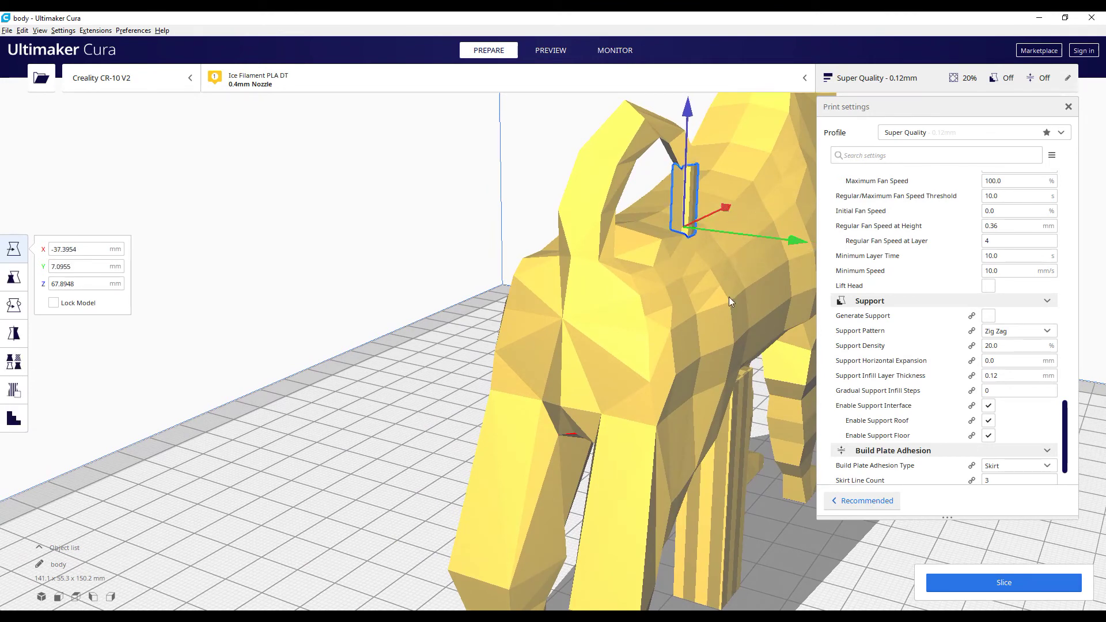
- Slice the model and examine the repositioned tail support in the layer preview
{"action": "left_click", "coordinate": [1002, 583]}
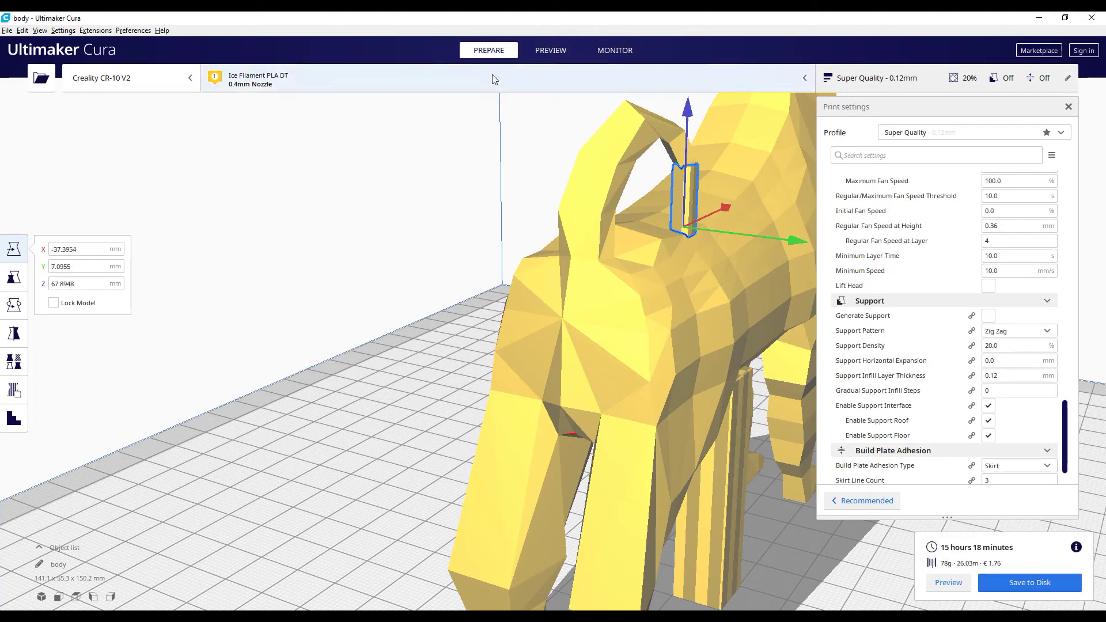
{"action": "left_click", "coordinate": [547, 52]}
{"action": "middle_click_drag", "start_coordinate": [432, 284], "coordinate": [328, 287]}
{"action": "left_click_drag", "start_coordinate": [1094, 348], "coordinate": [1073, 266]}
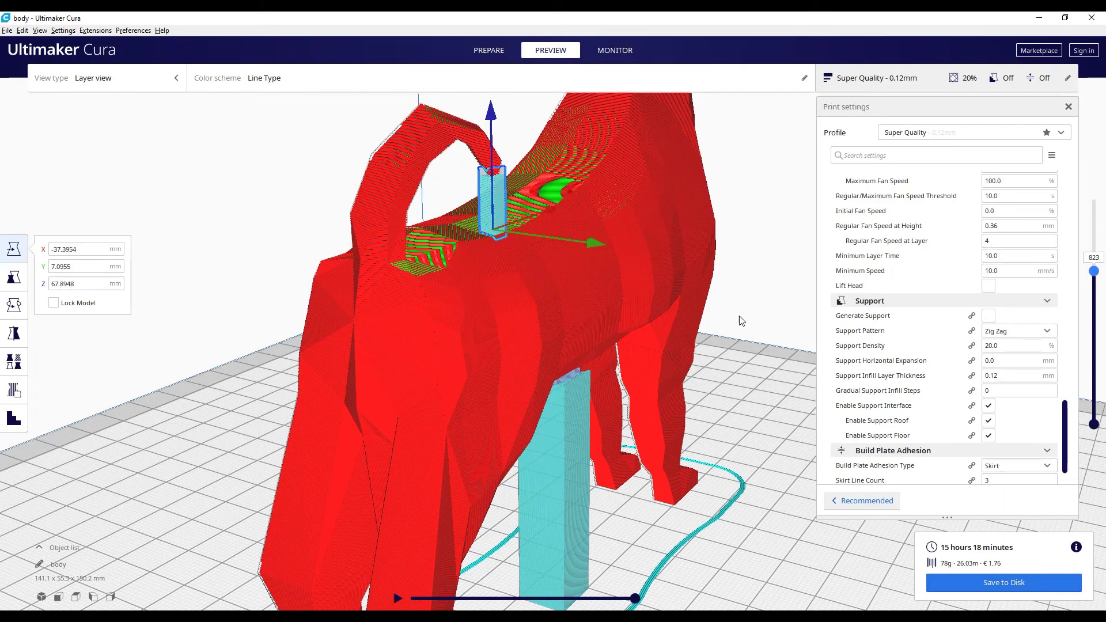
- Review the Support Density, Support Pattern and Support Placement descriptions, briefly enabling Generate Support to reveal the placement setting
{"action": "mouse_move", "coordinate": [854, 351]}
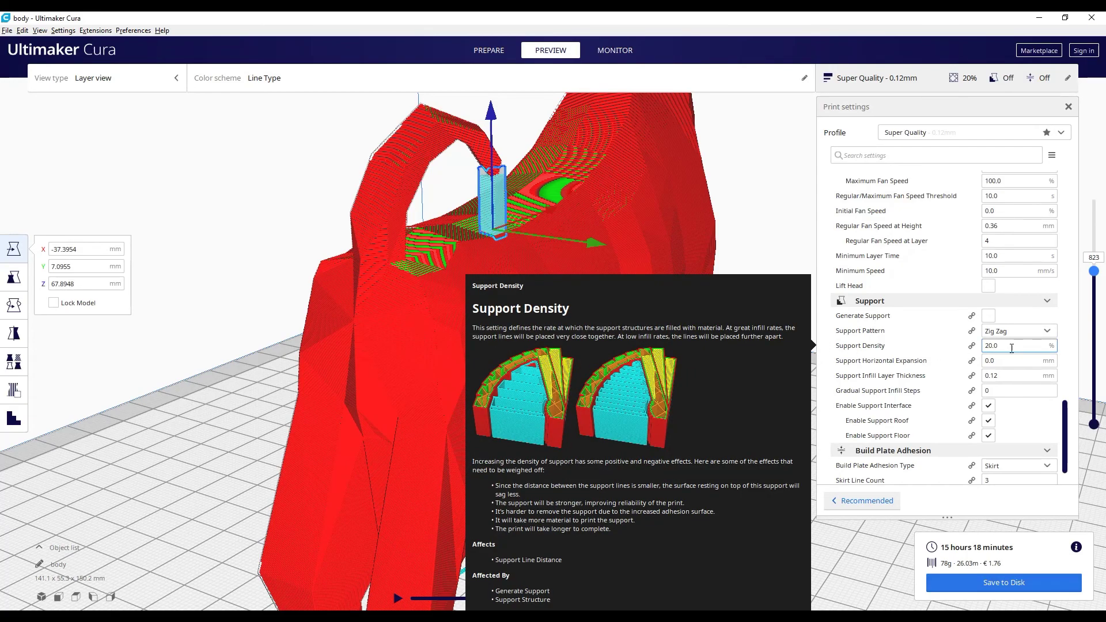
{"action": "mouse_move", "coordinate": [869, 334]}
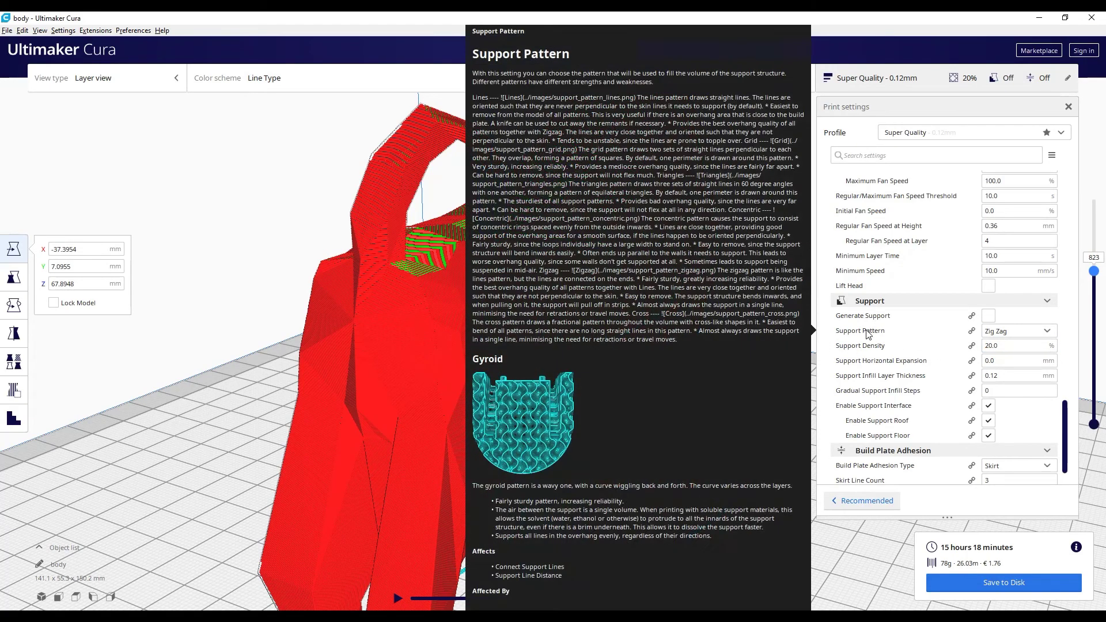
{"action": "left_click", "coordinate": [988, 316]}
{"action": "mouse_move", "coordinate": [999, 349]}
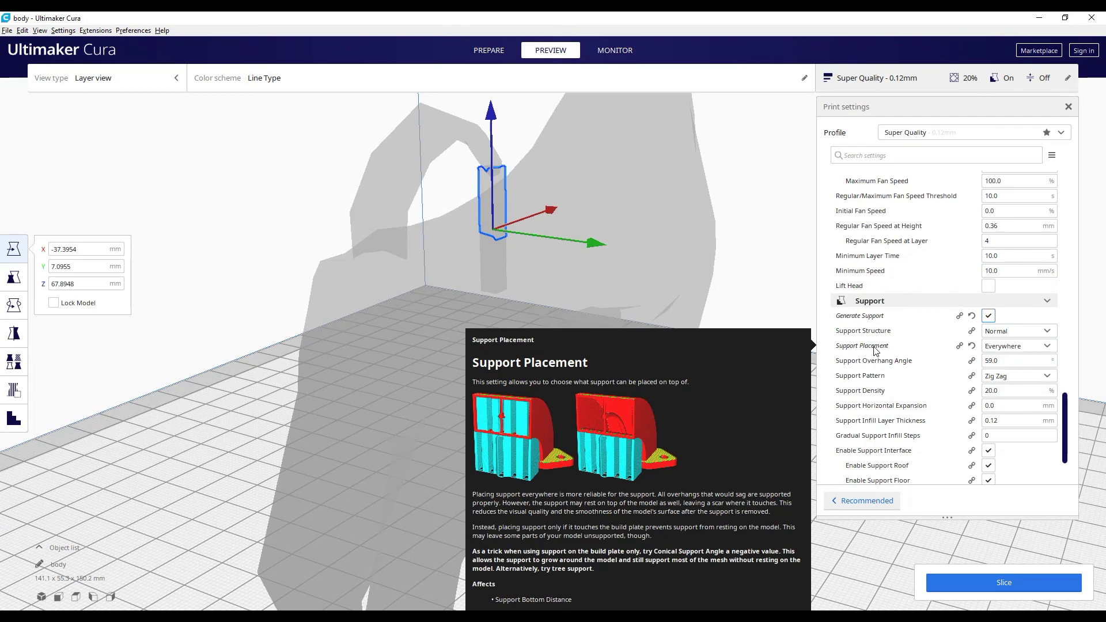
{"action": "left_click", "coordinate": [988, 315]}
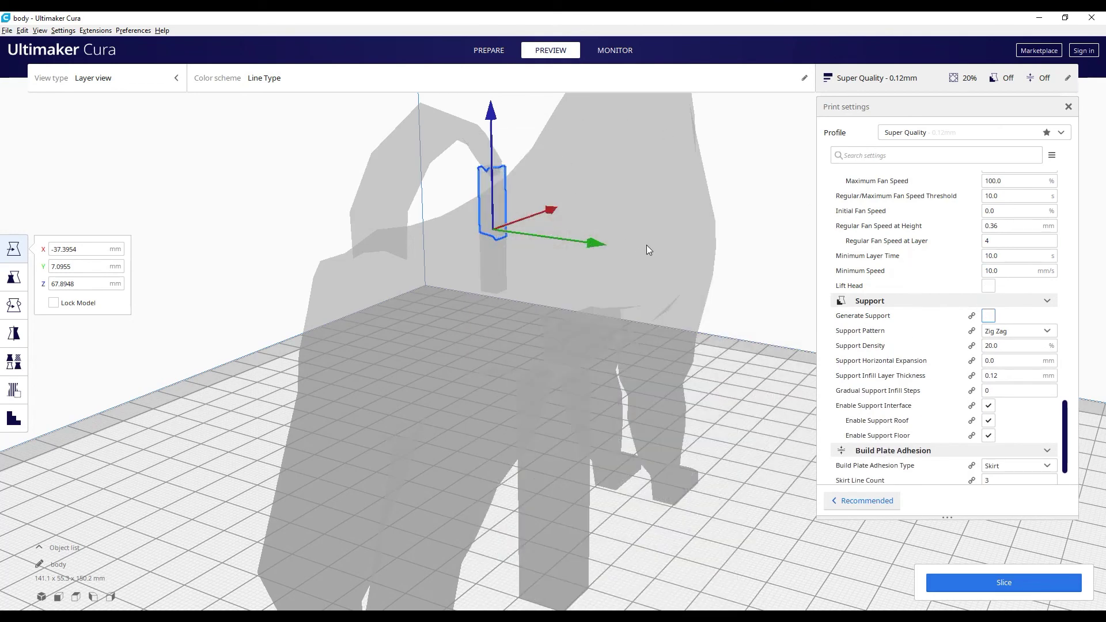
- Return to the prepare stage and remove the custom supports under the dog's belly and tail
{"action": "scroll", "coordinate": [620, 268], "scroll_direction": "down", "scroll_amount": 10}
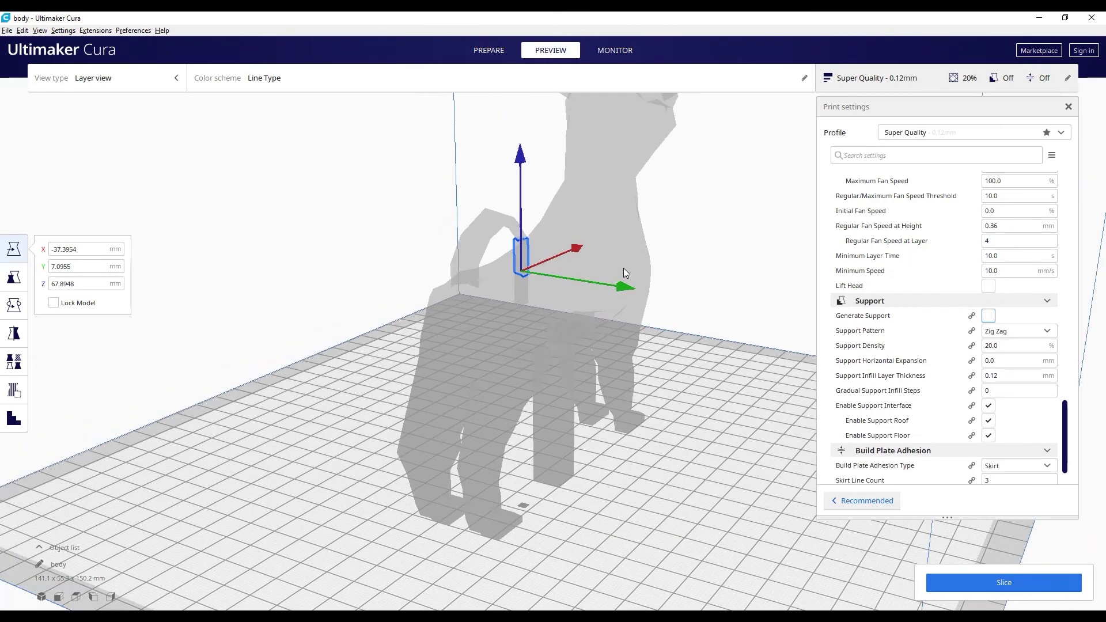
{"action": "right_click_drag", "start_coordinate": [719, 306], "coordinate": [496, 311]}
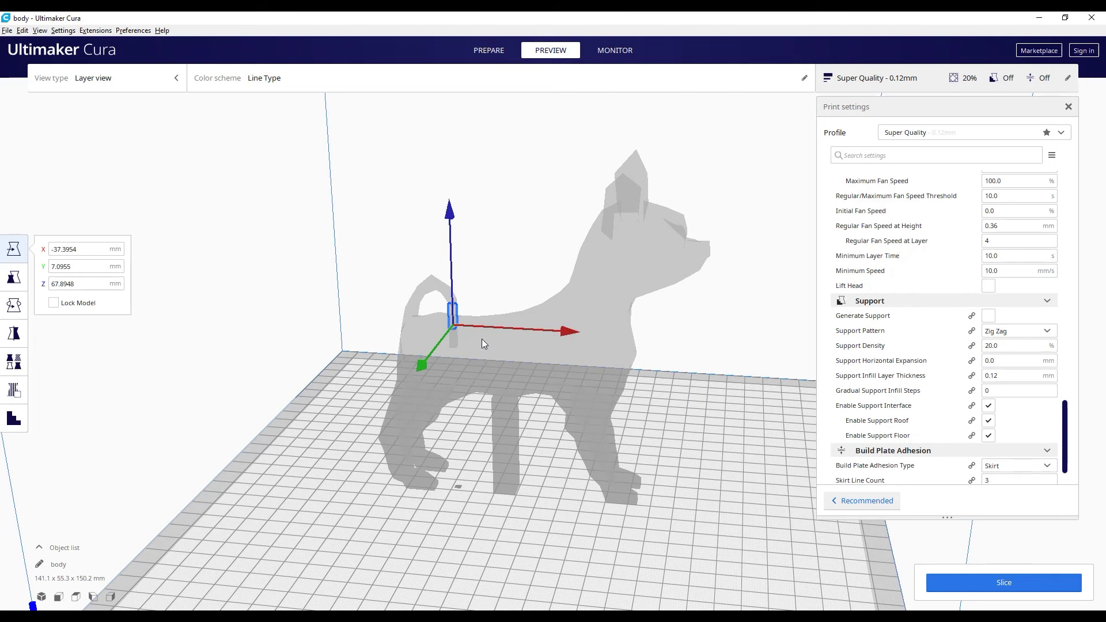
{"action": "left_click", "coordinate": [496, 49]}
{"action": "left_click", "coordinate": [523, 456]}
{"action": "left_click", "coordinate": [503, 434]}
{"action": "left_click", "coordinate": [542, 427]}
- Enable Generate Support and review the support settings down to Enable Support Interface
{"action": "mouse_move", "coordinate": [997, 392]}
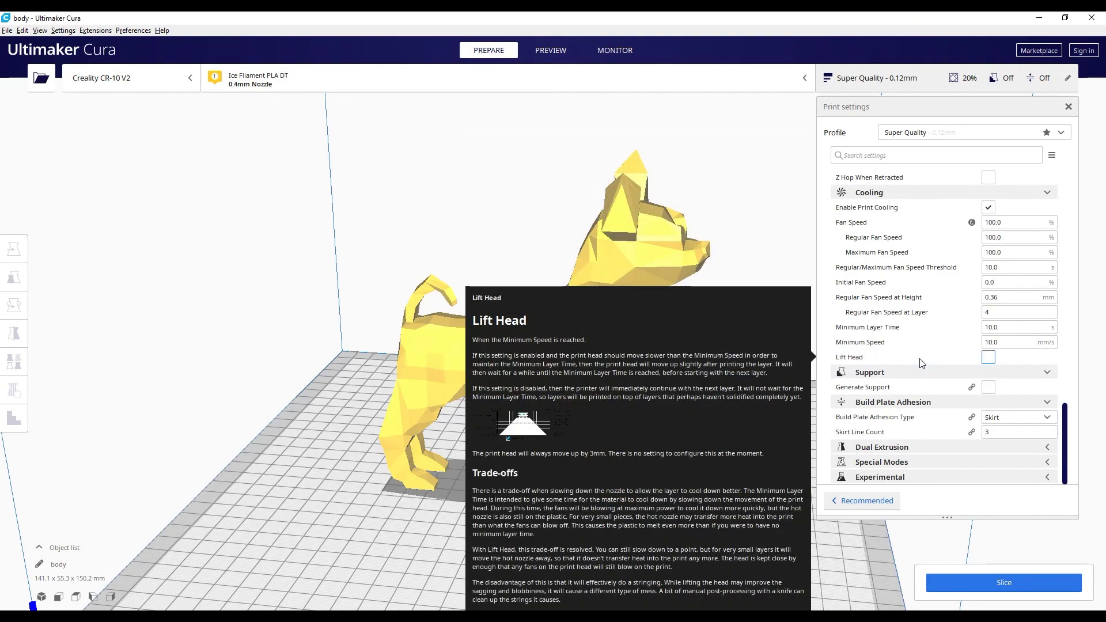
{"action": "left_click", "coordinate": [986, 389]}
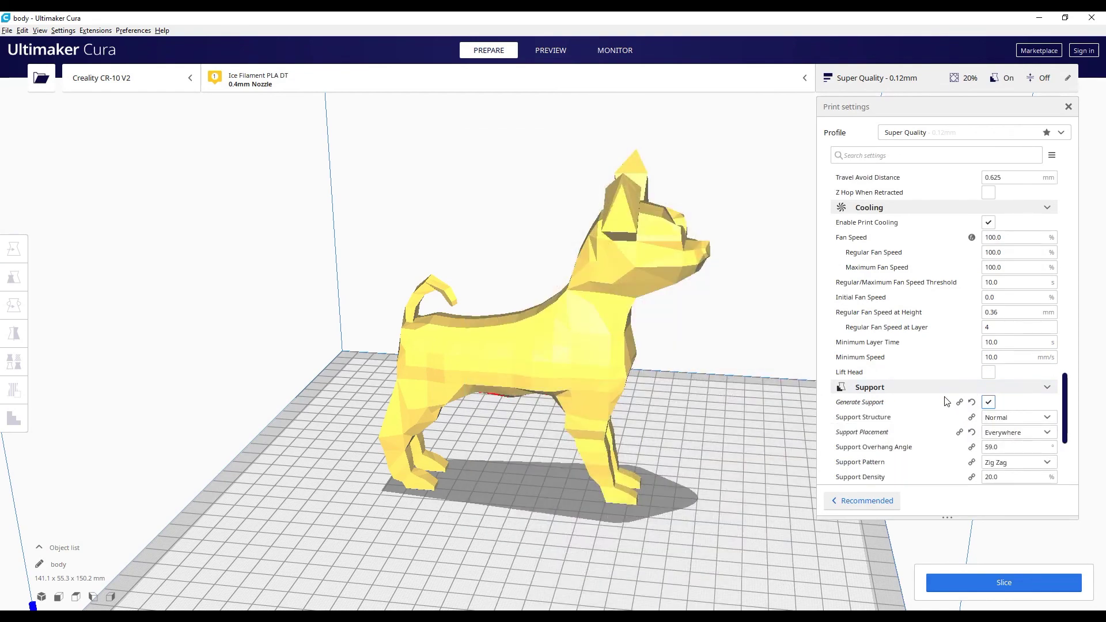
{"action": "left_click_drag", "start_coordinate": [1065, 426], "coordinate": [1071, 471]}
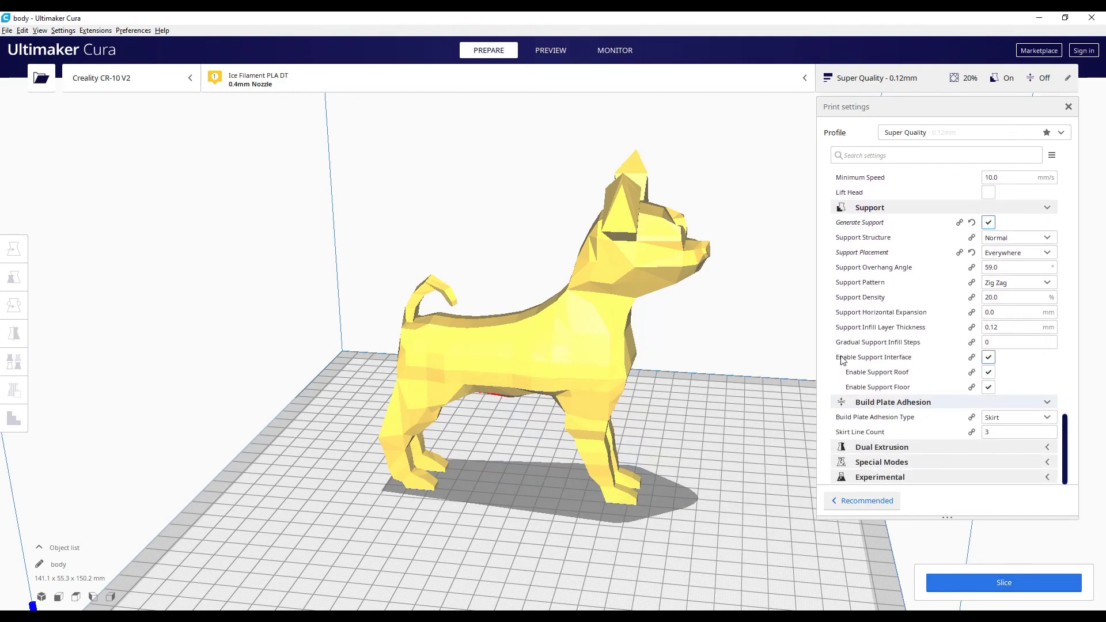
{"action": "mouse_move", "coordinate": [890, 362]}
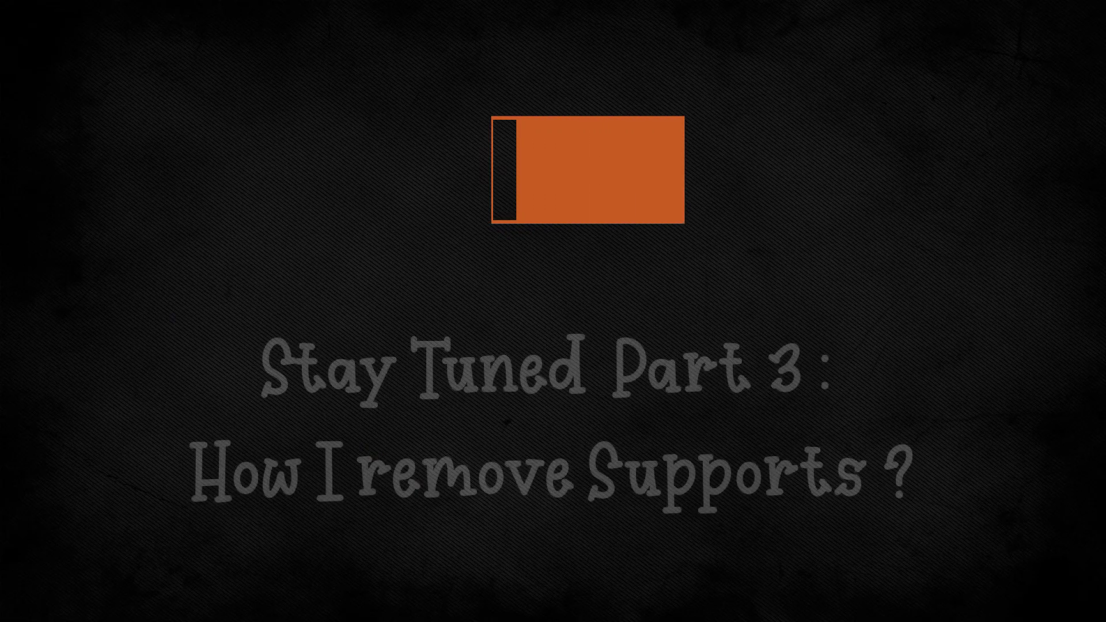